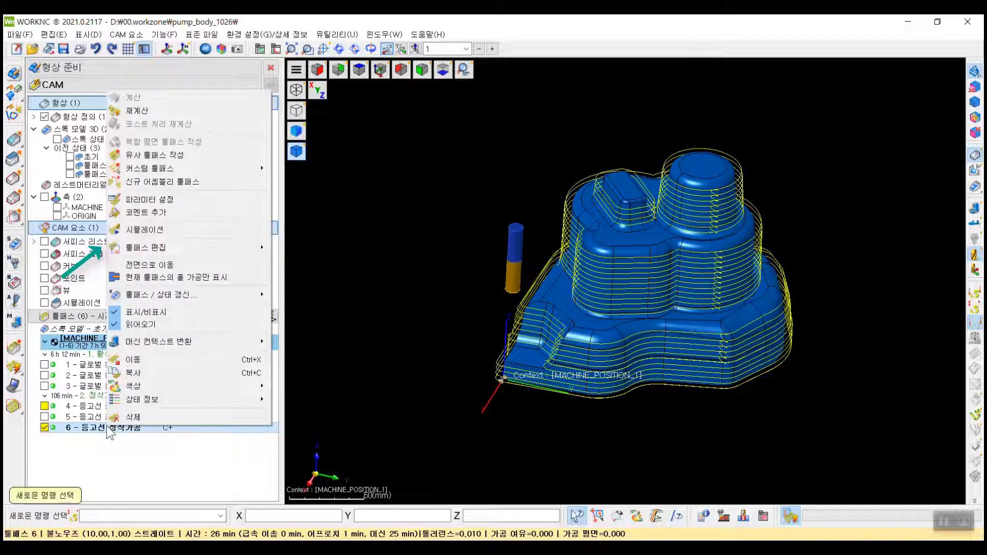
# - Open toolpath 6 (등고선 정삭가공) for toolpath editing and reposition its editing dialog
pyautogui.moveTo(229, 247)
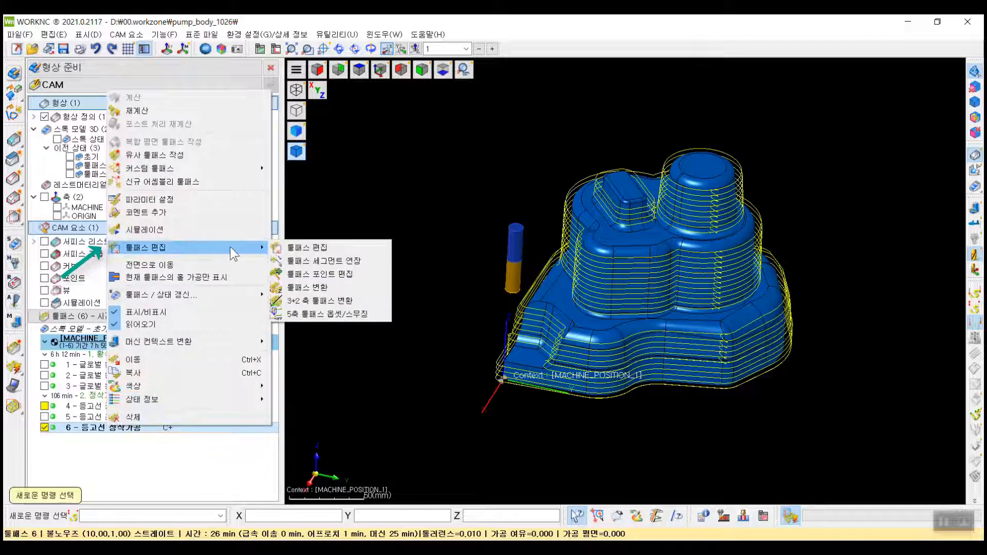
pyautogui.click(324, 250)
pyautogui.scroll(3, 752, 281)
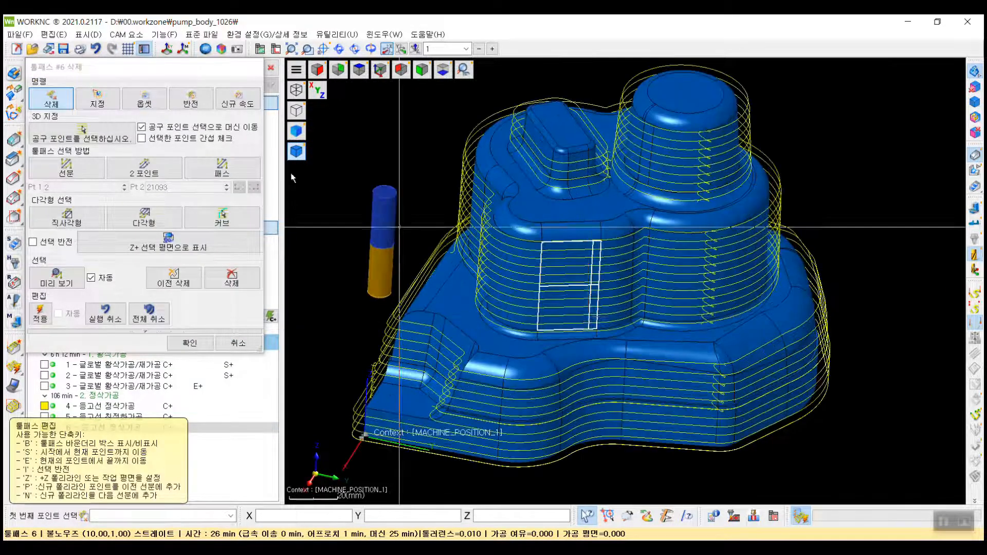
pyautogui.moveTo(202, 70); pyautogui.dragTo(212, 99)
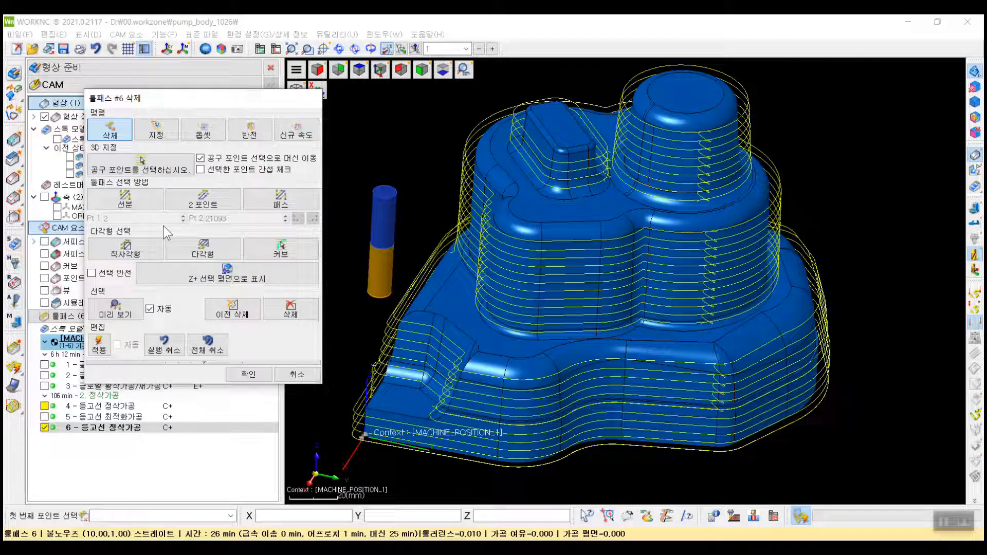
# - Select the toolpath passes around the lower base with a rectangle drawn in the front view
pyautogui.click(146, 251)
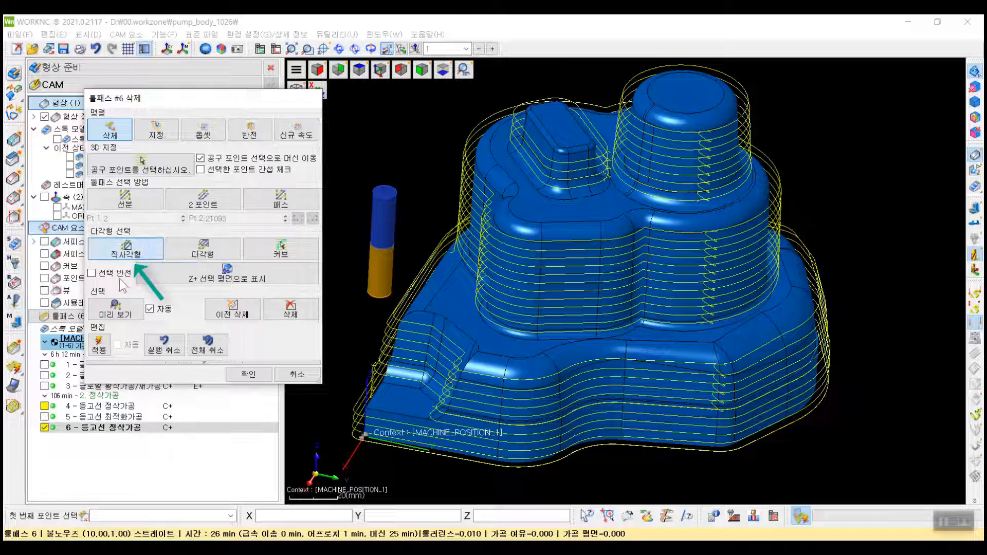
pyautogui.scroll(-5, 781, 282)
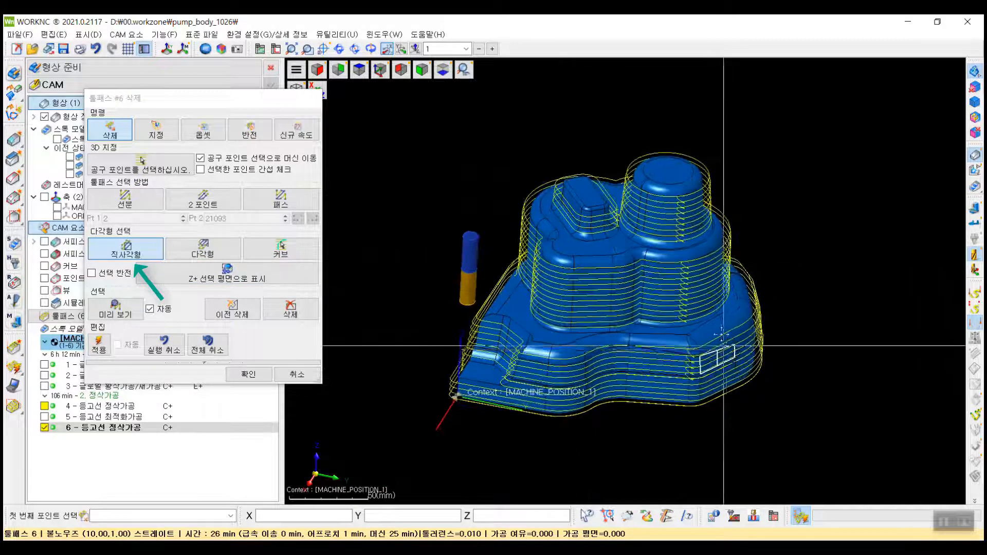
pyautogui.press('y')
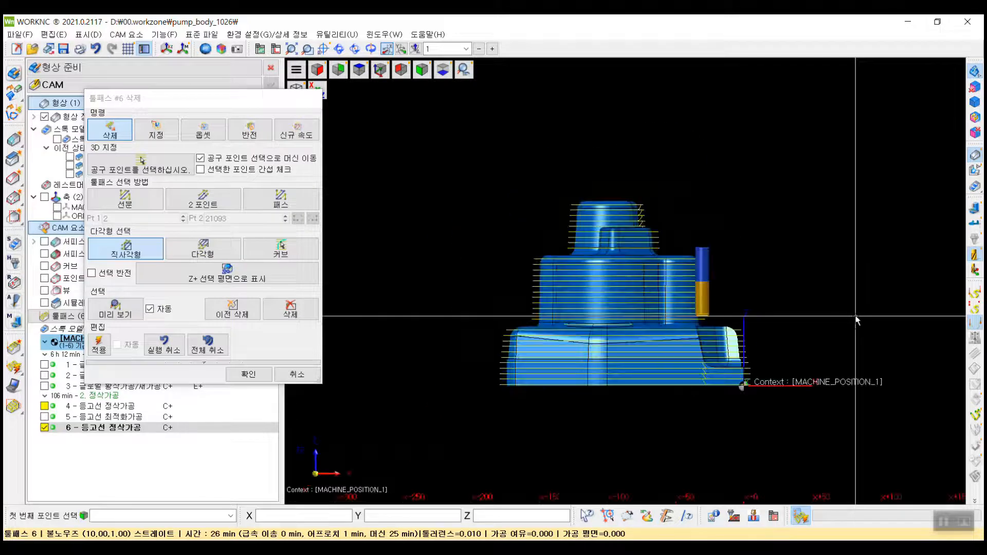
pyautogui.scroll(5, 801, 294)
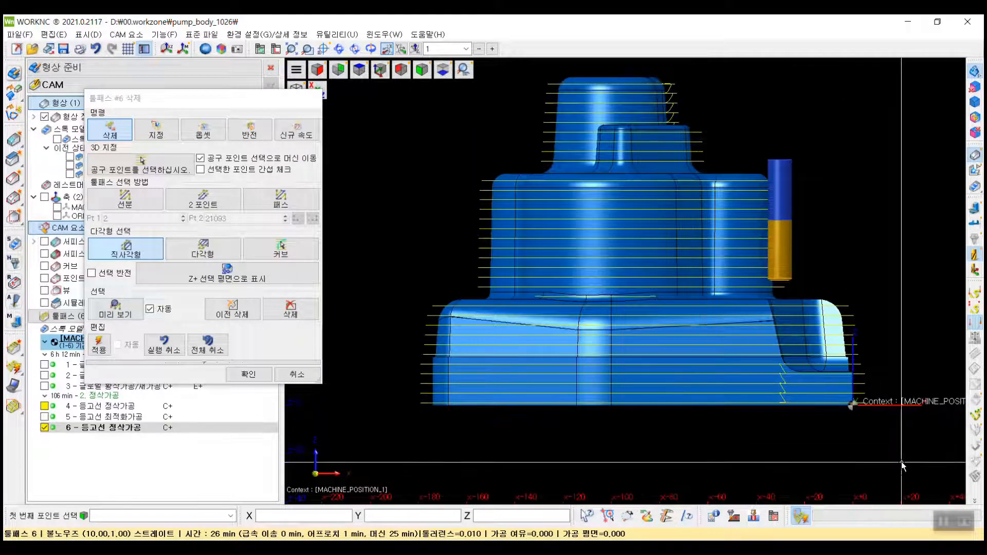
pyautogui.moveTo(902, 462); pyautogui.dragTo(398, 300)
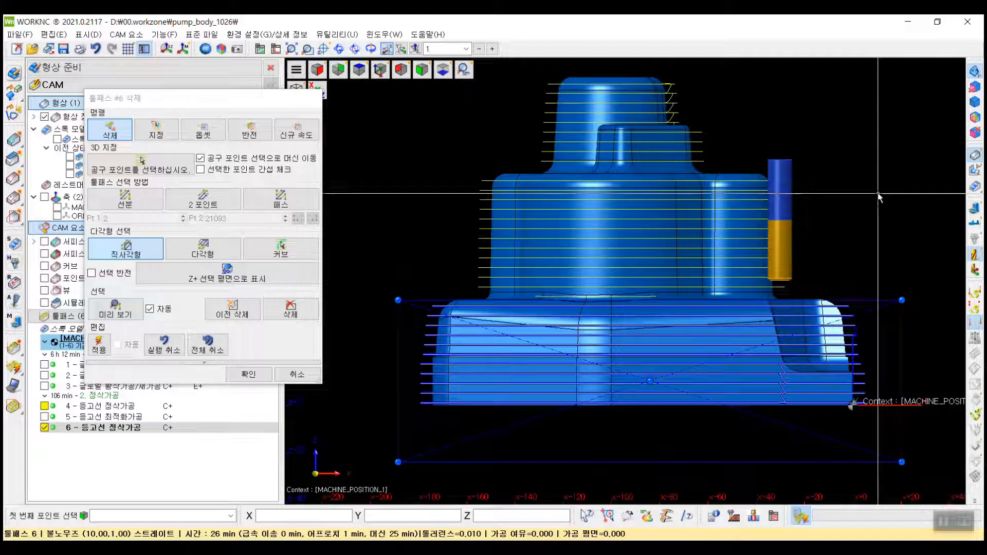
# - Delete the rectangle-selected passes around the lower base and check the remaining toolpath on the model
pyautogui.click(203, 200)
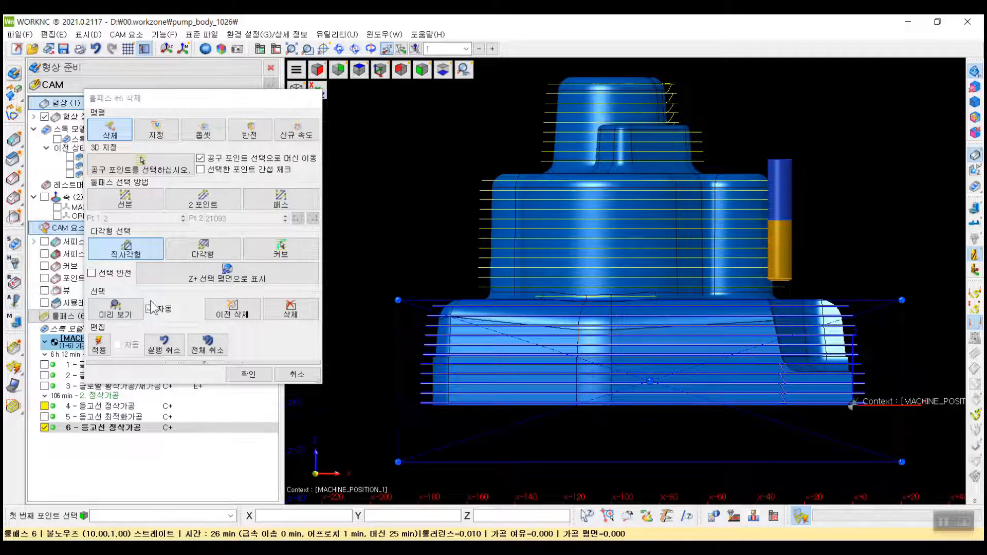
pyautogui.scroll(5, 465, 273)
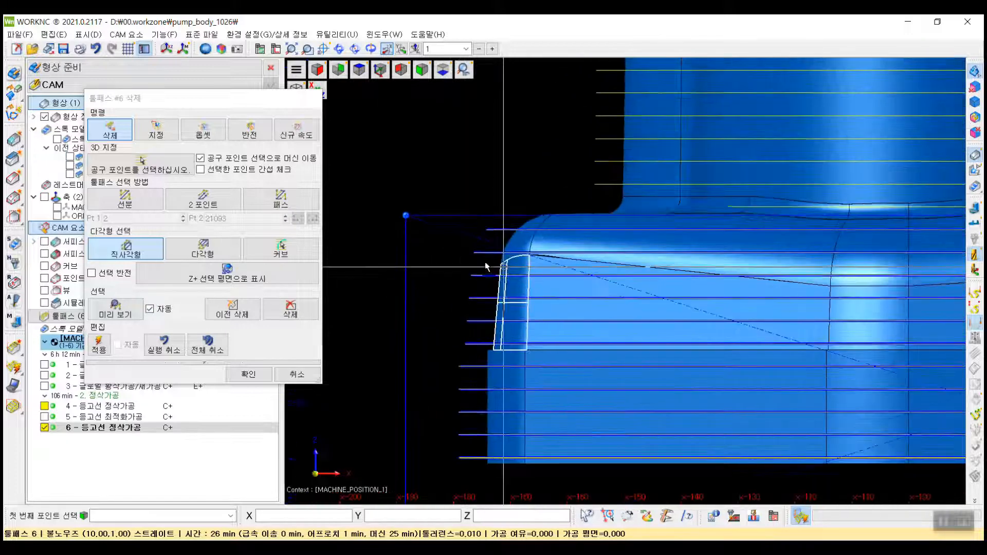
pyautogui.scroll(-6, 493, 269)
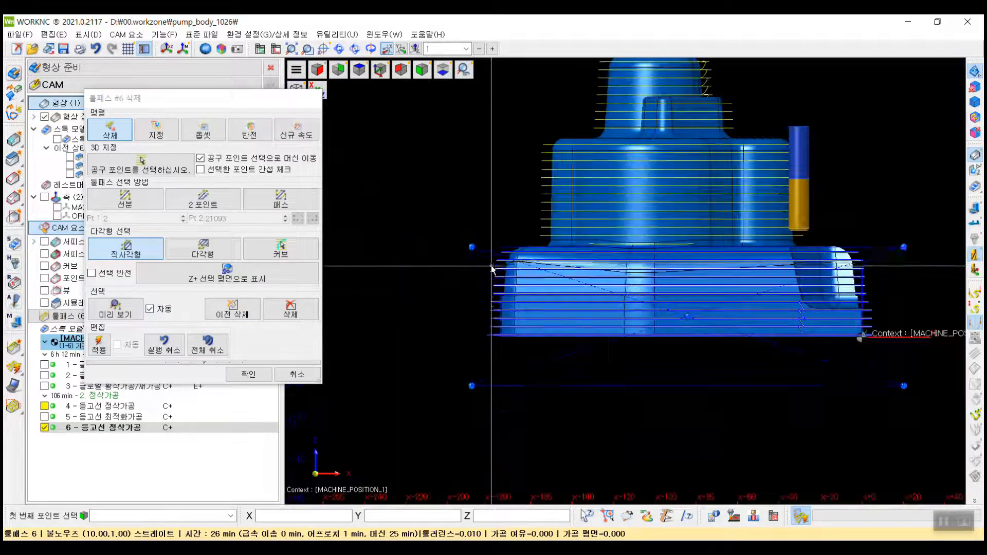
pyautogui.moveTo(648, 275); pyautogui.dragTo(630, 300, button='middle')
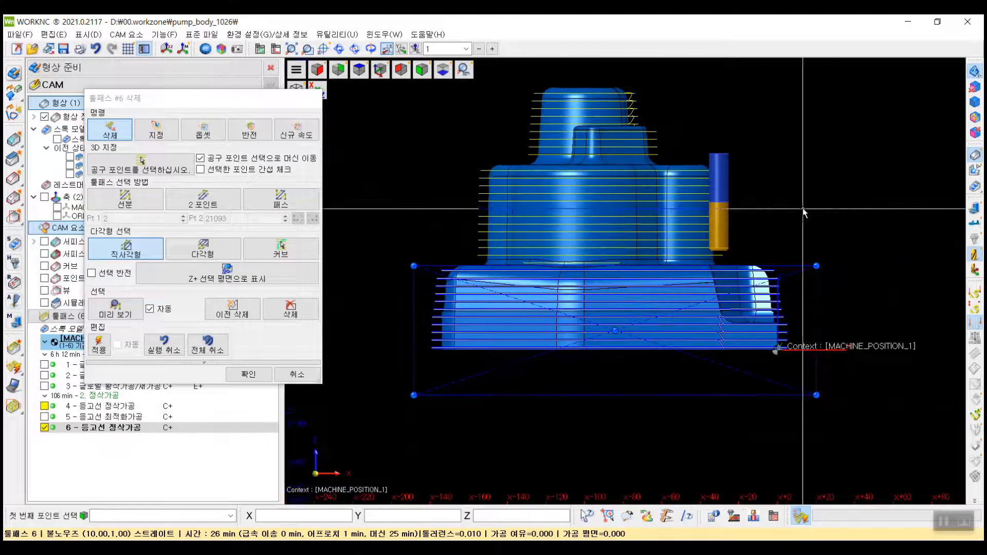
pyautogui.moveTo(802, 211); pyautogui.dragTo(670, 232, button='middle')
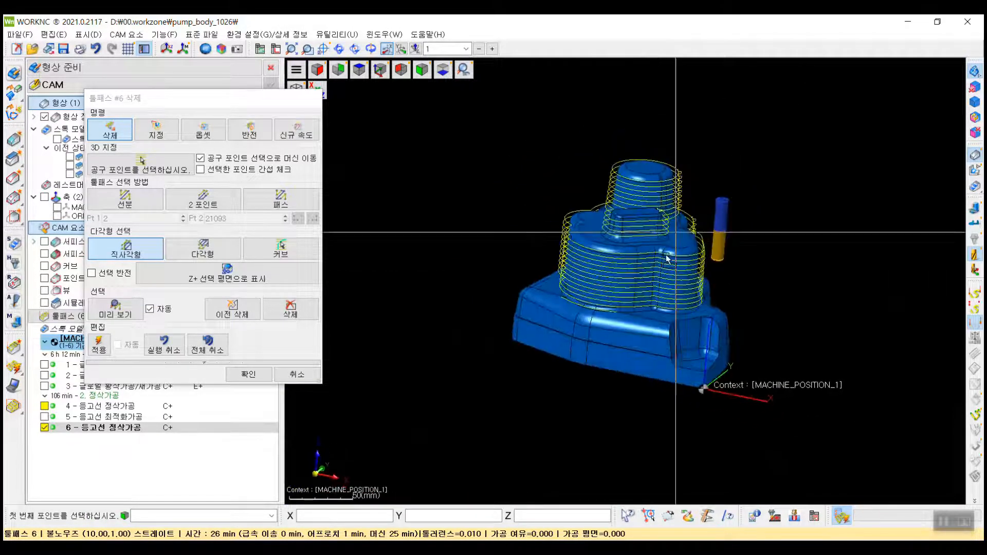
pyautogui.moveTo(711, 287); pyautogui.dragTo(708, 315, button='middle')
pyautogui.scroll(4, 662, 280)
pyautogui.moveTo(800, 347); pyautogui.dragTo(800, 341, button='middle')
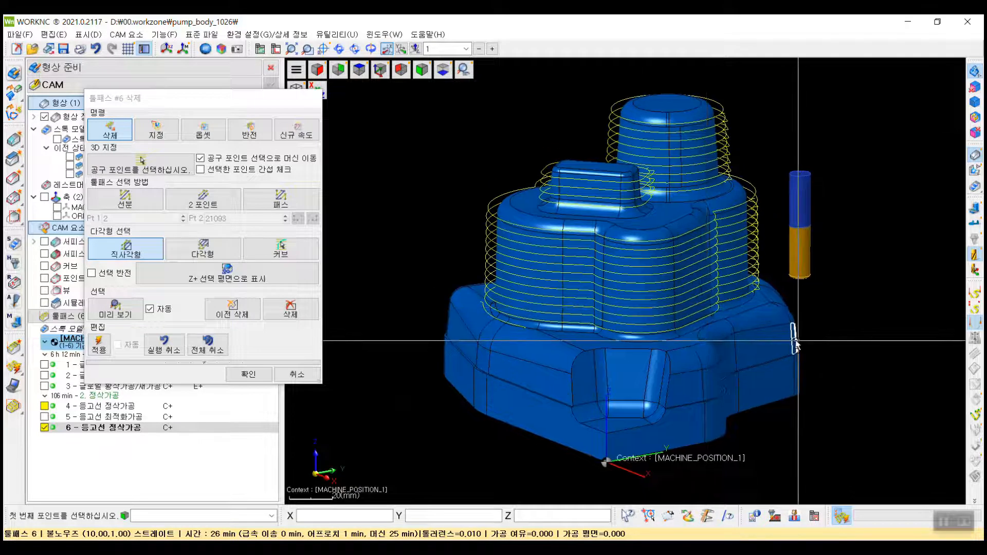
# - Enclose the passes around the small rounded rectangular boss with a polygon in the top view and delete them
pyautogui.click(227, 262)
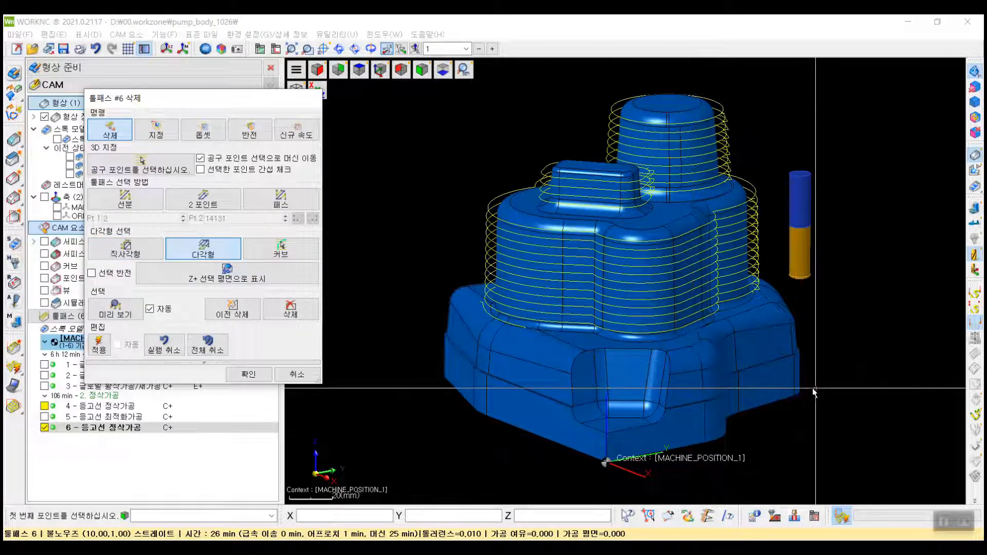
pyautogui.scroll(6, 660, 374)
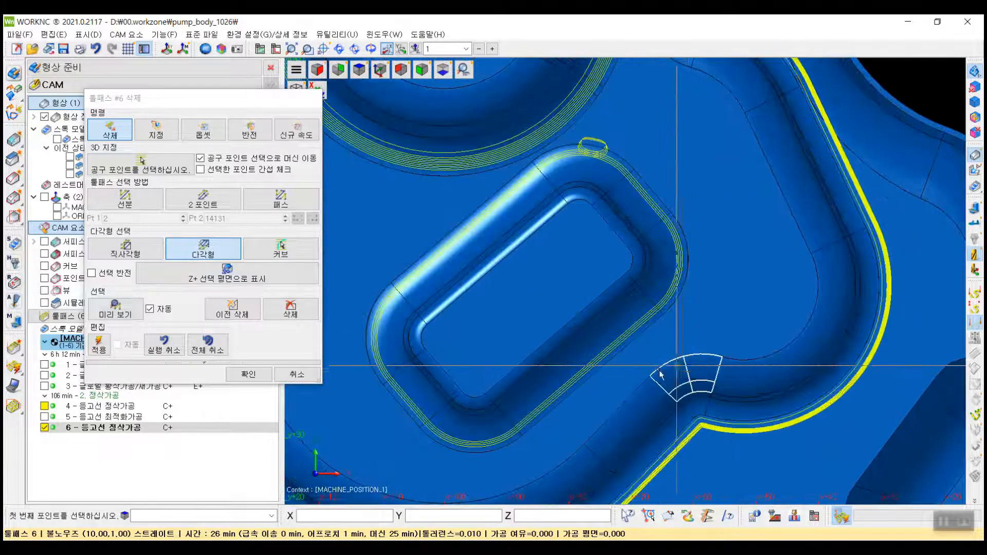
pyautogui.click(651, 356)
pyautogui.click(718, 308)
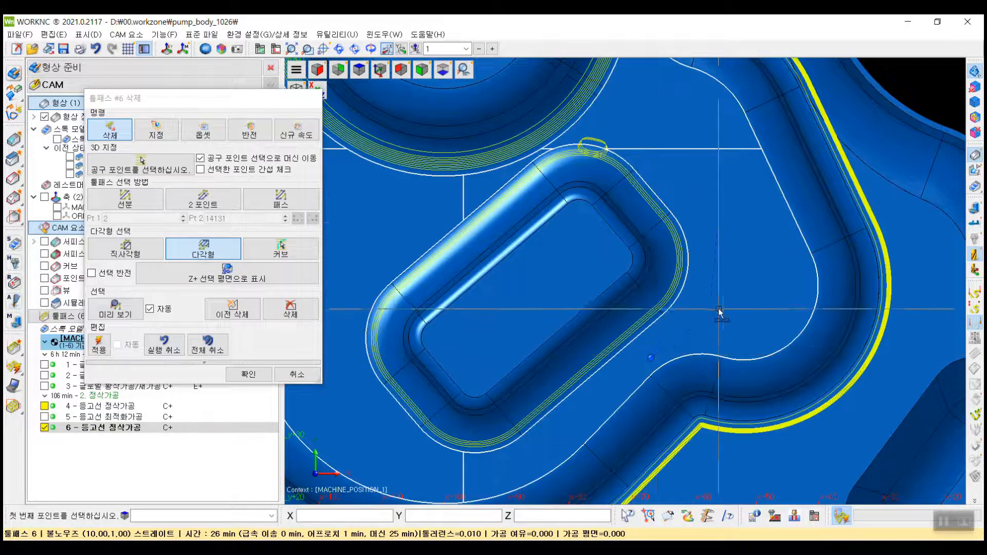
pyautogui.click(720, 222)
pyautogui.click(692, 179)
pyautogui.click(617, 127)
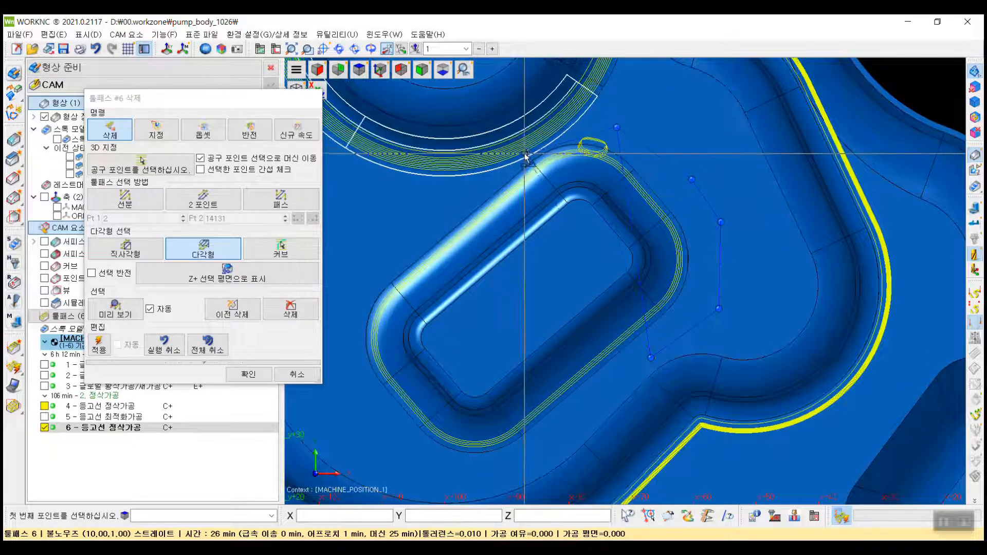
pyautogui.click(523, 160)
pyautogui.click(357, 262)
pyautogui.click(341, 385)
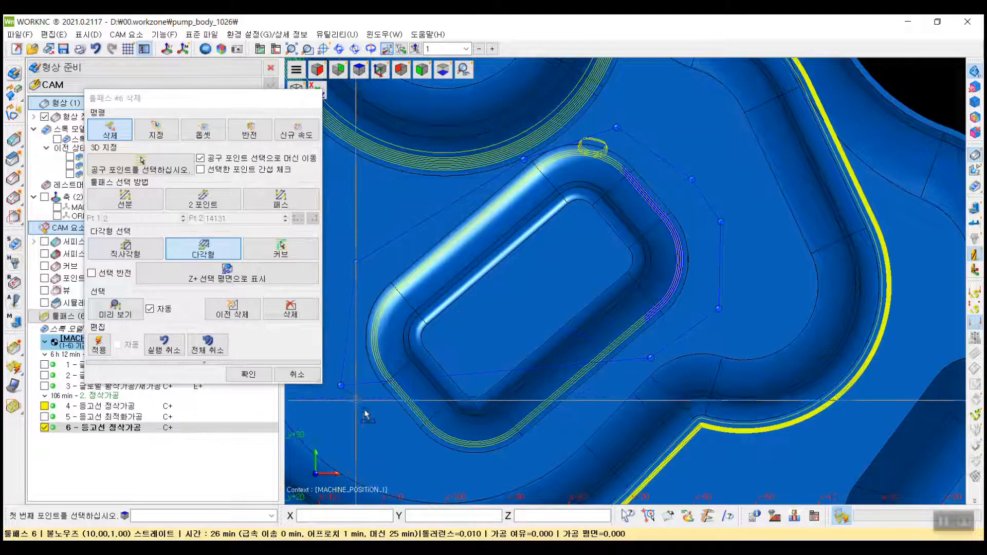
pyautogui.click(416, 484)
pyautogui.click(522, 472)
pyautogui.rightClick(523, 471)
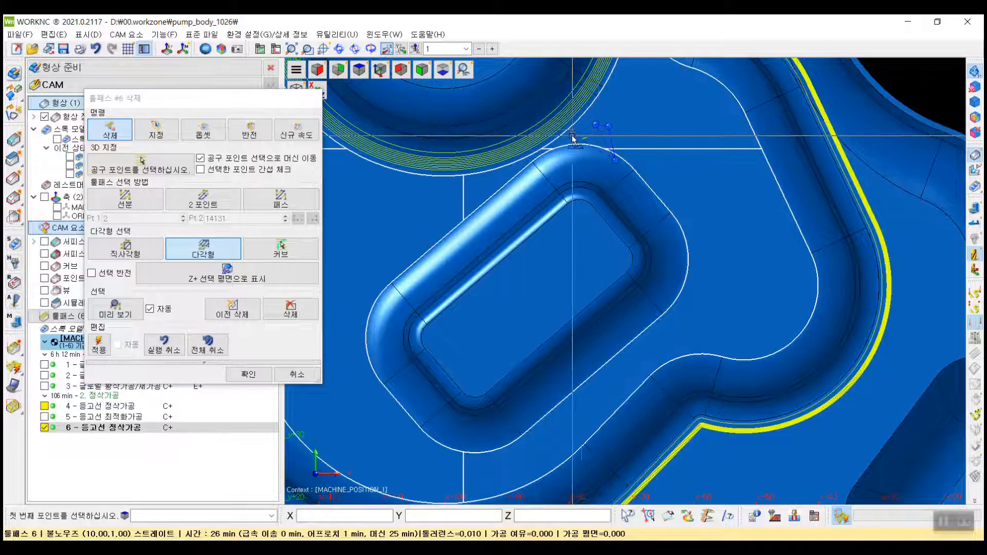
# - Enable automatic apply and delete the lowest leftover pass at the foot of the middle body using path selection
pyautogui.scroll(-3, 664, 156)
pyautogui.scroll(-3, 665, 156)
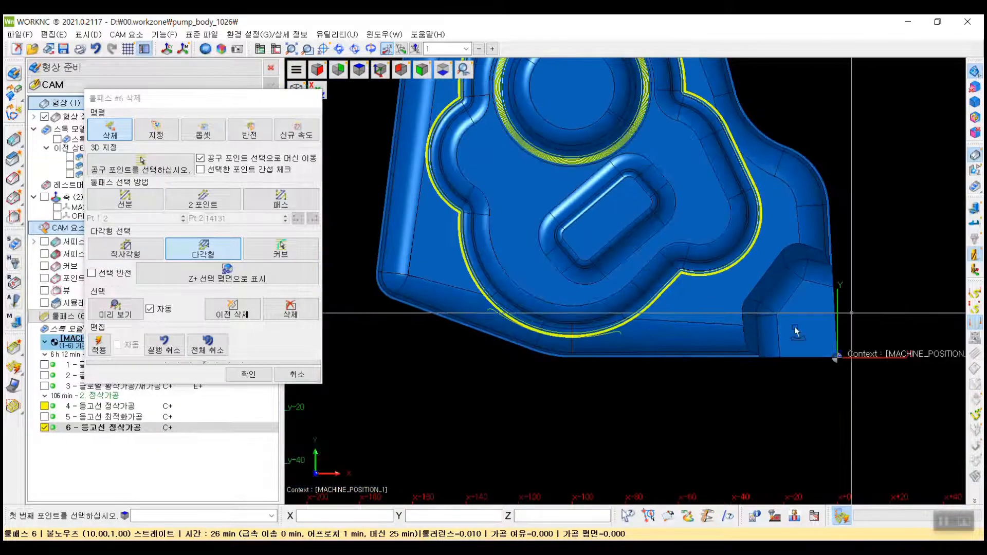
pyautogui.moveTo(795, 329); pyautogui.dragTo(680, 310, button='middle')
pyautogui.scroll(3, 611, 329)
pyautogui.moveTo(576, 431); pyautogui.dragTo(653, 285, button='middle')
pyautogui.scroll(3, 696, 375)
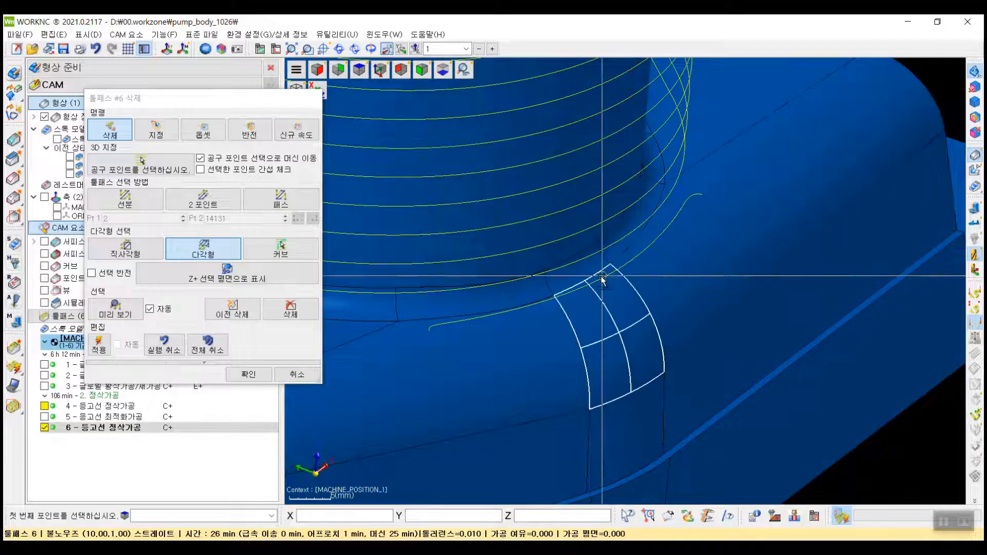
pyautogui.click(281, 200)
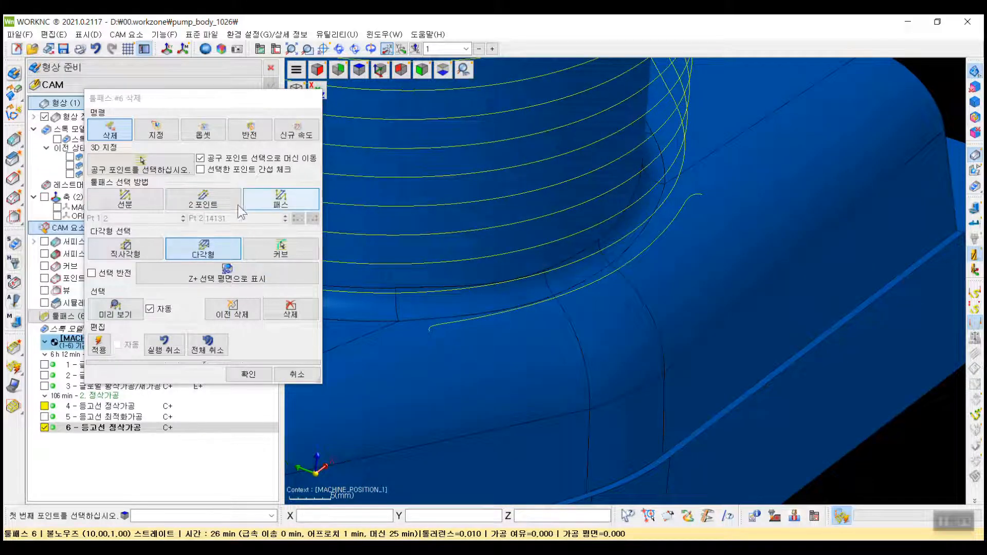
pyautogui.click(182, 205)
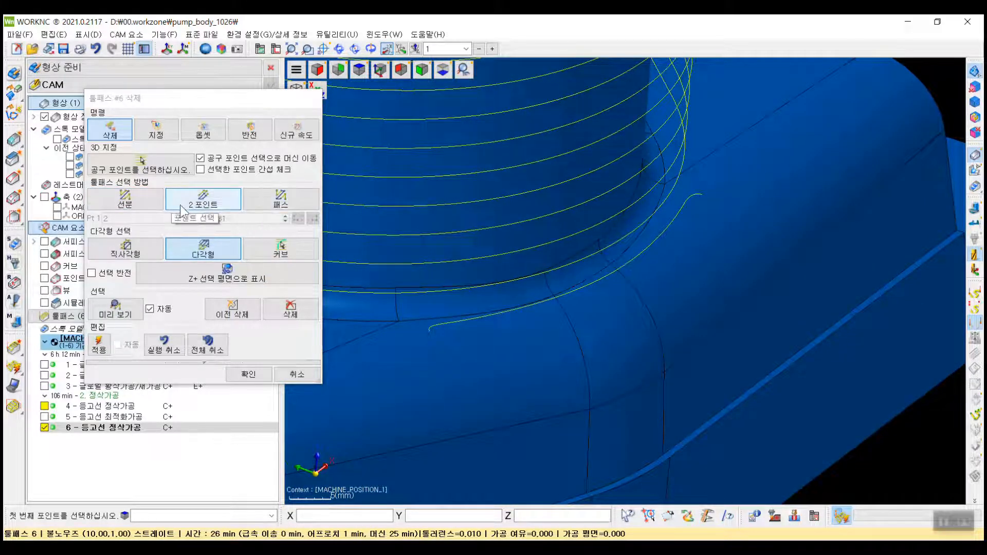
pyautogui.click(281, 205)
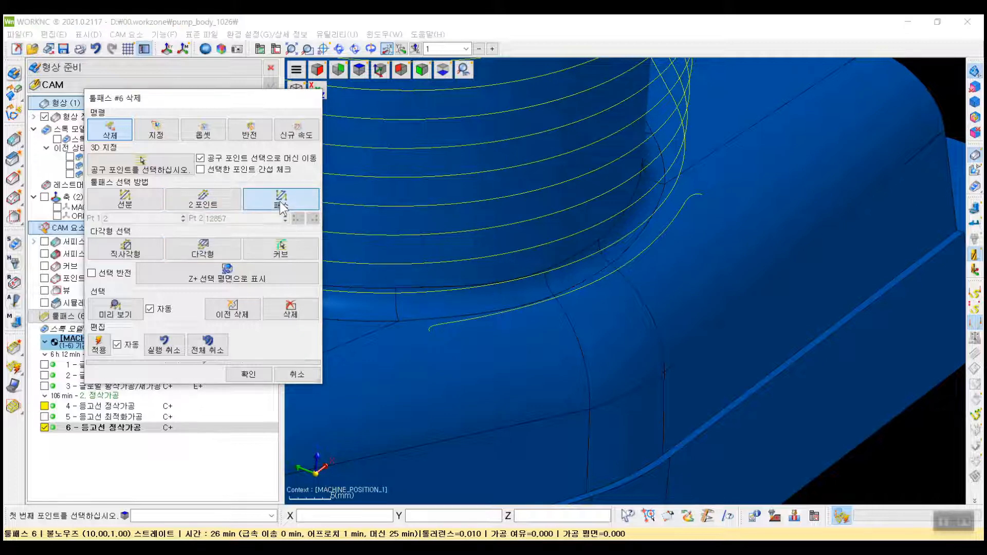
pyautogui.click(587, 285)
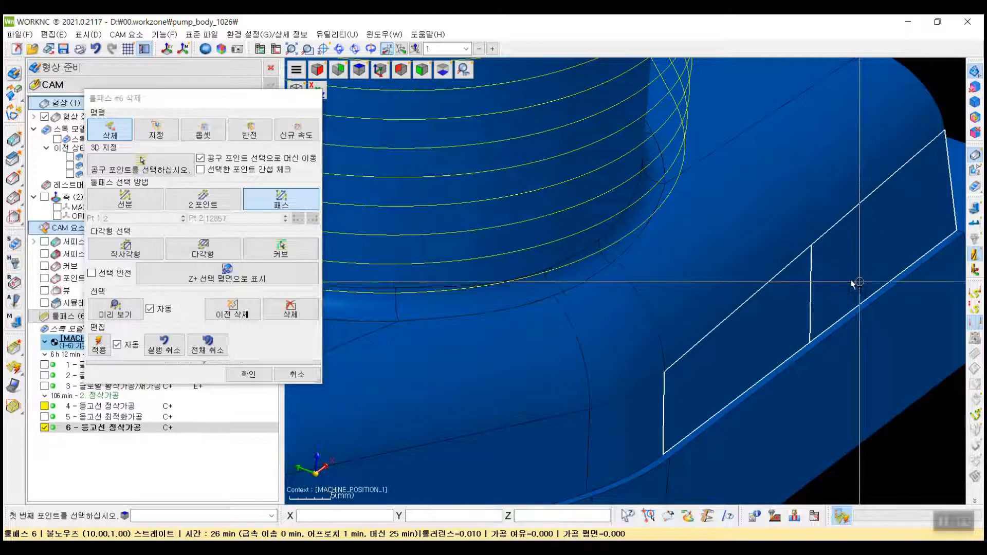
# - Delete the passes around the upper cylindrical boss between a point on its top pass and one on its bottom pass
pyautogui.scroll(-4, 843, 286)
pyautogui.scroll(-6, 718, 324)
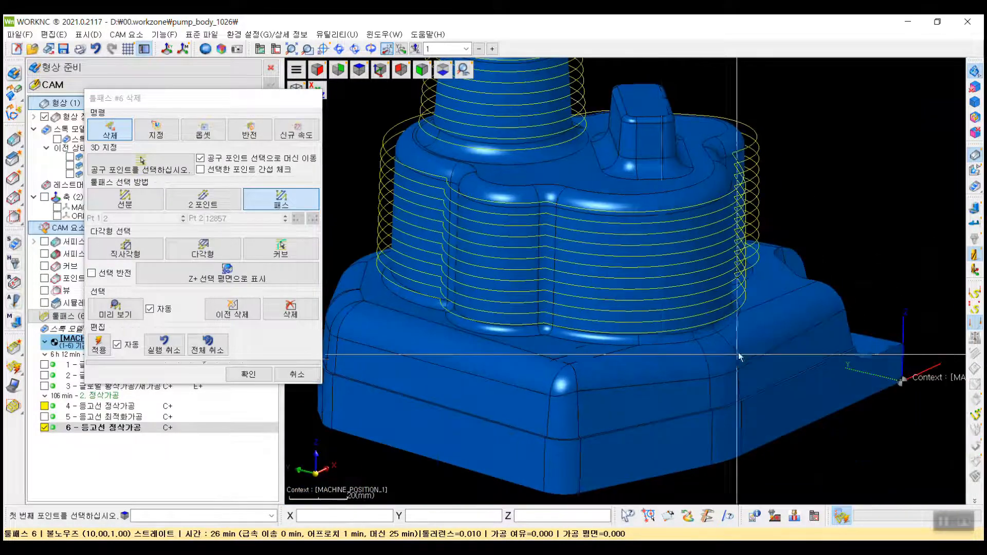
pyautogui.moveTo(738, 356); pyautogui.dragTo(652, 269, button='middle')
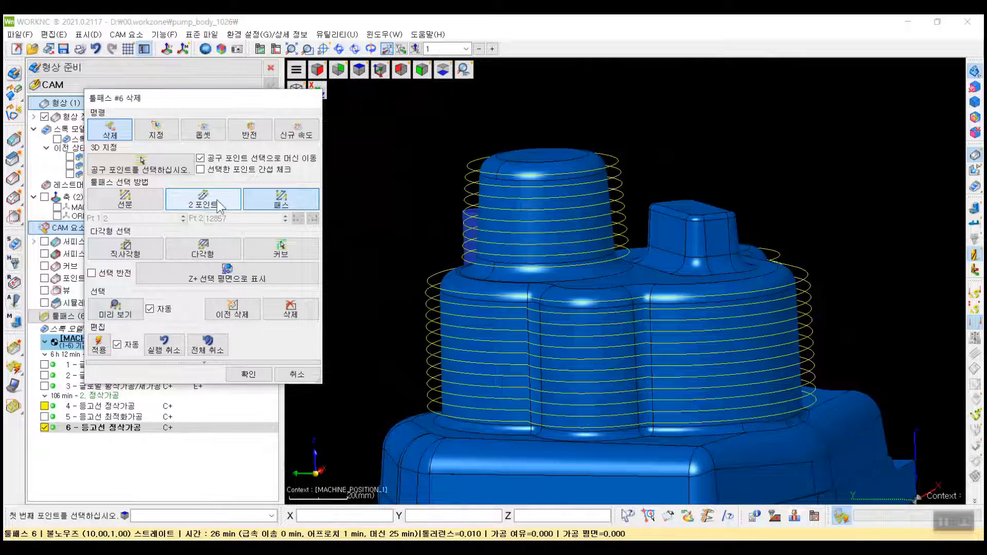
pyautogui.click(235, 206)
pyautogui.scroll(3, 589, 172)
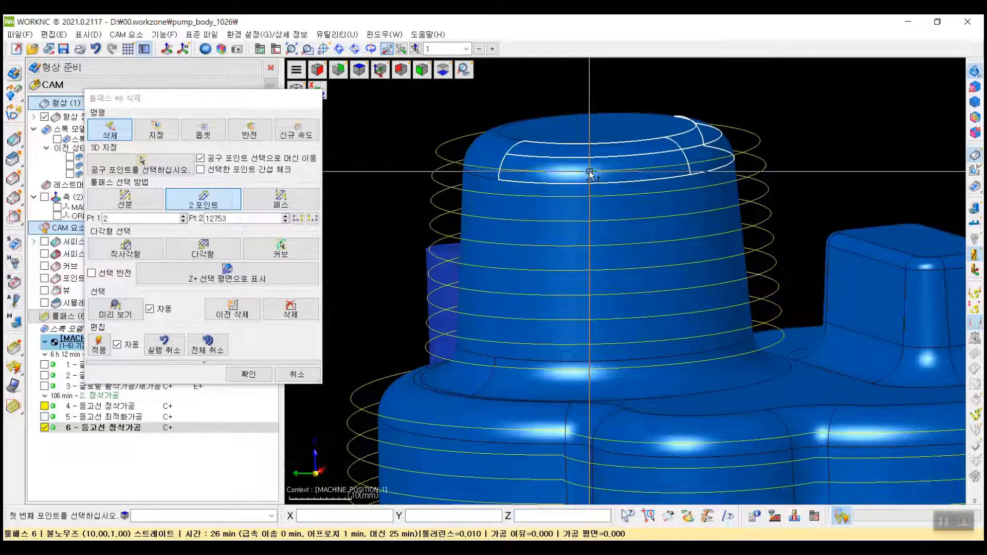
pyautogui.click(589, 172)
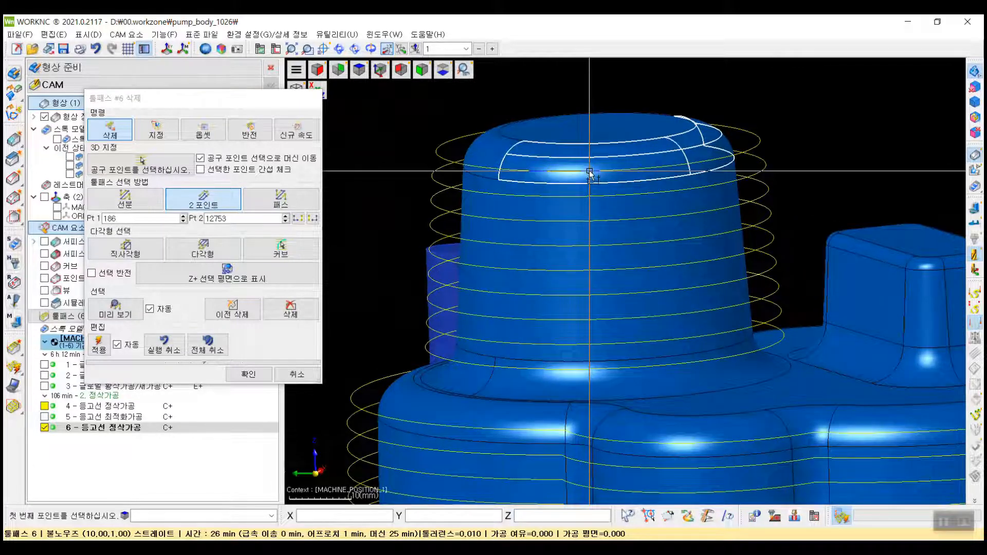
pyautogui.click(606, 368)
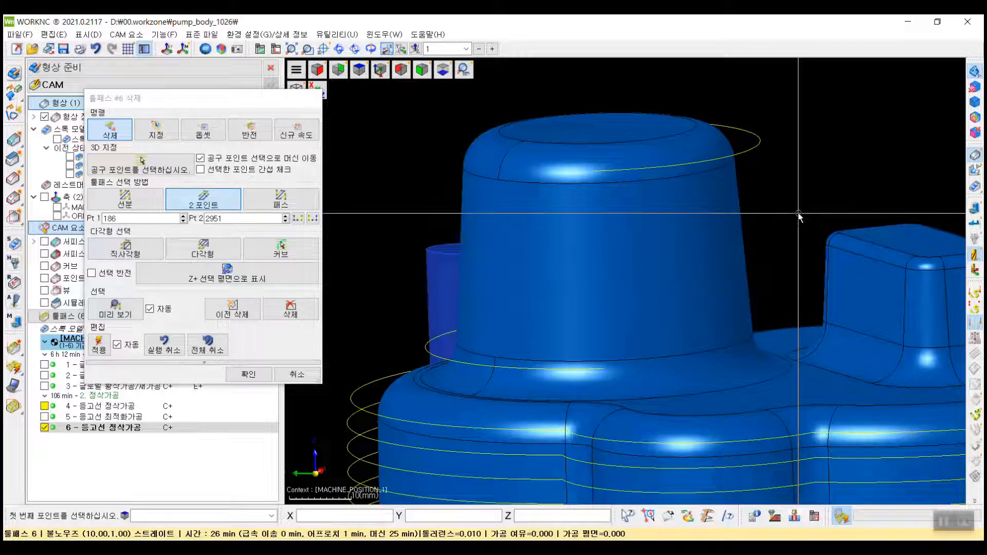
# - Delete the two remaining partial passes at the cylindrical boss's top and foot using path selection
pyautogui.click(290, 206)
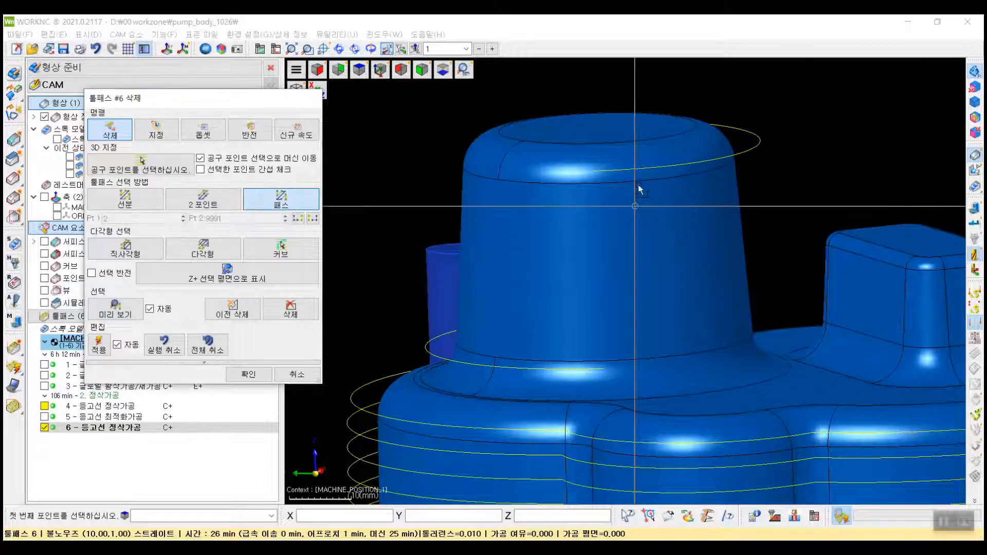
pyautogui.click(742, 155)
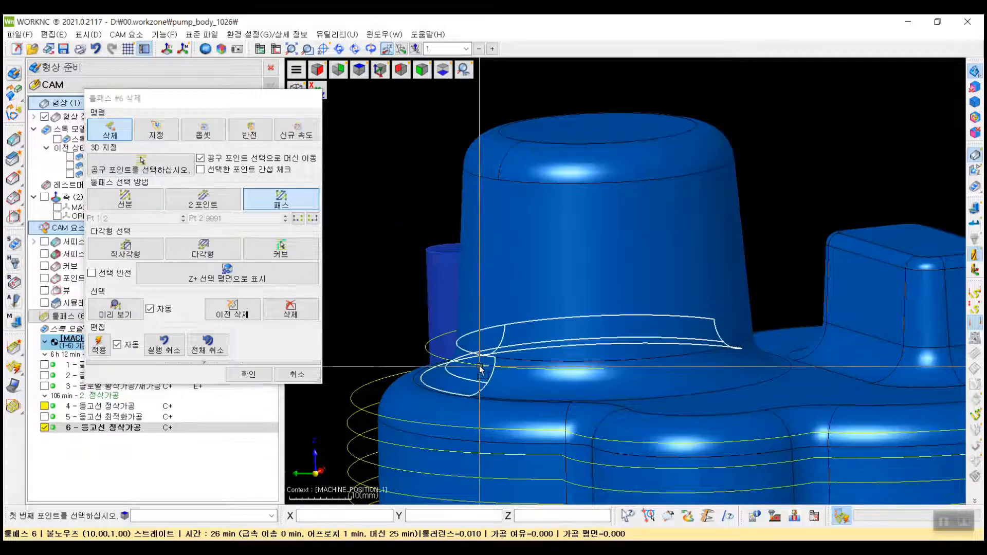
pyautogui.click(478, 366)
# - Review the trimmed toolpath on the whole model and accept the edits to toolpath 6
pyautogui.scroll(-5, 553, 218)
pyautogui.moveTo(599, 267); pyautogui.dragTo(622, 239, button='middle')
pyautogui.scroll(-2, 634, 216)
pyautogui.middleClick(649, 235)
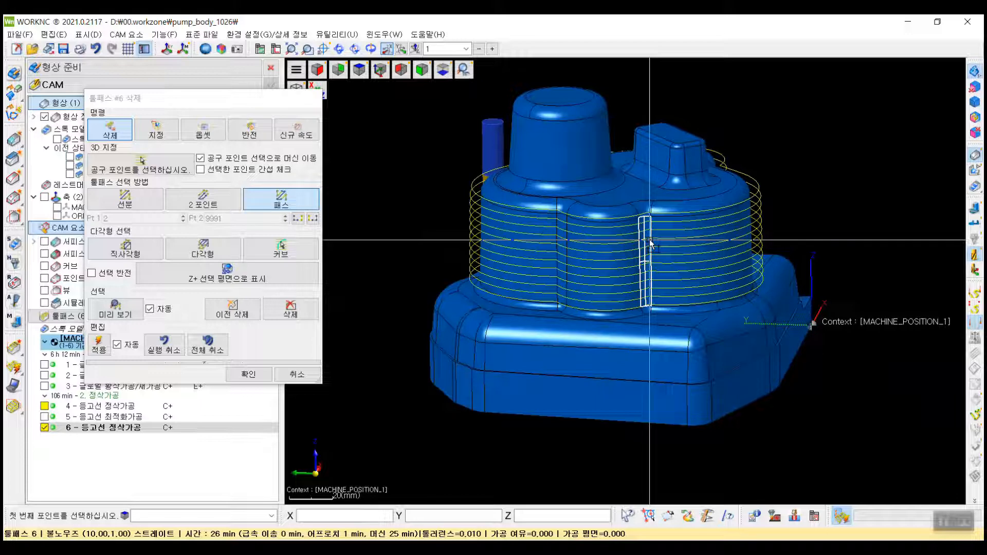
pyautogui.click(248, 374)
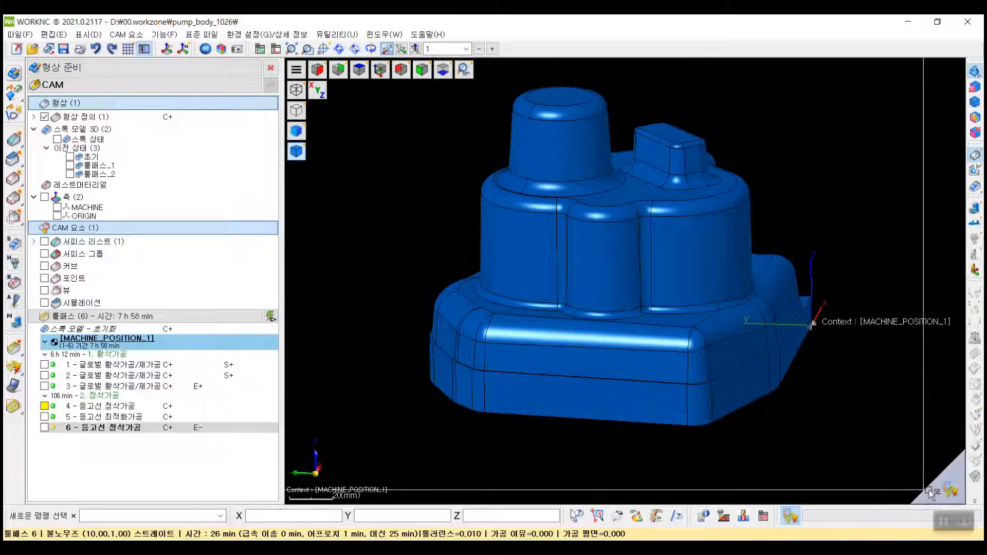
# - Calculate the edited contour finishing toolpath 6, display it on the model and inspect the trimmed passes around the middle body
pyautogui.click(946, 487)
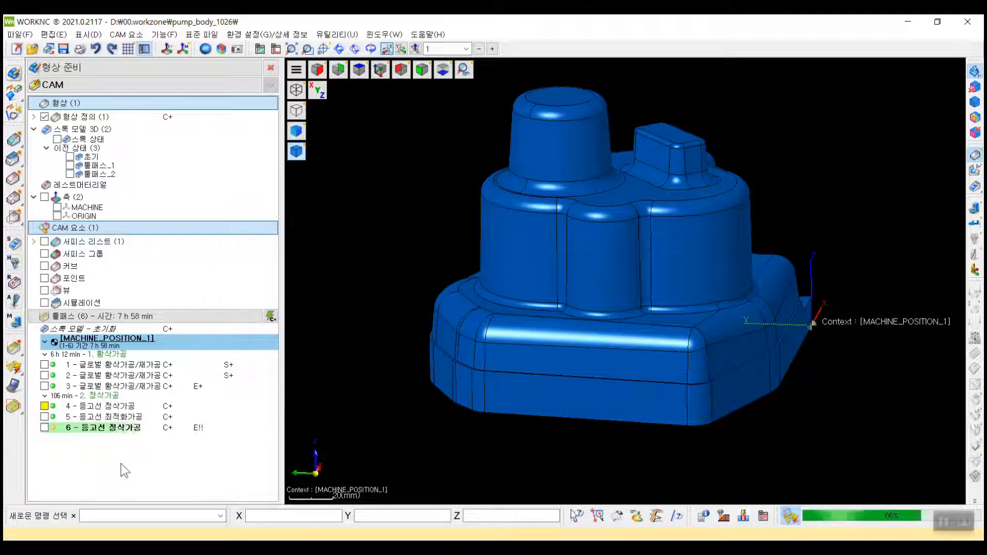
pyautogui.click(119, 429)
pyautogui.moveTo(623, 339); pyautogui.dragTo(692, 336, button='middle')
pyautogui.scroll(-3, 665, 320)
pyautogui.scroll(3, 620, 282)
pyautogui.moveTo(623, 280); pyautogui.dragTo(686, 300, button='middle')
pyautogui.scroll(-3, 653, 308)
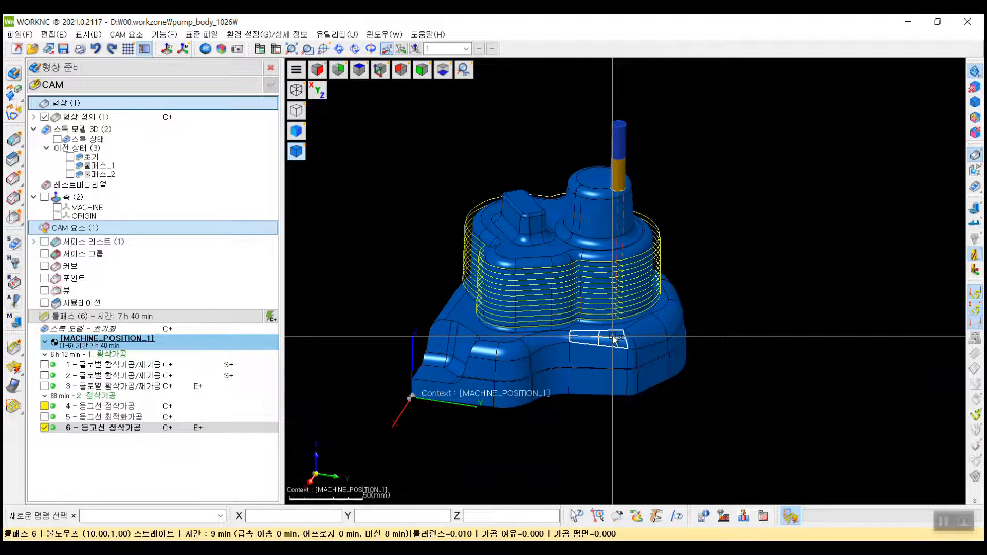
pyautogui.scroll(2, 614, 339)
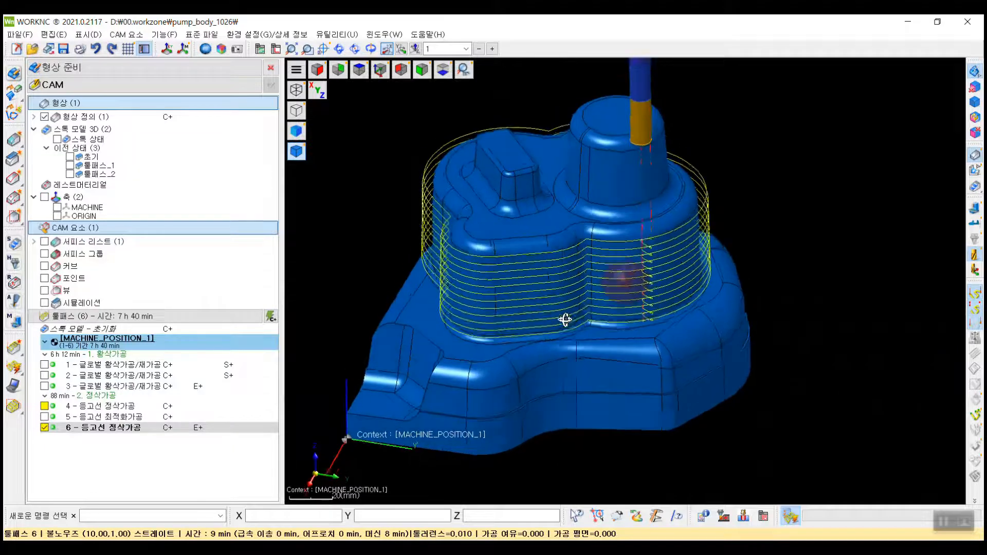
pyautogui.moveTo(605, 324); pyautogui.dragTo(727, 333, button='middle')
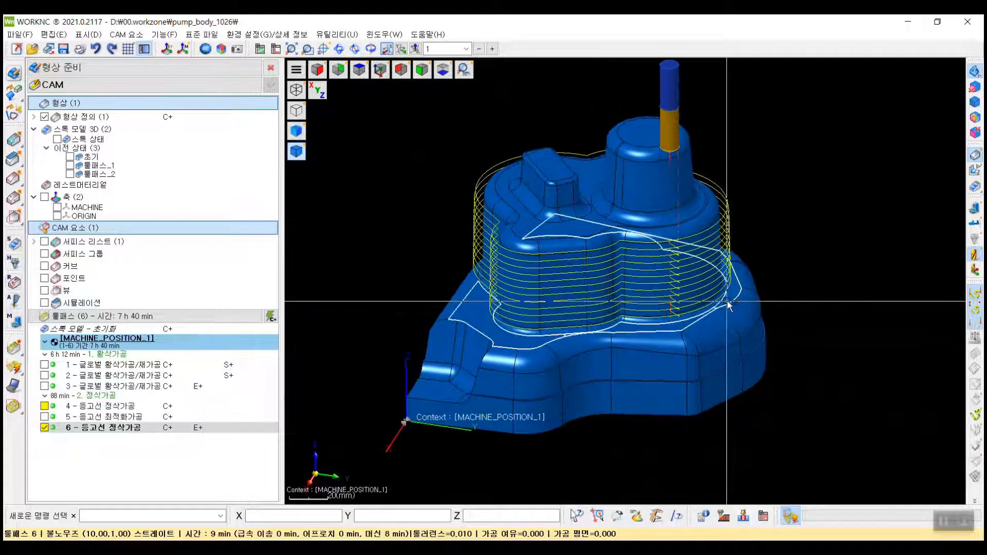
# - Duplicate toolpath 6 as toolpath 7, save the workzone change and restore the copy to its initial toolpath
pyautogui.keyDown('ctrl'); pyautogui.moveTo(129, 431); pyautogui.dragTo(165, 460); pyautogui.keyUp('ctrl')
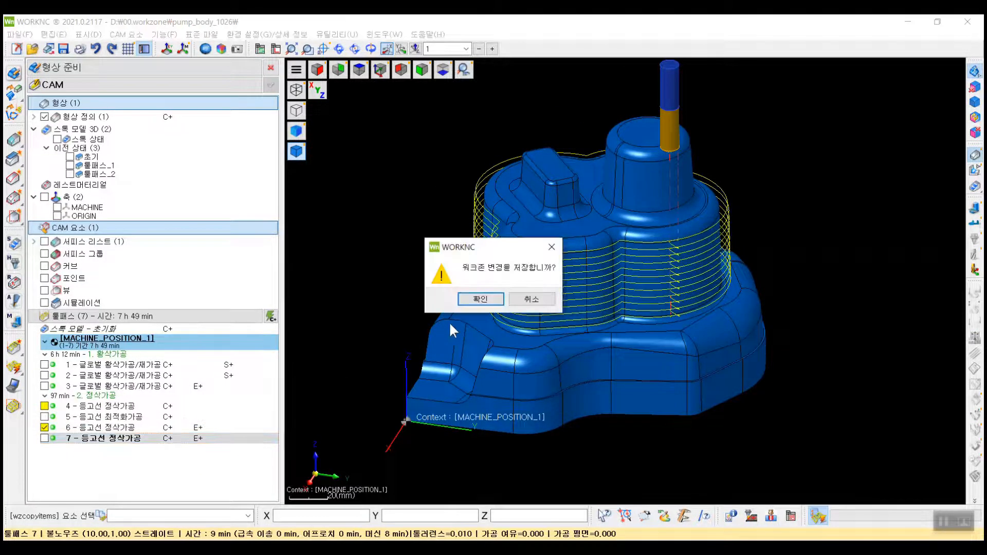
pyautogui.click(479, 302)
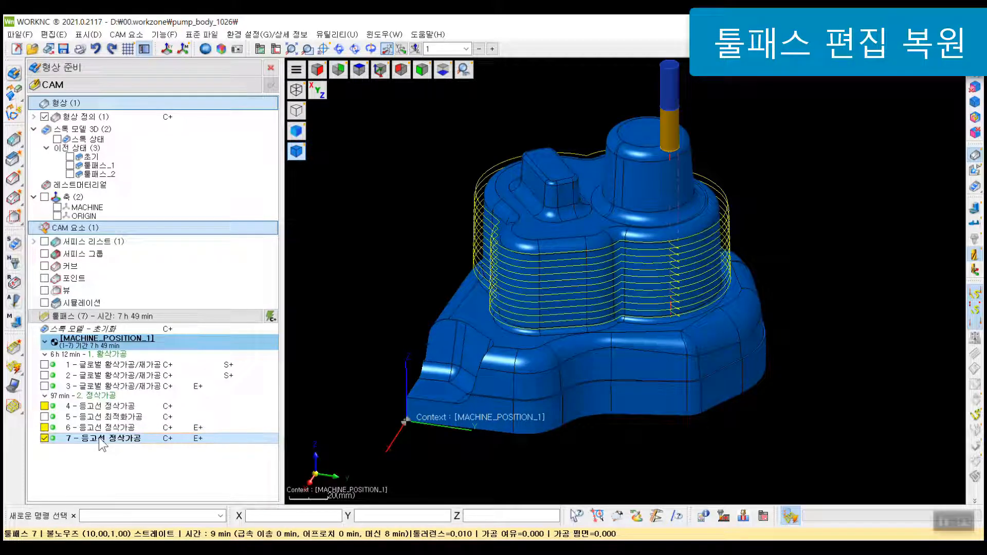
pyautogui.rightClick(200, 441)
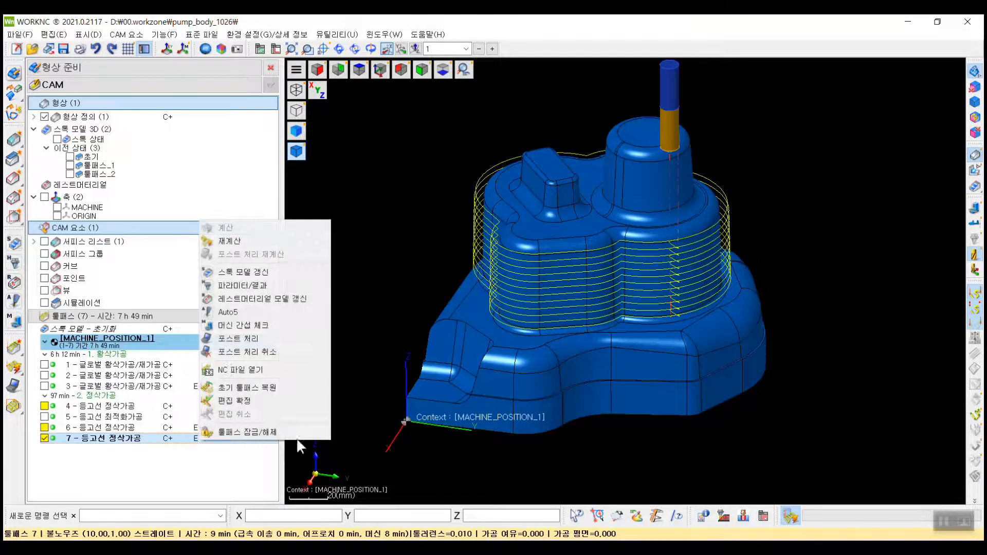
pyautogui.click(276, 390)
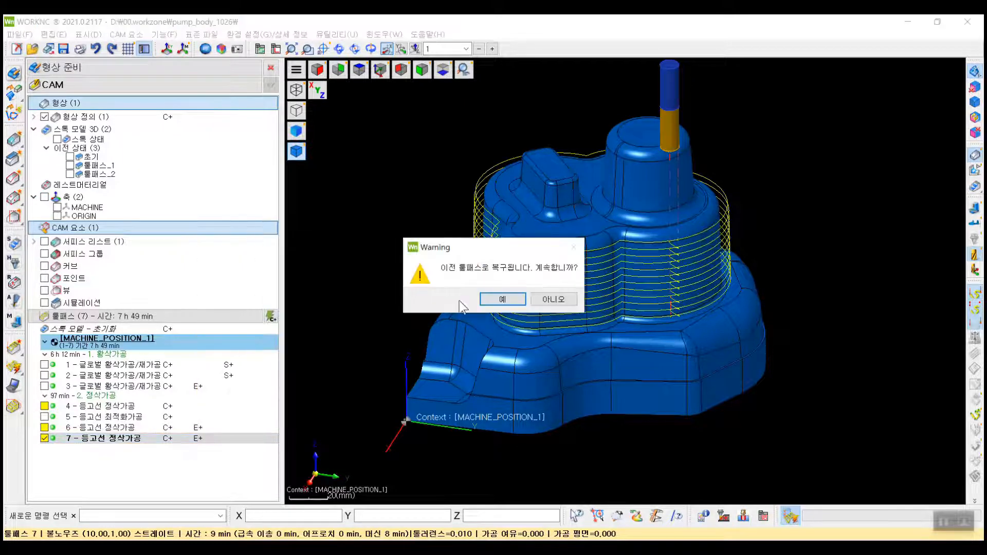
pyautogui.click(501, 299)
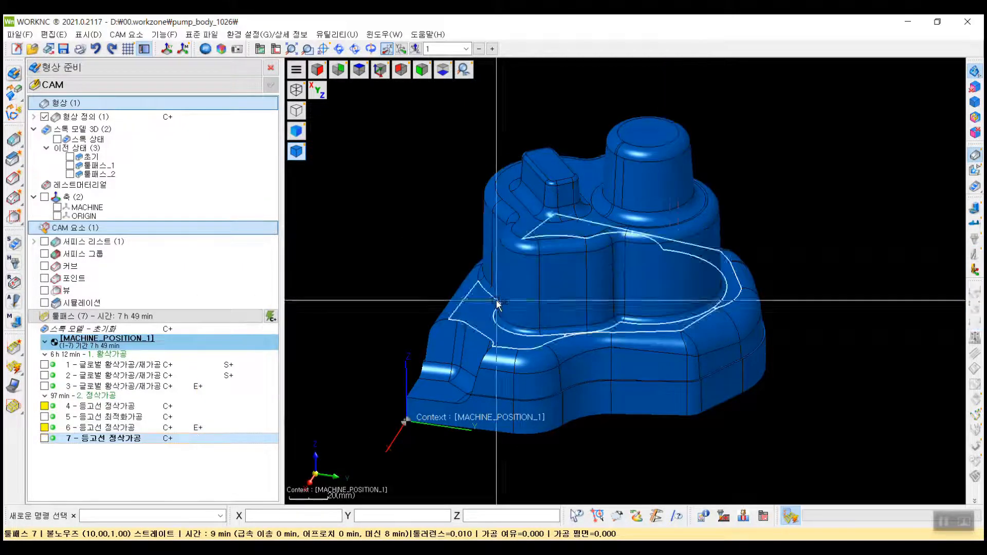
pyautogui.moveTo(489, 376); pyautogui.dragTo(484, 368, button='middle')
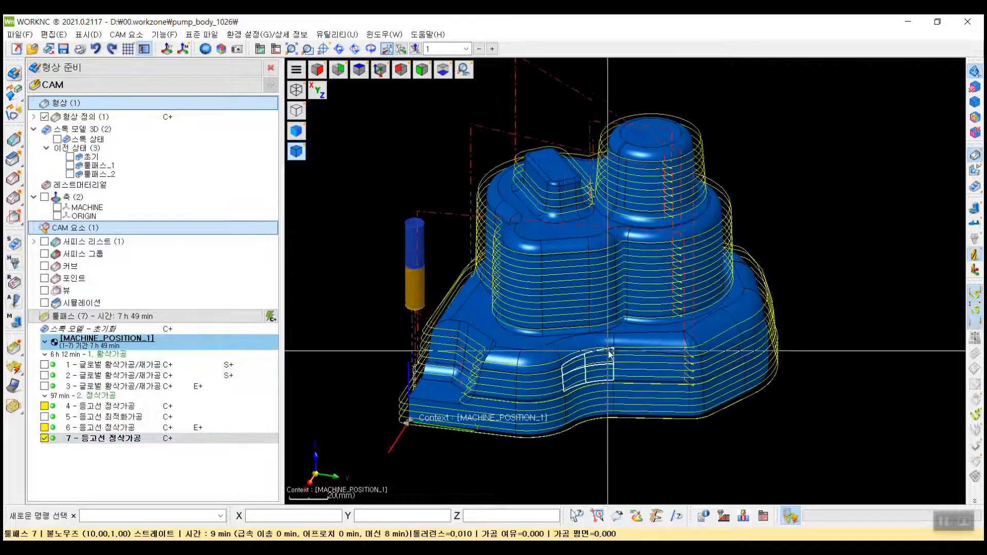
# - Examine the restored passes and rapid moves of toolpath 7 from several sides of the pump body
pyautogui.moveTo(606, 354); pyautogui.dragTo(466, 337, button='middle')
pyautogui.scroll(-3, 465, 338)
pyautogui.moveTo(571, 352); pyautogui.dragTo(570, 311, button='middle')
pyautogui.scroll(3, 668, 362)
pyautogui.moveTo(667, 364); pyautogui.dragTo(539, 309, button='middle')
pyautogui.scroll(-2, 672, 382)
pyautogui.scroll(2, 689, 314)
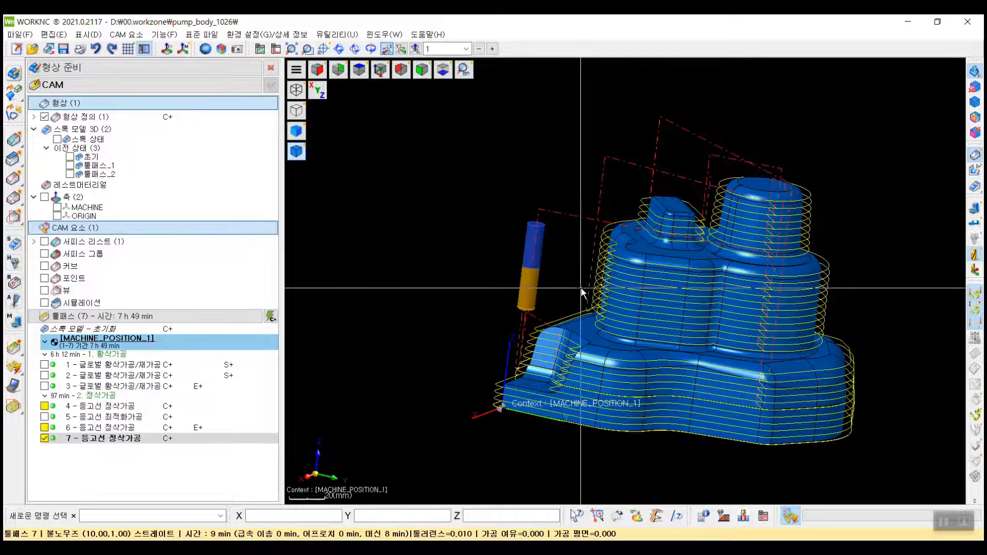
pyautogui.moveTo(582, 289); pyautogui.dragTo(525, 310, button='middle')
pyautogui.scroll(-2, 589, 312)
pyautogui.moveTo(590, 316); pyautogui.dragTo(624, 329, button='middle')
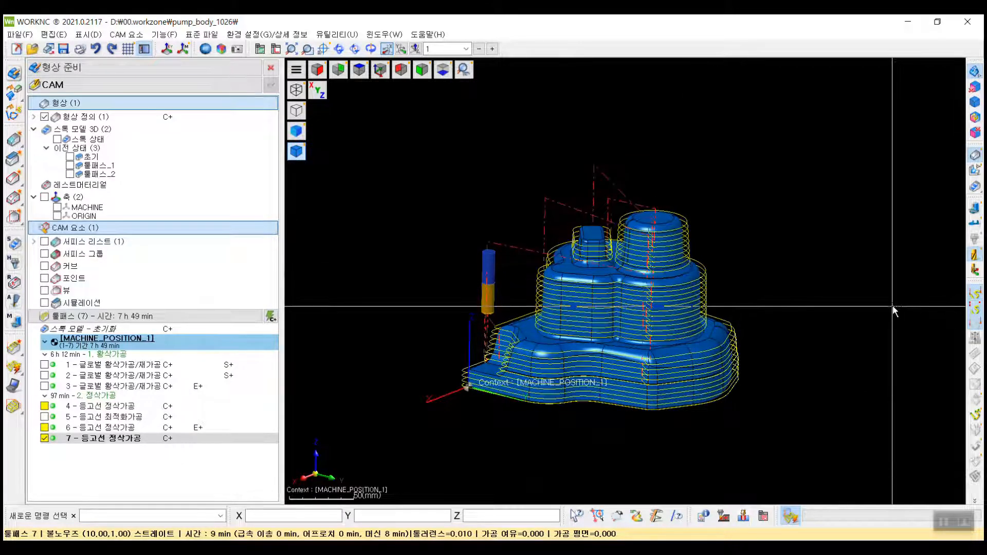
pyautogui.scroll(3, 892, 308)
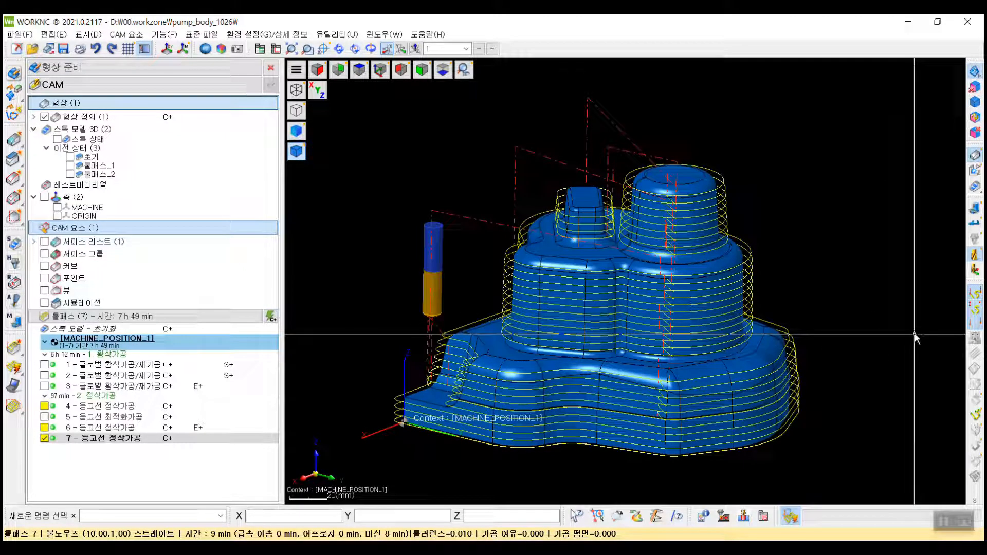
# - Play toolpath 7 in the detailed display to check the order in which its regions are machined
pyautogui.click(975, 500)
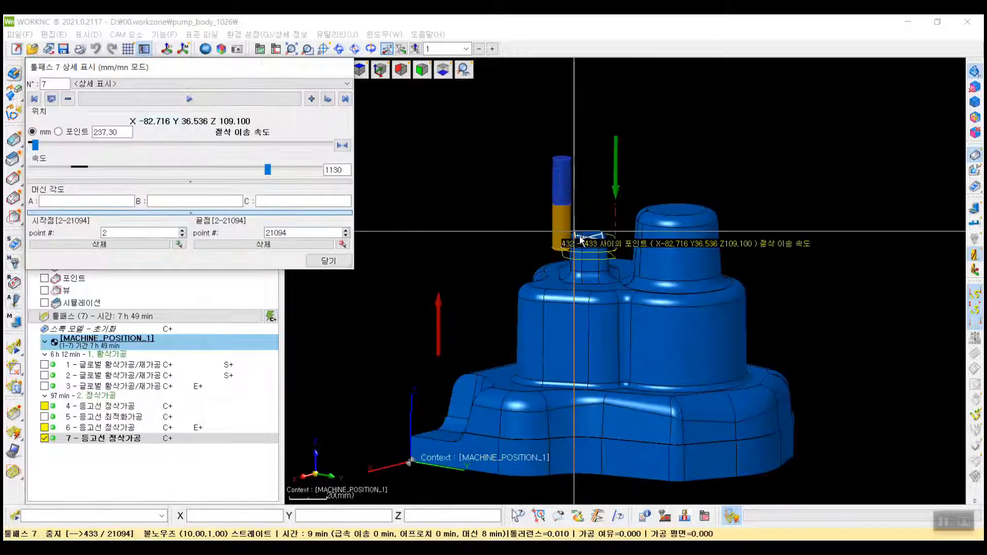
pyautogui.scroll(-3, 580, 239)
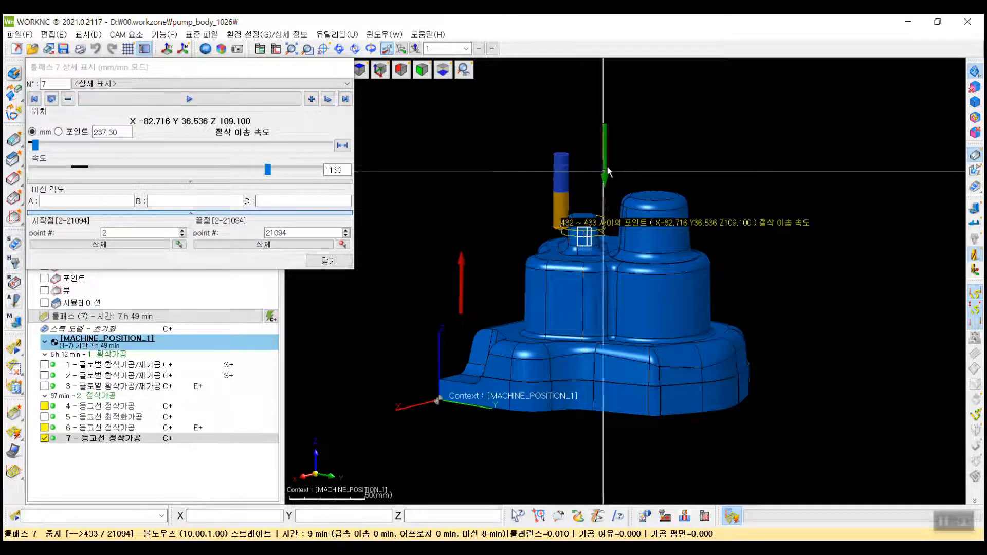
pyautogui.click(341, 262)
# - Open toolpath 7 in the toolpath editor and activate the Assign (지정) command for moving toolpath regions within the machining order
pyautogui.scroll(5, 650, 219)
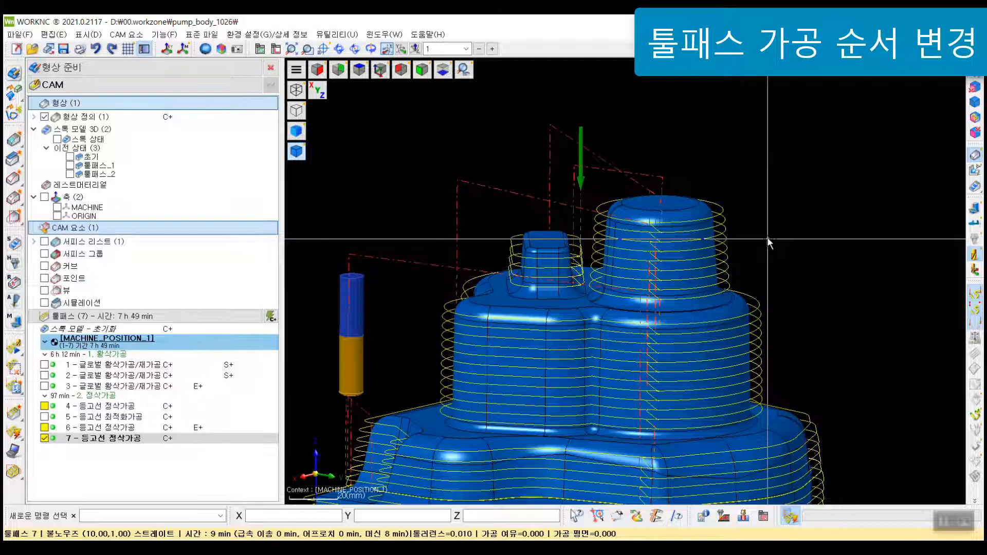
pyautogui.rightClick(106, 443)
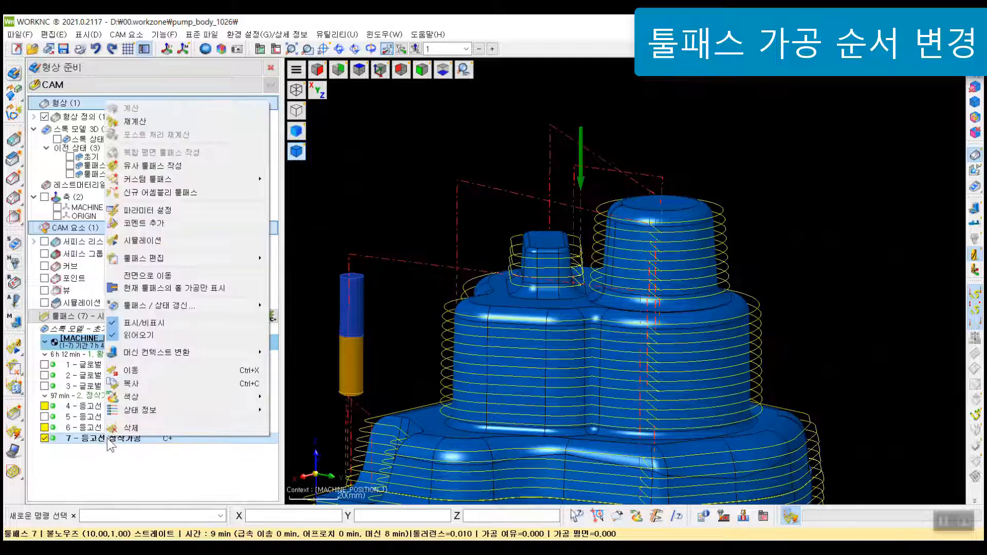
pyautogui.moveTo(203, 258)
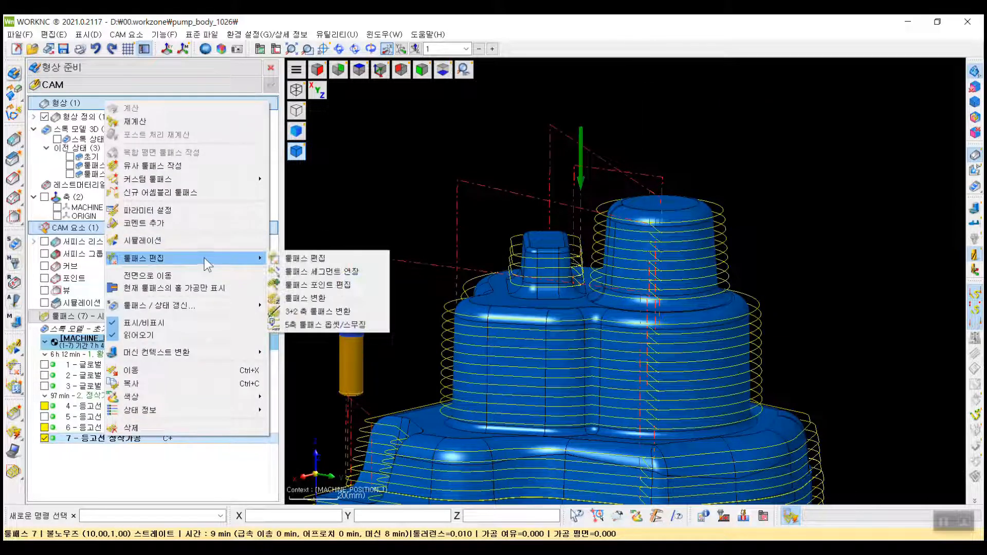
pyautogui.click(332, 258)
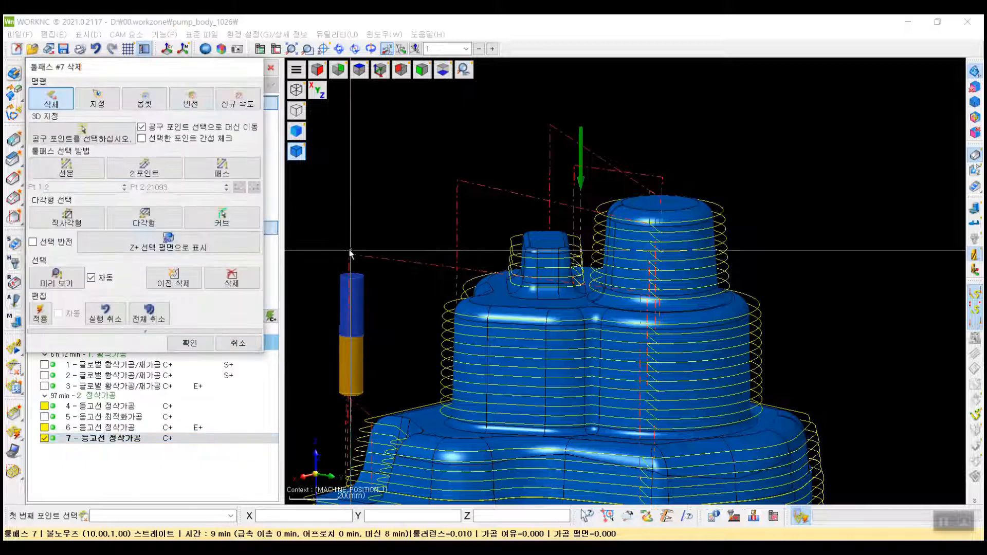
pyautogui.moveTo(202, 69); pyautogui.dragTo(237, 85)
pyautogui.click(132, 116)
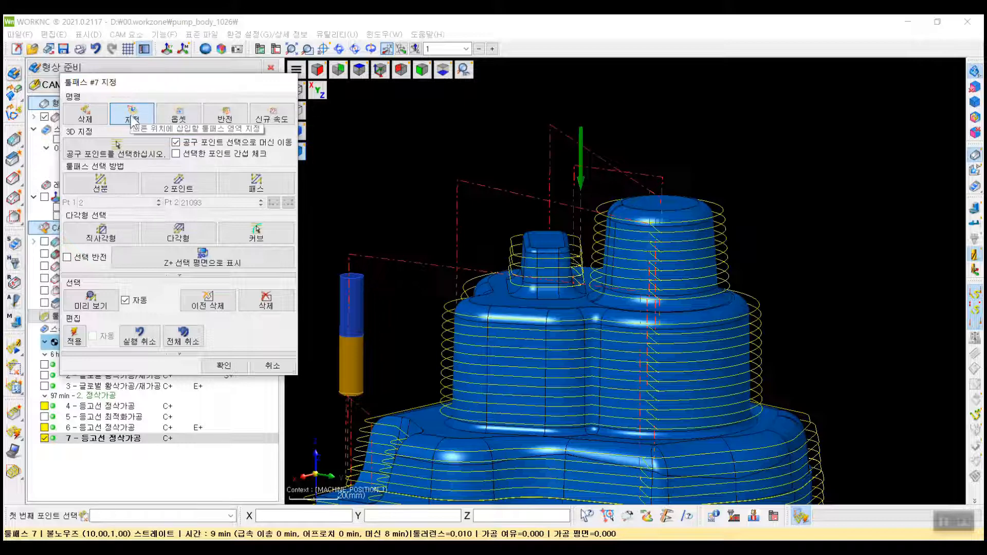
pyautogui.moveTo(198, 86); pyautogui.dragTo(193, 80)
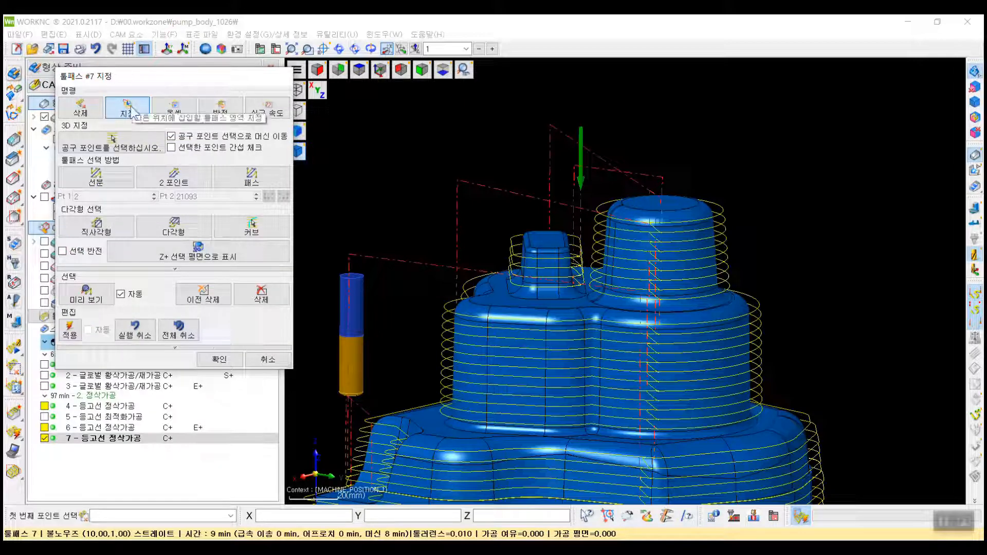
# - Assign the passes around the small rectangular boss as the first block using a polygon selection
pyautogui.click(95, 226)
pyautogui.scroll(2, 563, 248)
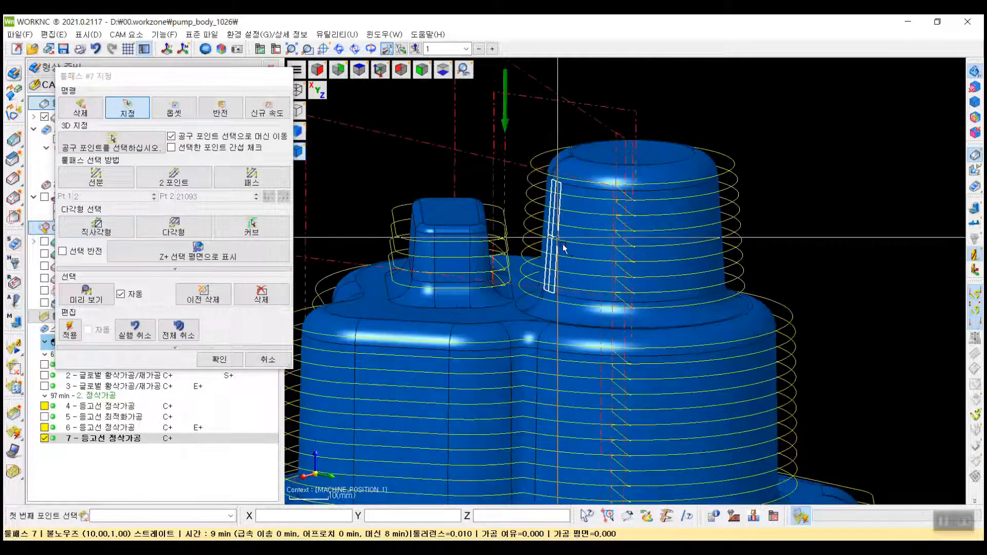
pyautogui.scroll(1, 564, 250)
pyautogui.moveTo(585, 276); pyautogui.dragTo(606, 266, button='middle')
pyautogui.scroll(-2, 583, 252)
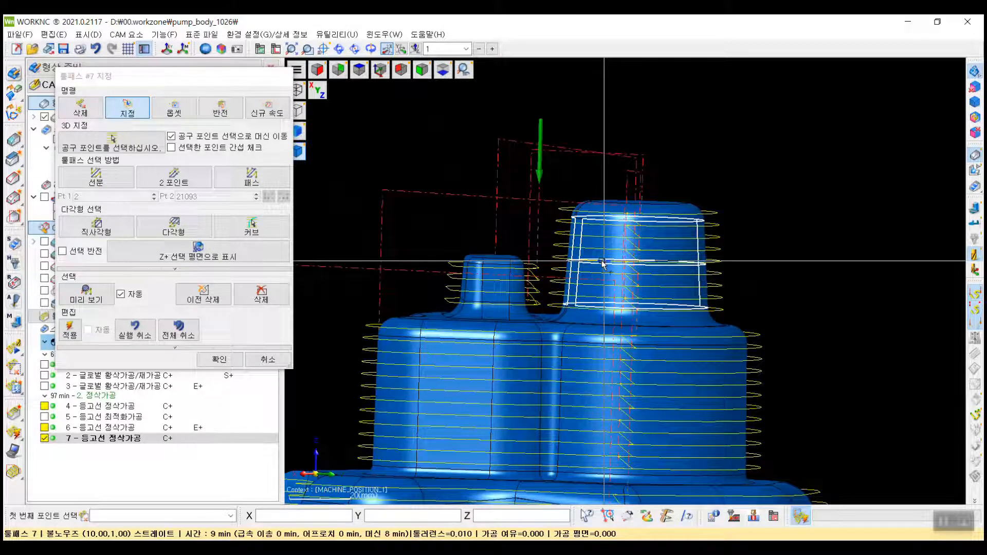
pyautogui.click(173, 227)
pyautogui.scroll(2, 561, 193)
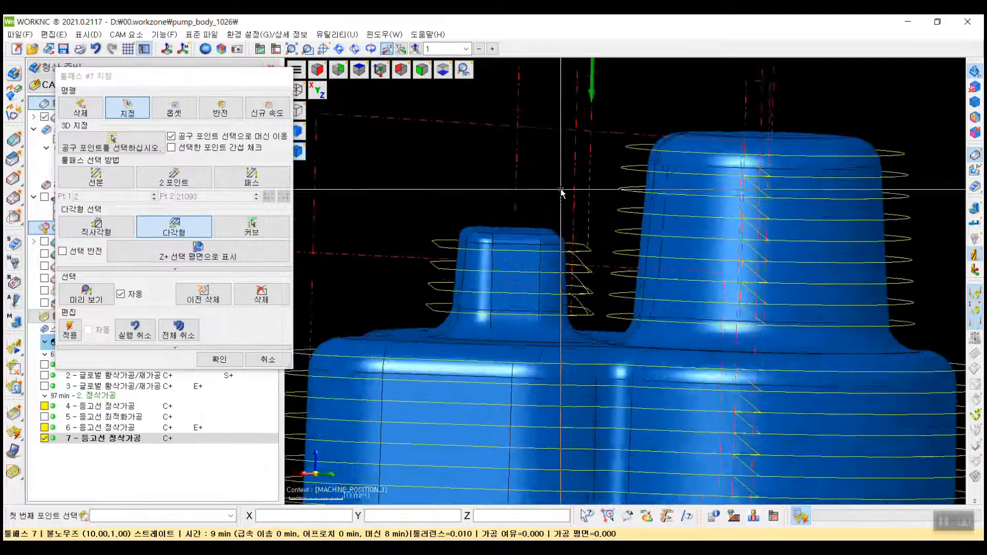
pyautogui.scroll(1, 561, 191)
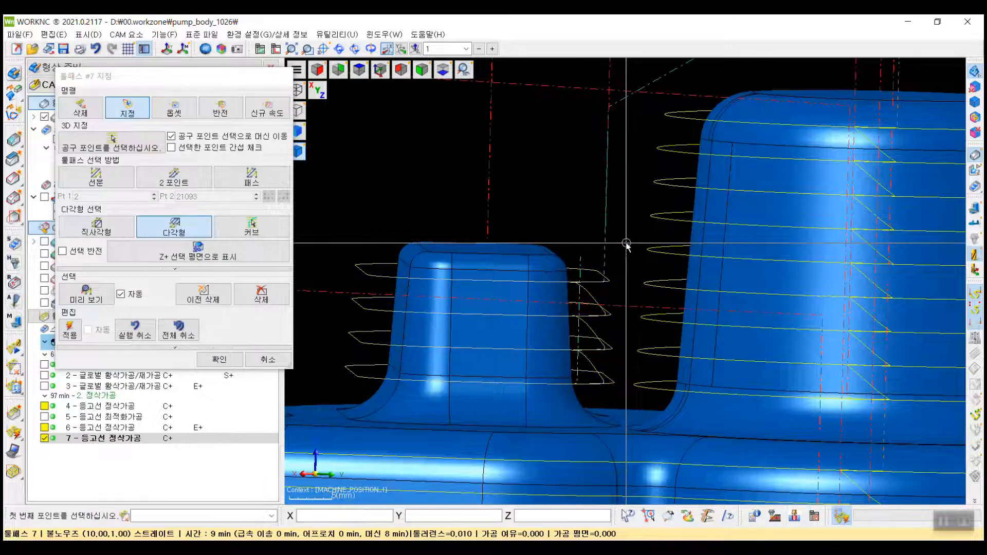
# - Assign the passes around the middle body as the second block with a rectangle selection in the Y-axis view
pyautogui.scroll(-5, 626, 243)
pyautogui.moveTo(599, 286); pyautogui.dragTo(617, 319, button='middle')
pyautogui.press('y')
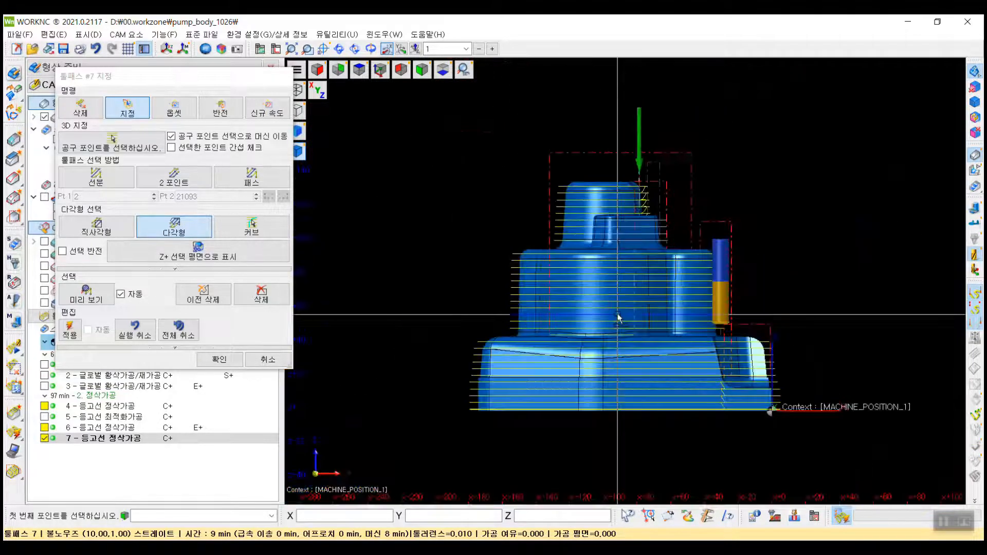
pyautogui.scroll(3, 618, 318)
pyautogui.click(96, 227)
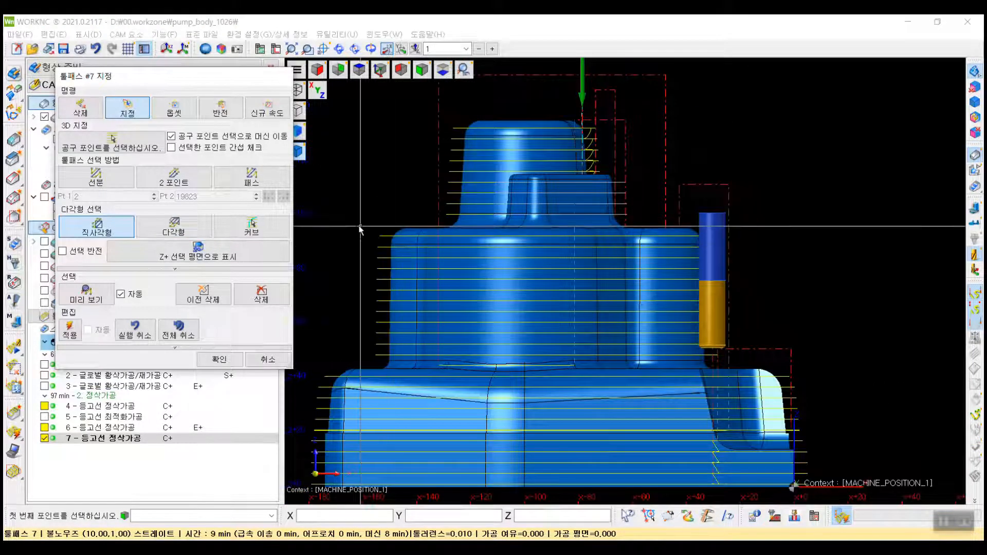
pyautogui.moveTo(359, 227); pyautogui.dragTo(752, 369)
pyautogui.moveTo(747, 330); pyautogui.dragTo(773, 274, button='middle')
# - Show the block list and assign the passes around the base as the third block with a rectangle selection
pyautogui.click(147, 267)
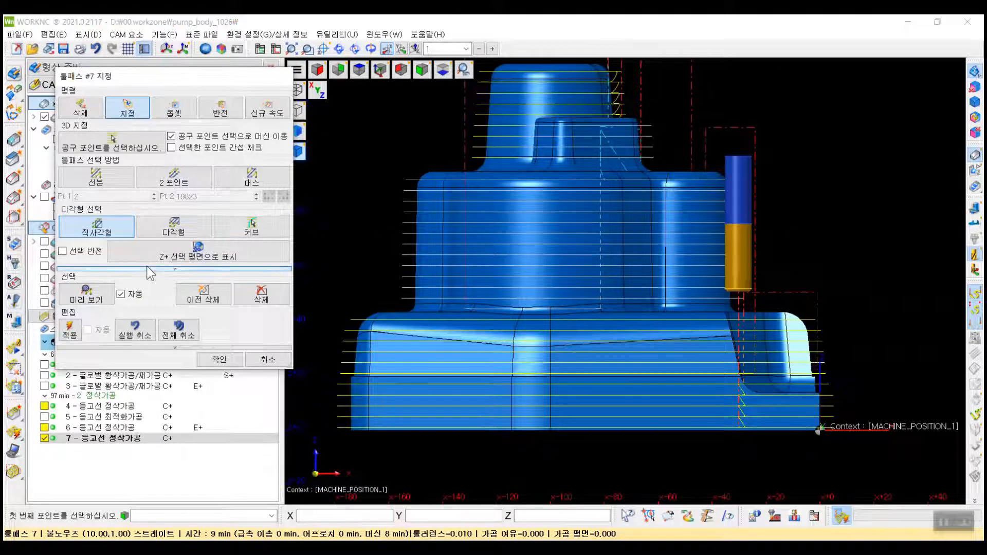
pyautogui.click(149, 269)
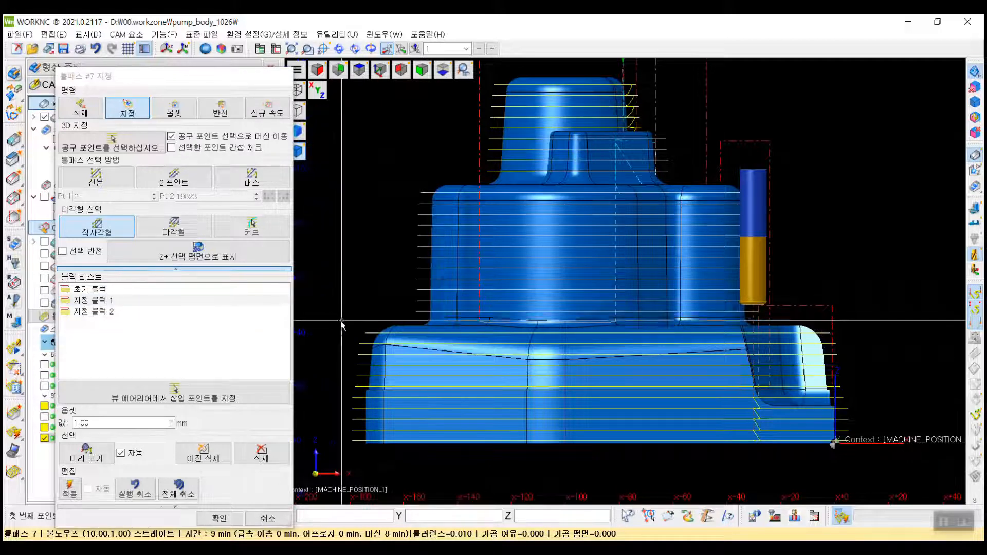
pyautogui.moveTo(573, 423); pyautogui.dragTo(891, 455)
pyautogui.scroll(-3, 892, 455)
pyautogui.moveTo(687, 349); pyautogui.dragTo(606, 323, button='middle')
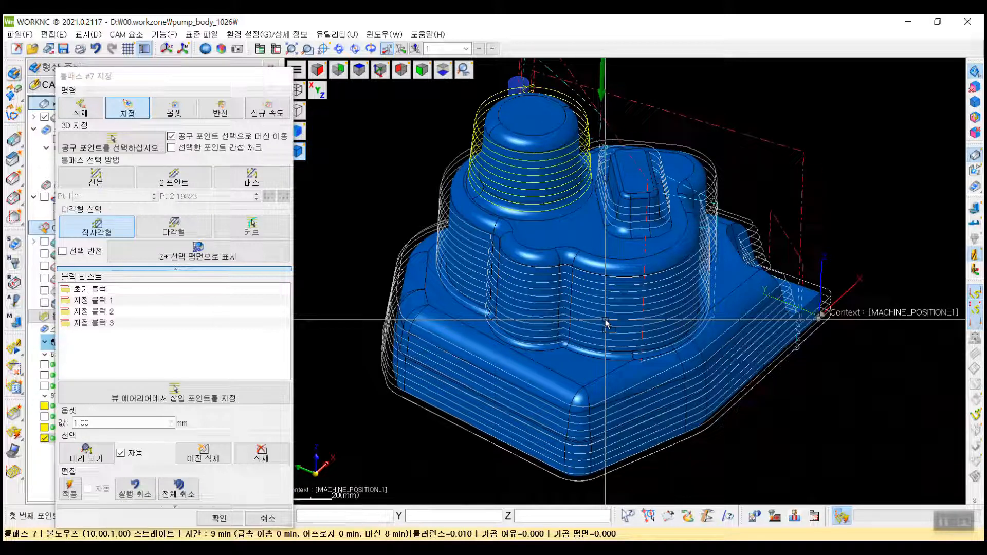
# - Accept the block assignments, calculate toolpath 7 and review its reordered passes and rapid moves around the model
pyautogui.click(225, 518)
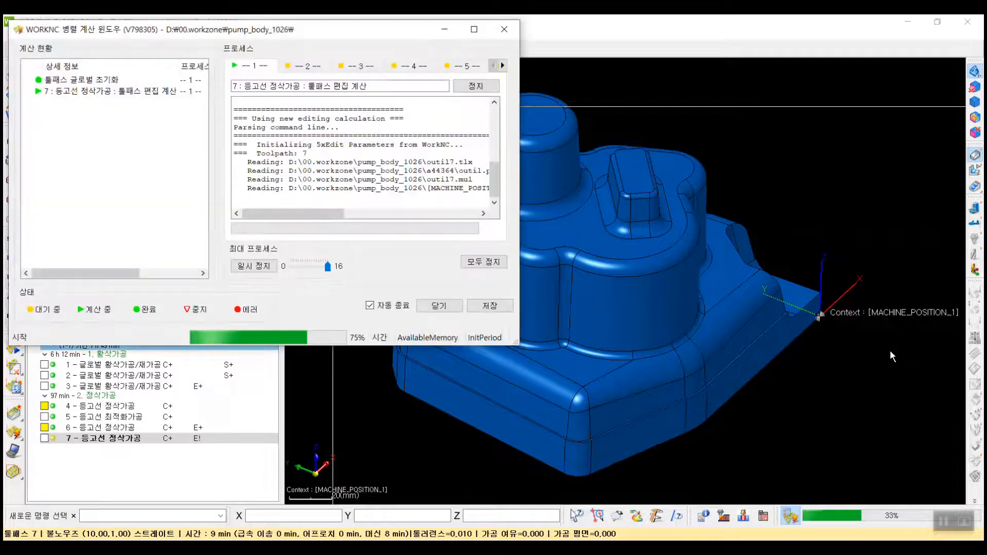
pyautogui.scroll(-2, 680, 287)
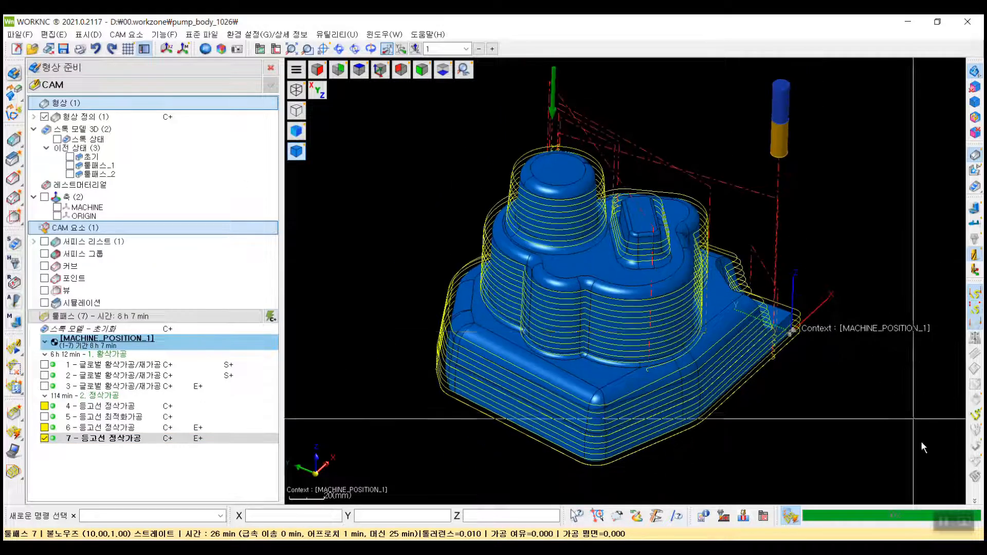
pyautogui.click(975, 501)
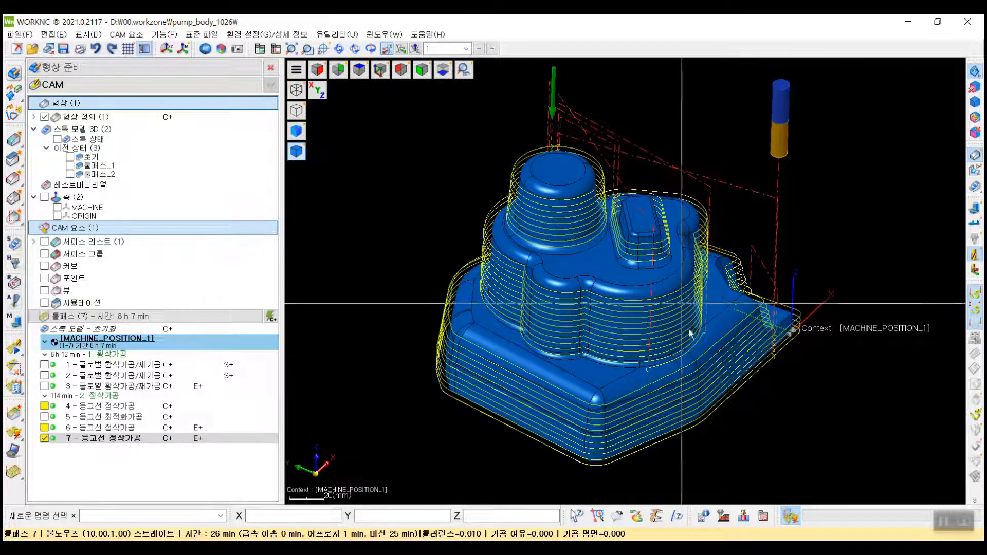
pyautogui.scroll(-2, 864, 408)
pyautogui.moveTo(863, 408); pyautogui.dragTo(684, 391, button='middle')
pyautogui.moveTo(728, 331); pyautogui.dragTo(536, 293, button='middle')
pyautogui.scroll(3, 695, 303)
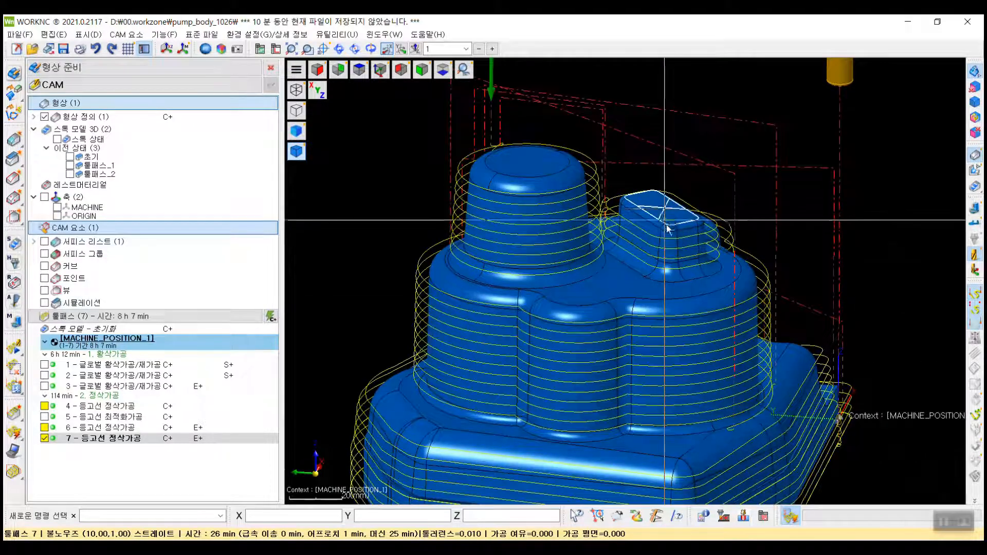
pyautogui.moveTo(670, 217); pyautogui.dragTo(687, 267, button='middle')
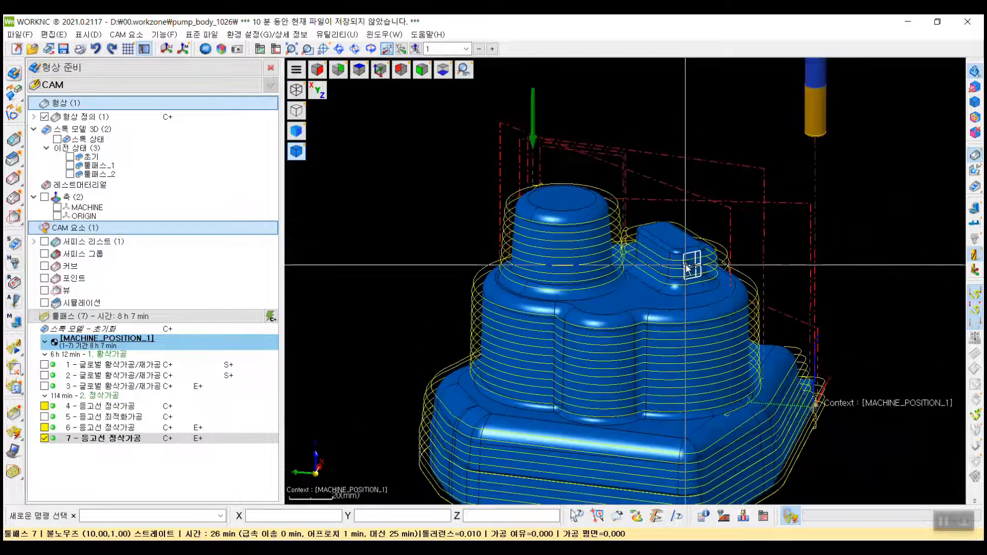
# - Play back toolpath 7 in the detailed display to review its machining order, then close the playback
pyautogui.scroll(-2, 562, 159)
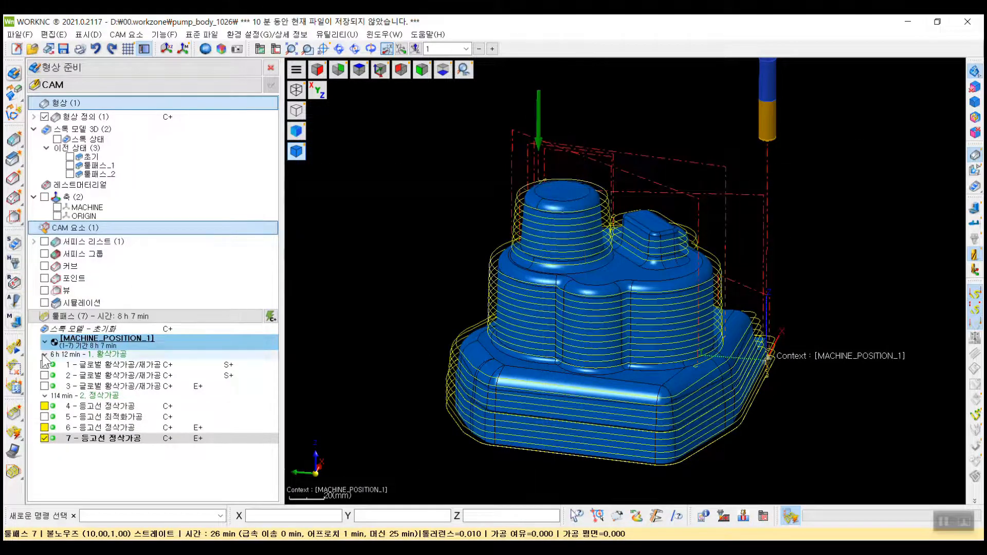
pyautogui.click(20, 348)
pyautogui.click(222, 100)
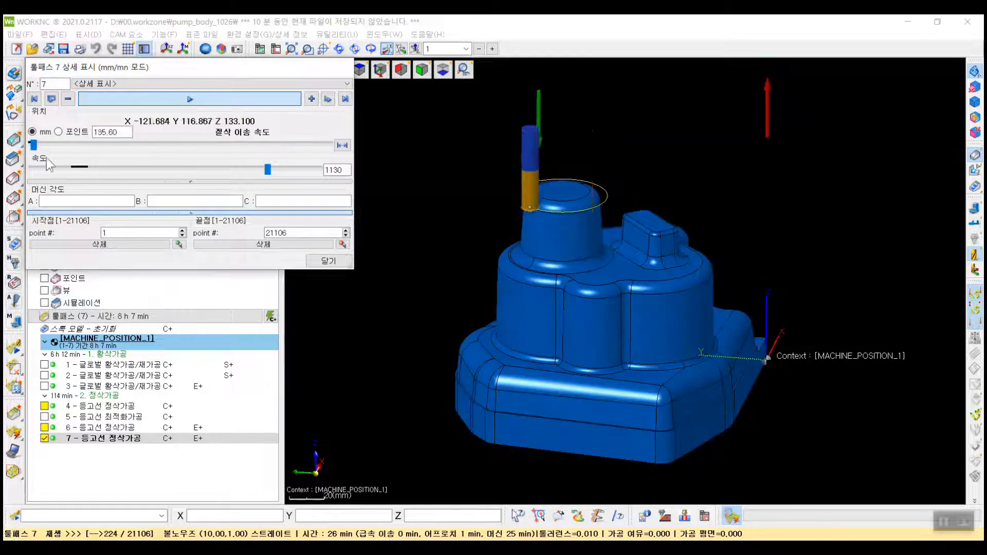
pyautogui.moveTo(41, 149)
pyautogui.mouseDown()
pyautogui.moveTo(91, 146)
pyautogui.moveTo(147, 169)
pyautogui.moveTo(254, 184)
pyautogui.mouseUp()
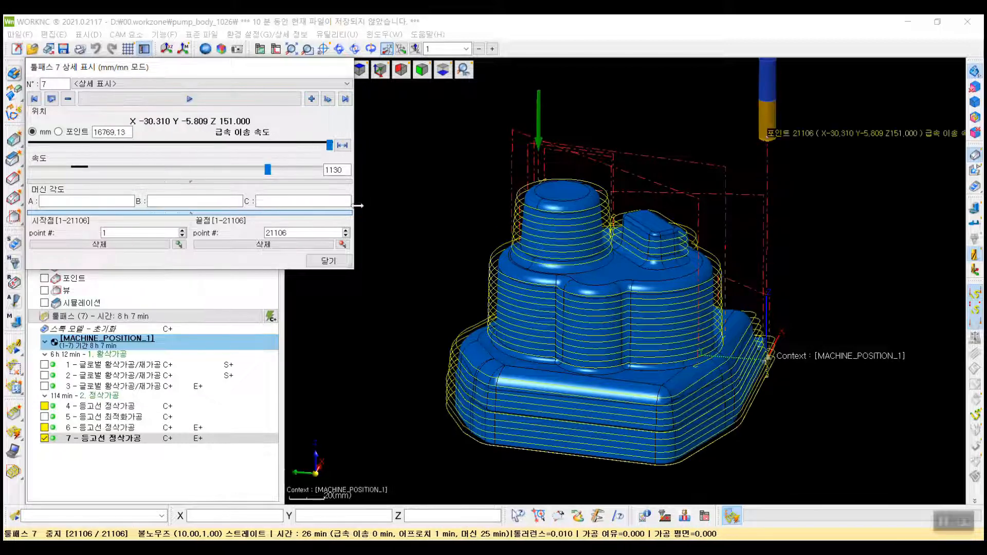
pyautogui.click(342, 263)
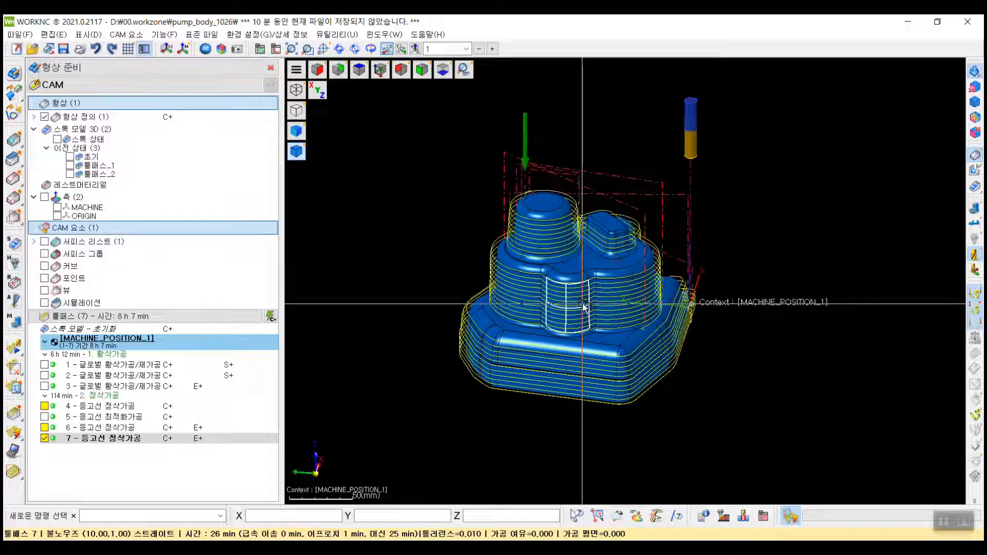
pyautogui.click(211, 476)
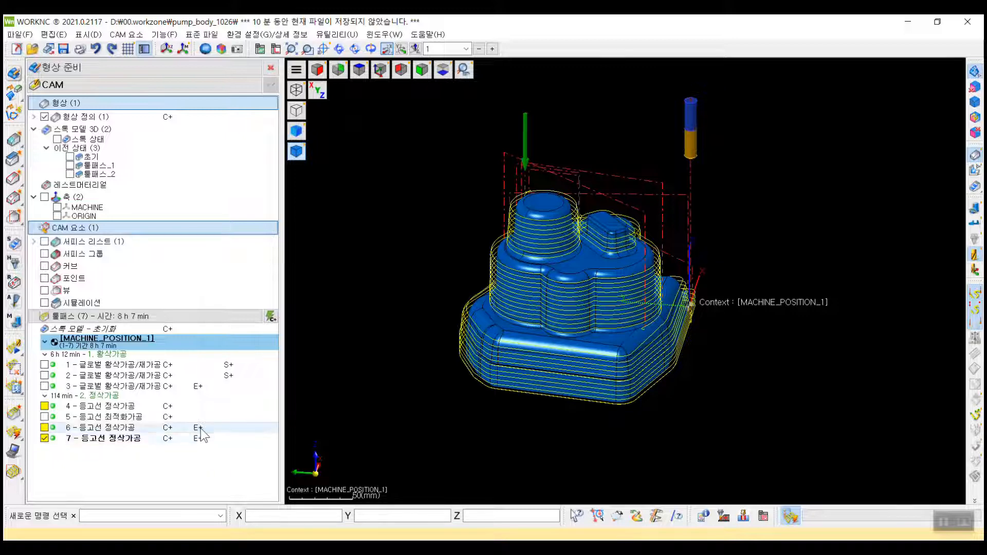
pyautogui.click(201, 388)
pyautogui.click(207, 439)
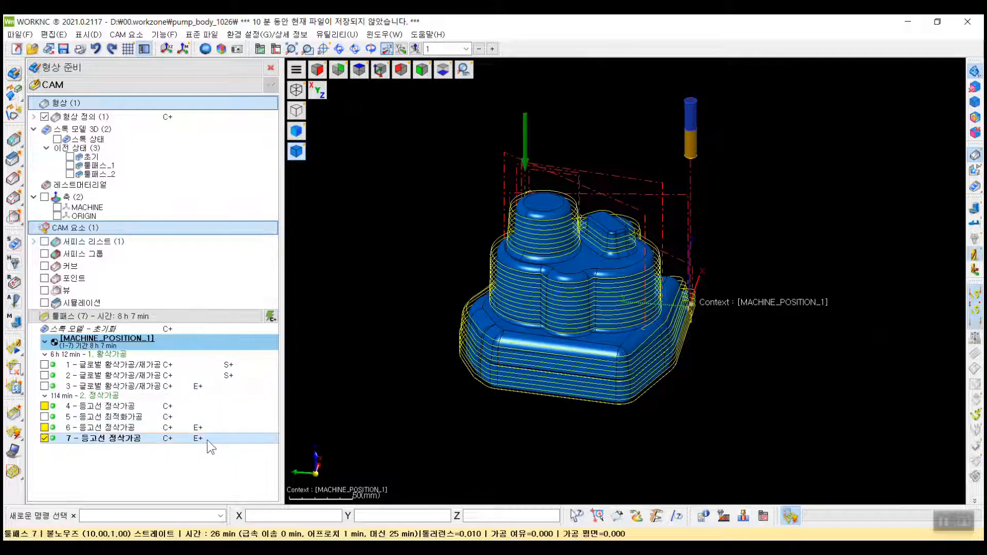
pyautogui.rightClick(208, 440)
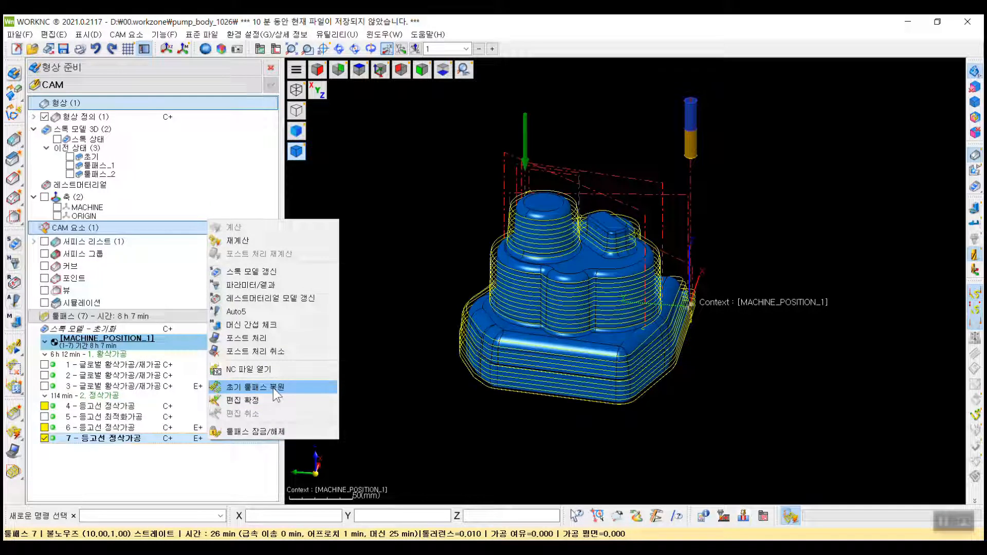
pyautogui.click(125, 468)
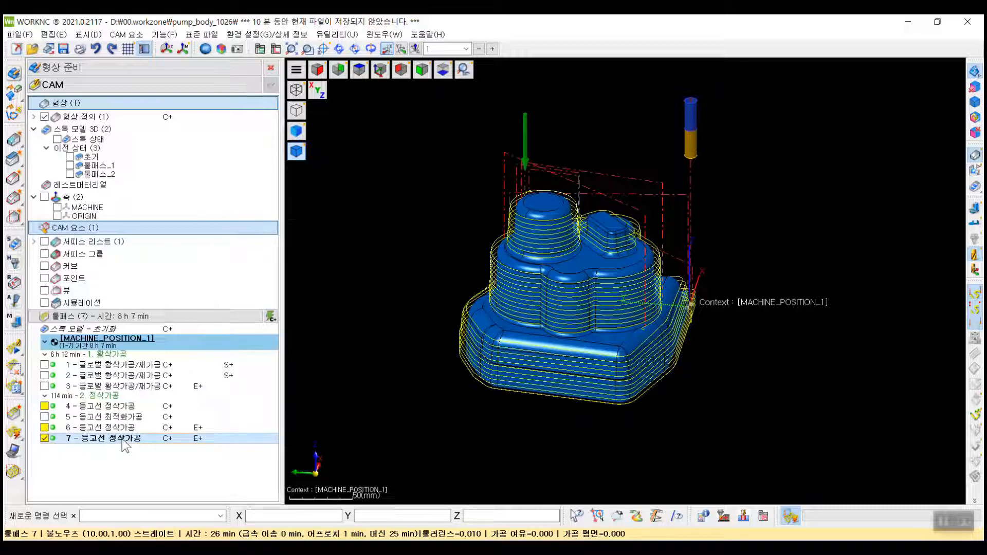
# - Open the toolpath transformation for toolpath 7 and set the translation distance in X to 500
pyautogui.rightClick(123, 440)
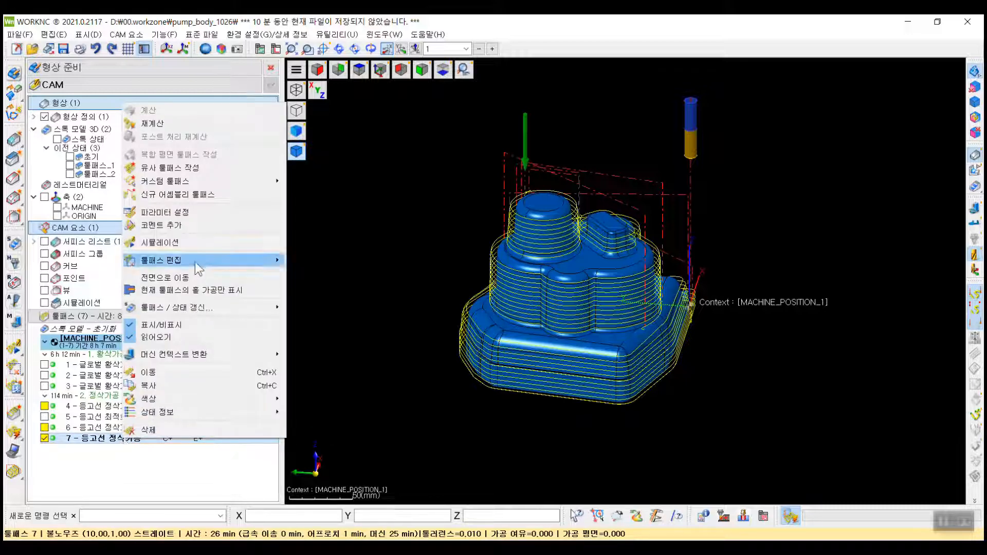
pyautogui.moveTo(195, 261)
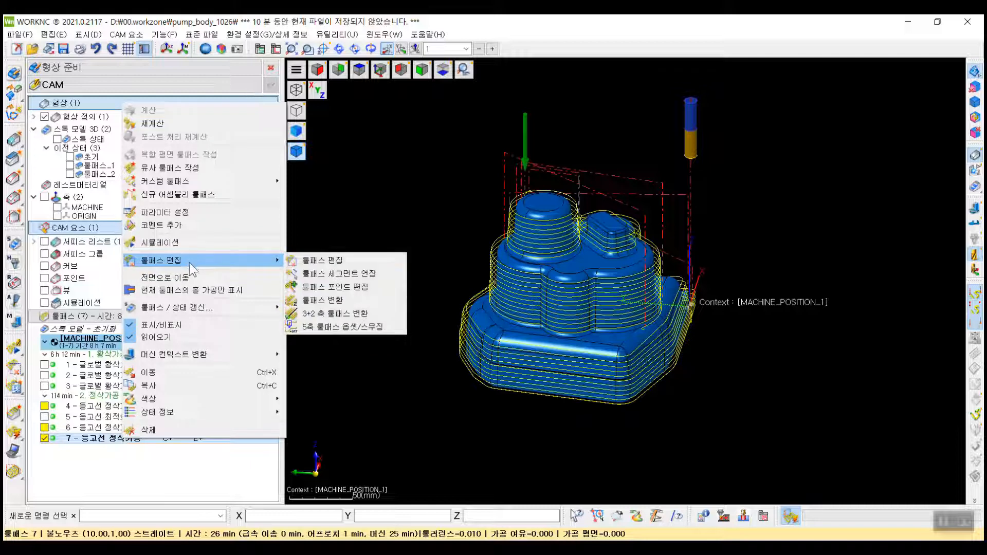
pyautogui.click(362, 298)
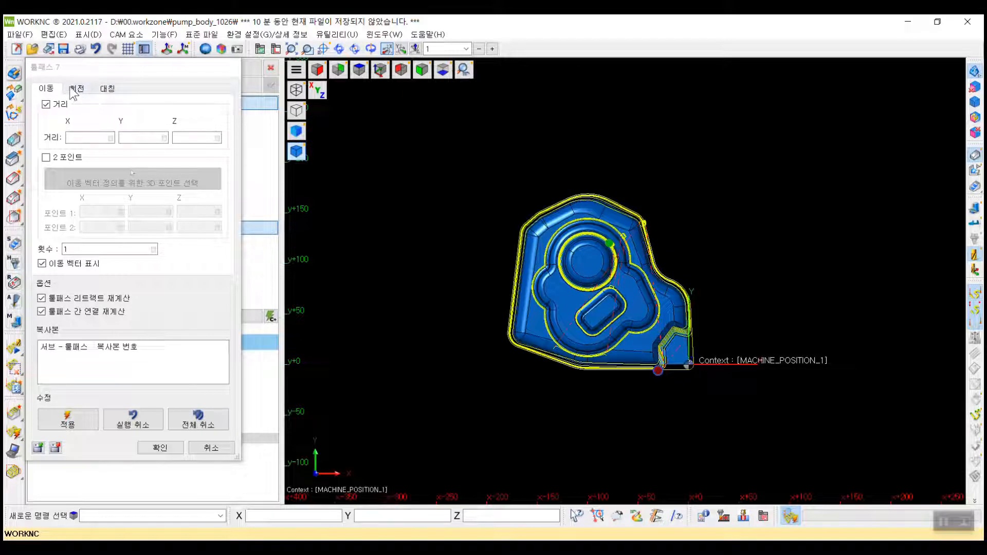
pyautogui.click(88, 138)
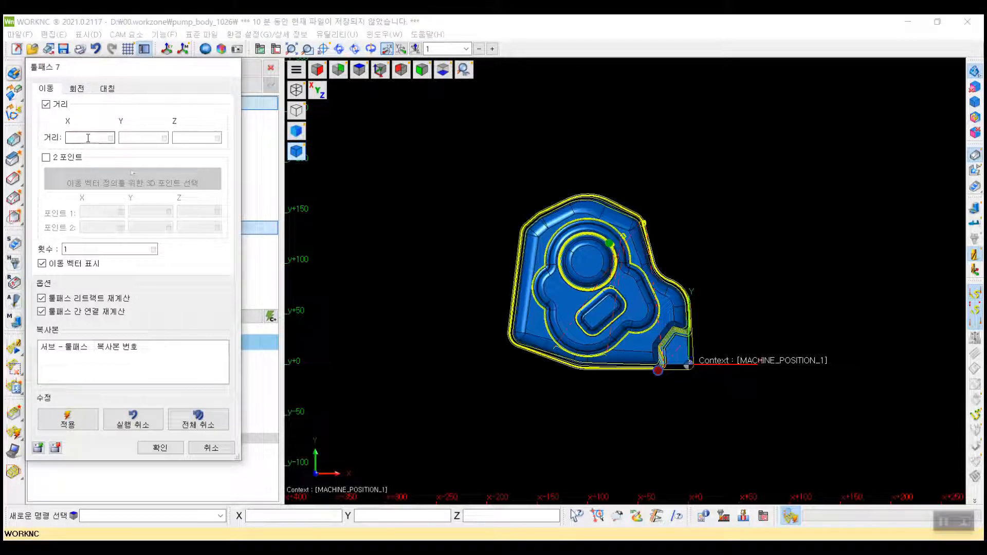
pyautogui.write('100')
pyautogui.moveTo(88, 137); pyautogui.dragTo(47, 145)
pyautogui.write('500')
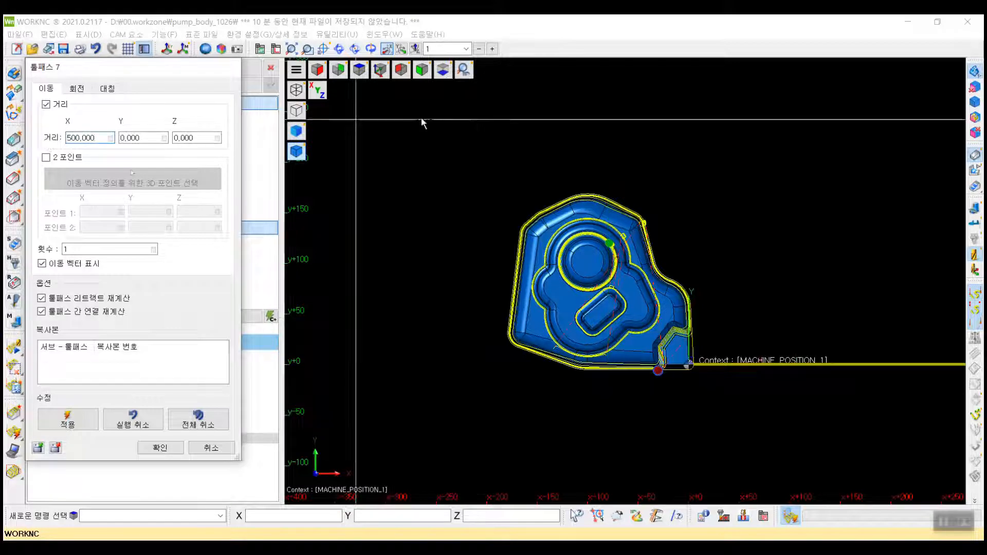
pyautogui.scroll(-7, 645, 244)
pyautogui.scroll(3, 761, 250)
pyautogui.moveTo(783, 257); pyautogui.dragTo(798, 290, button='middle')
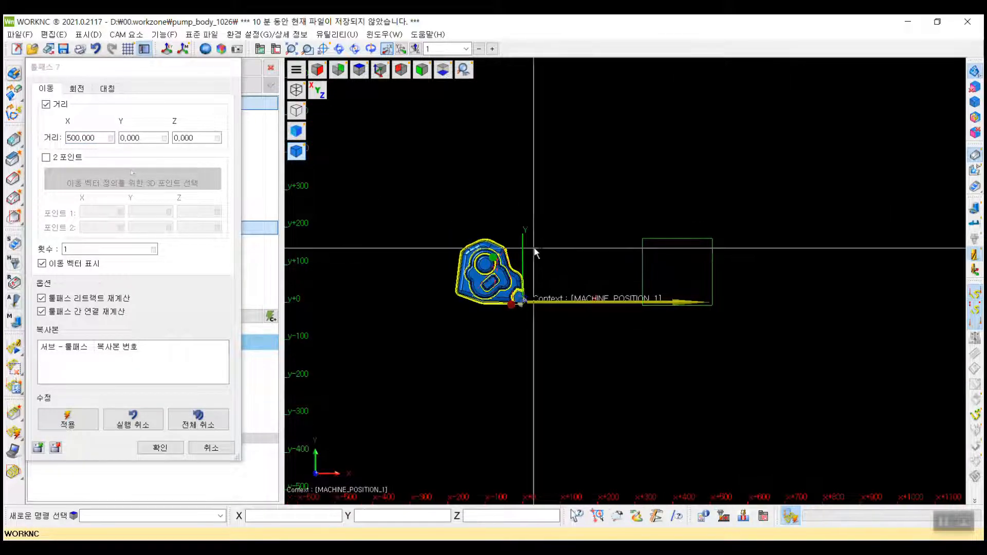
# - Set the number of repetitions to 3 and apply the X translation to copy toolpath 7 in a row
pyautogui.click(158, 140)
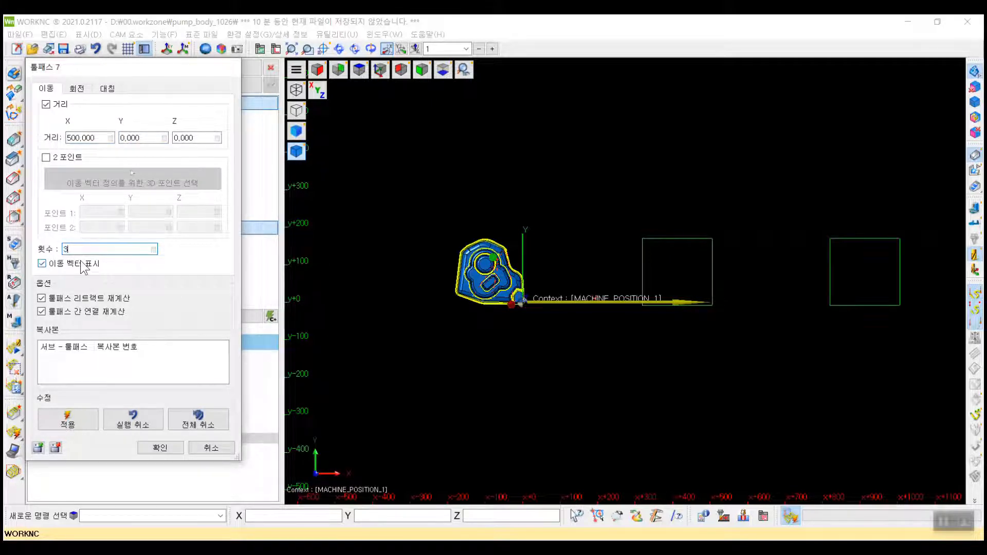
pyautogui.scroll(-4, 447, 232)
pyautogui.scroll(2, 637, 259)
pyautogui.moveTo(579, 273); pyautogui.dragTo(550, 305, button='middle')
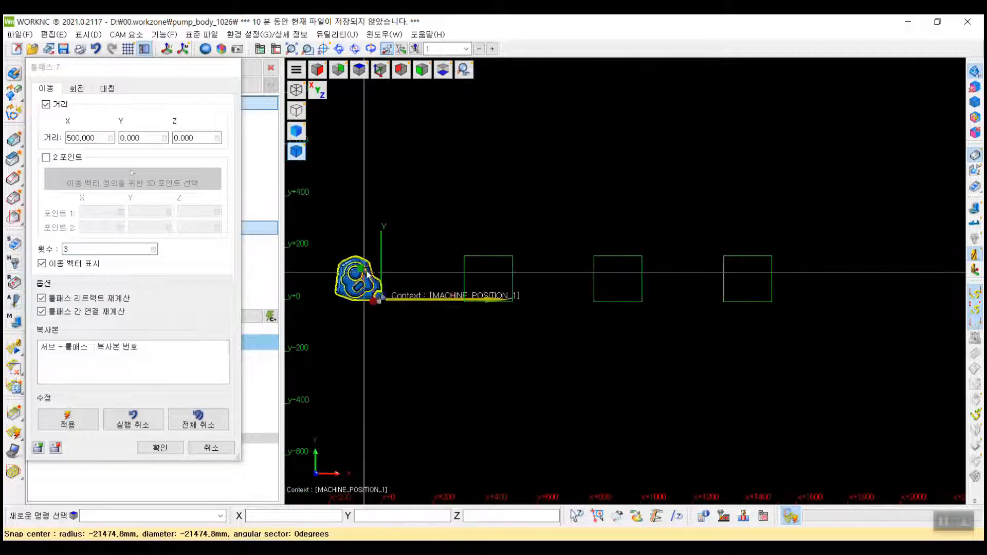
pyautogui.scroll(-1, 372, 272)
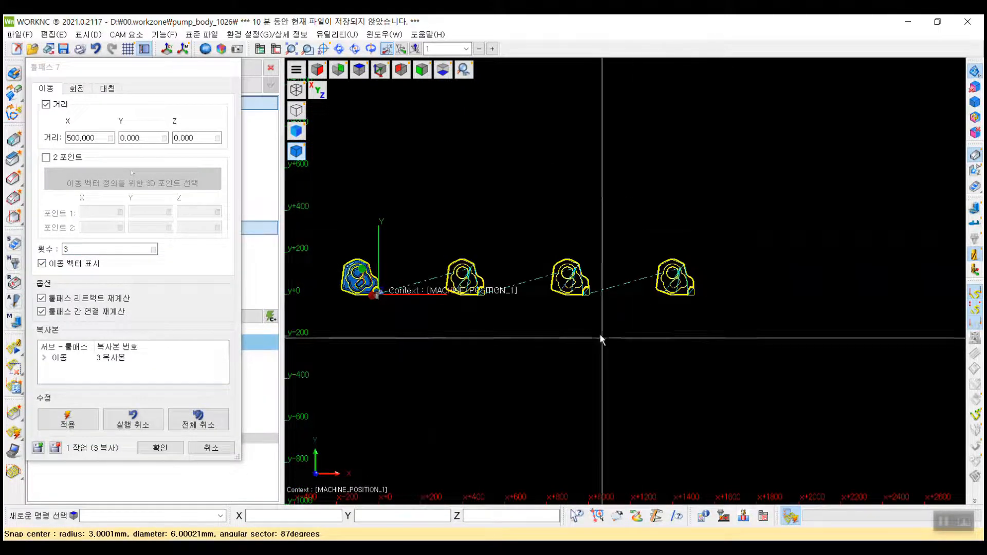
pyautogui.scroll(2, 495, 273)
pyautogui.moveTo(601, 338)
pyautogui.mouseDown(button='middle')
pyautogui.moveTo(540, 288)
pyautogui.moveTo(515, 295)
pyautogui.moveTo(606, 324)
pyautogui.mouseUp(button='middle')
pyautogui.scroll(-1, 546, 296)
pyautogui.moveTo(573, 332); pyautogui.dragTo(591, 360, button='middle')
pyautogui.scroll(-1, 597, 334)
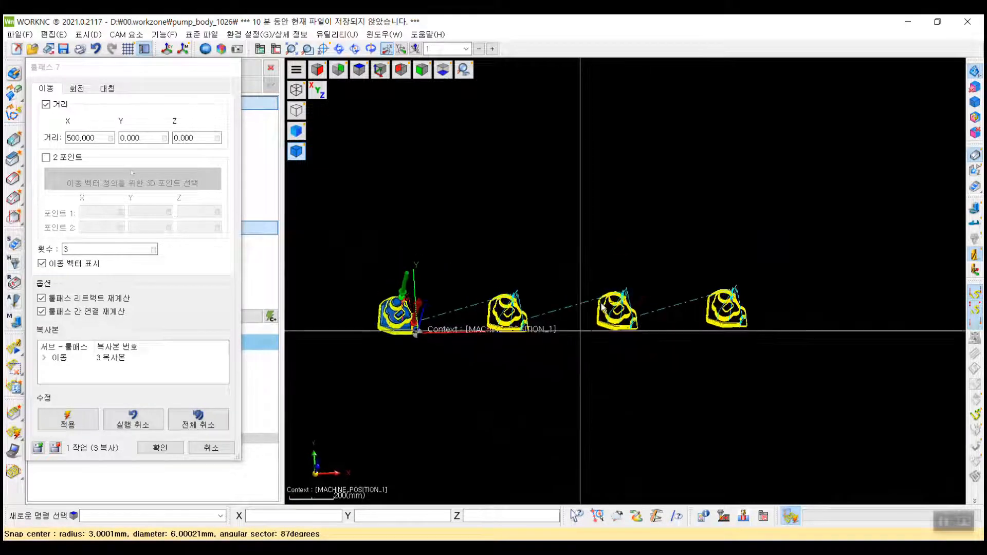
# - Apply a second translation of X 0, Y 500 with 3 repetitions to the row of copies and accept the transformation
pyautogui.click(105, 138)
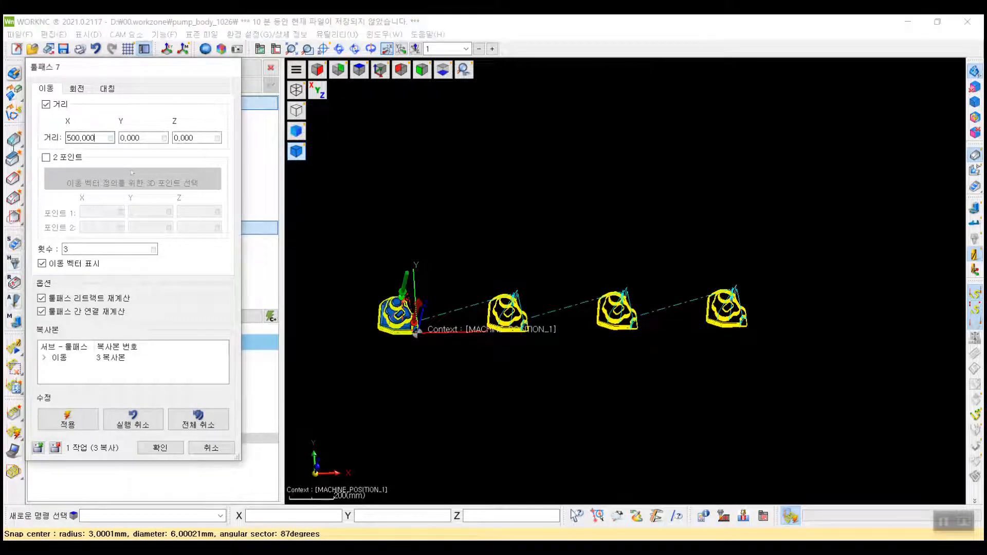
pyautogui.doubleClick(97, 139)
pyautogui.write('0500')
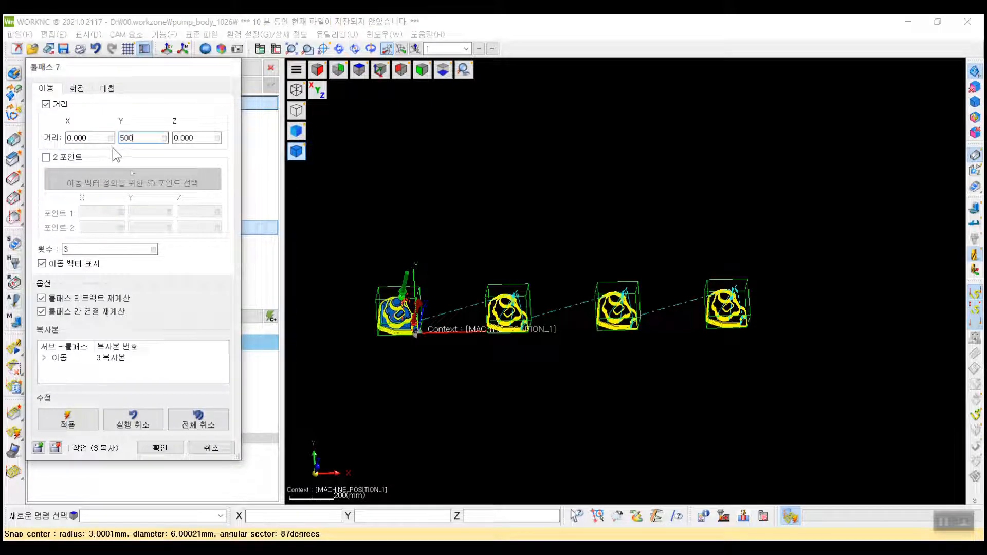
pyautogui.press('Return')
pyautogui.scroll(-2, 599, 288)
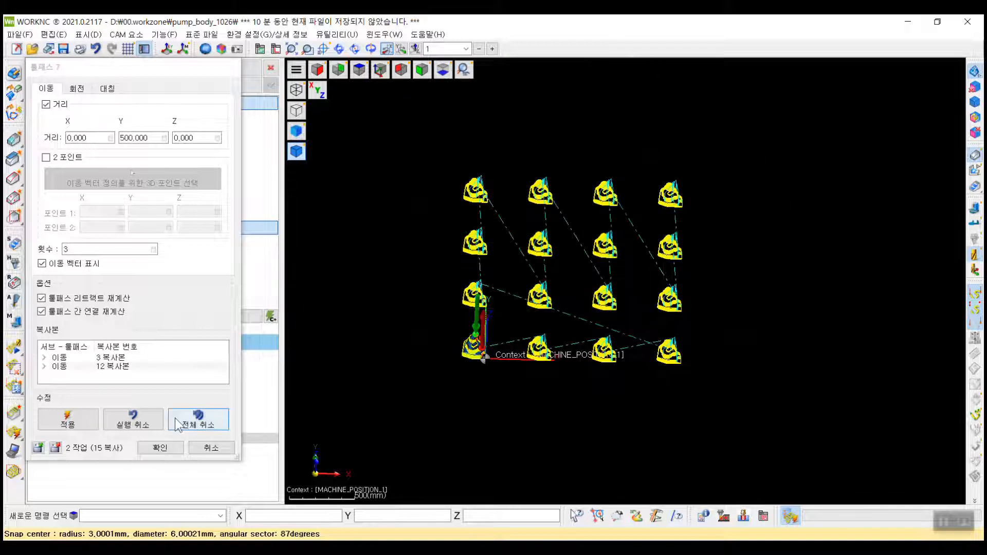
pyautogui.click(172, 448)
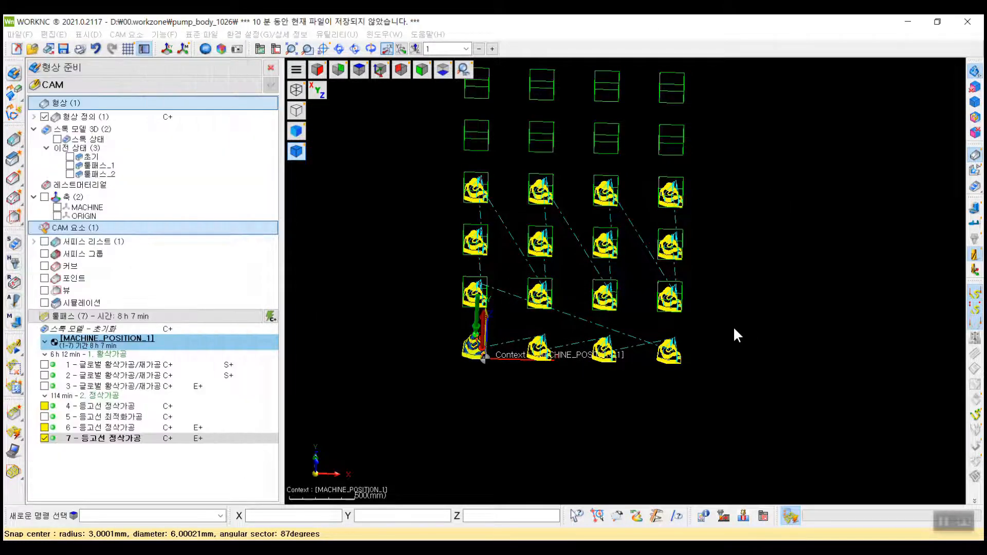
# - Calculate the transformed toolpath 7 and display its grid of copies around the original model
pyautogui.moveTo(707, 267); pyautogui.dragTo(696, 337, button='middle')
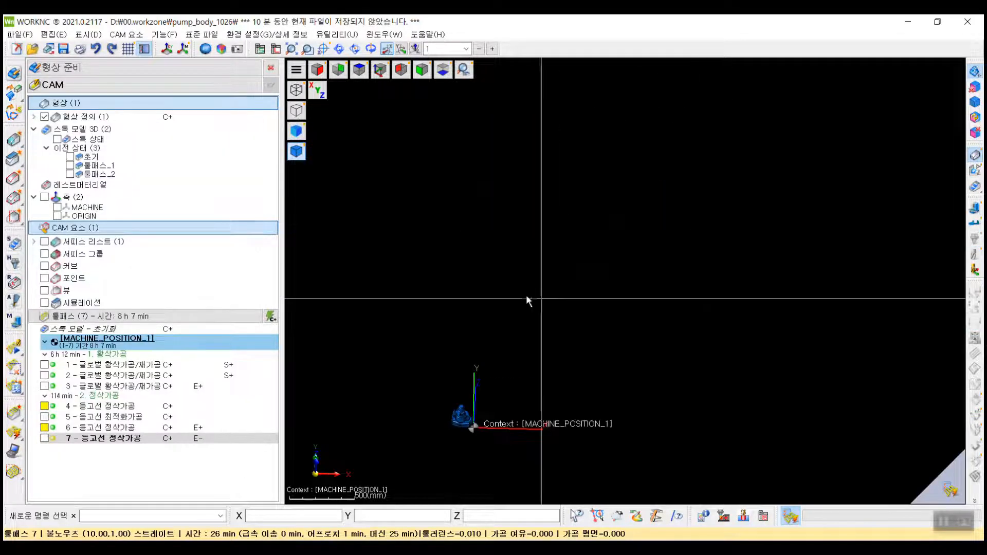
pyautogui.click(949, 489)
pyautogui.moveTo(653, 303); pyautogui.dragTo(693, 227, button='middle')
pyautogui.scroll(3, 693, 229)
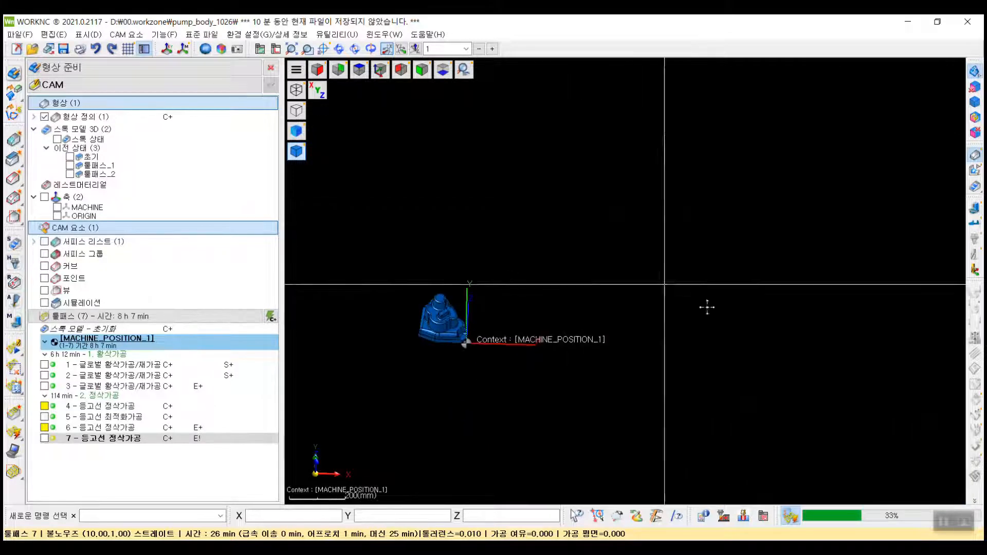
pyautogui.moveTo(704, 306); pyautogui.dragTo(750, 316, button='middle')
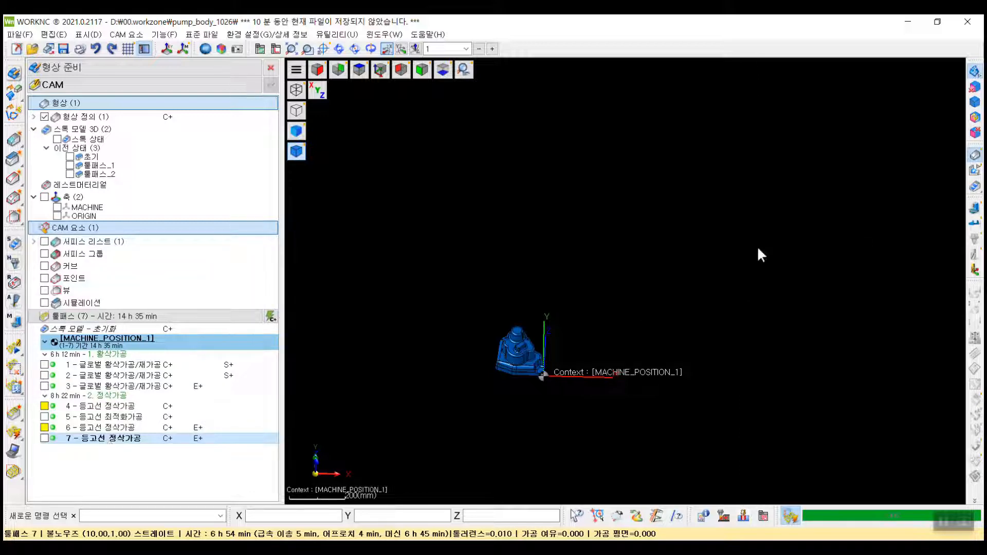
pyautogui.scroll(-4, 745, 250)
pyautogui.moveTo(745, 250); pyautogui.dragTo(604, 269, button='middle')
pyautogui.scroll(-2, 604, 269)
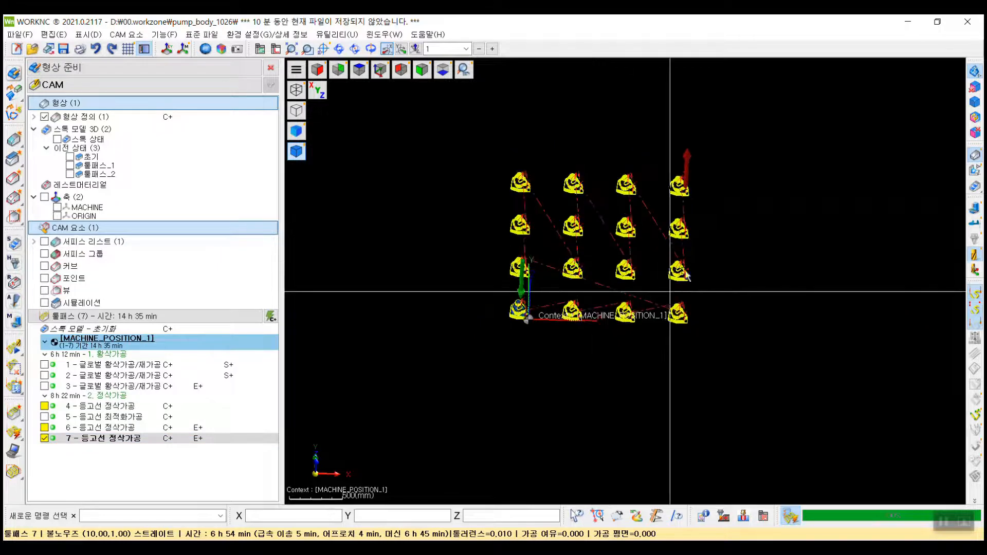
pyautogui.scroll(5, 686, 276)
pyautogui.scroll(-2, 566, 291)
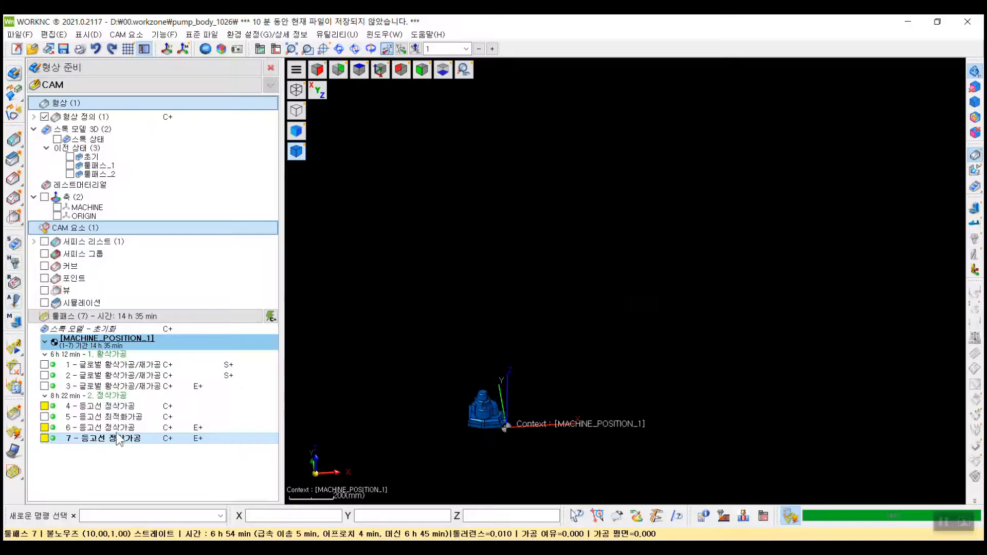
# - Create a copied contour finishing toolpath as toolpath 8, accept saving the workzone changes and display the copy
pyautogui.press('Up')
pyautogui.press('Up')
pyautogui.press('Up')
pyautogui.click(127, 466)
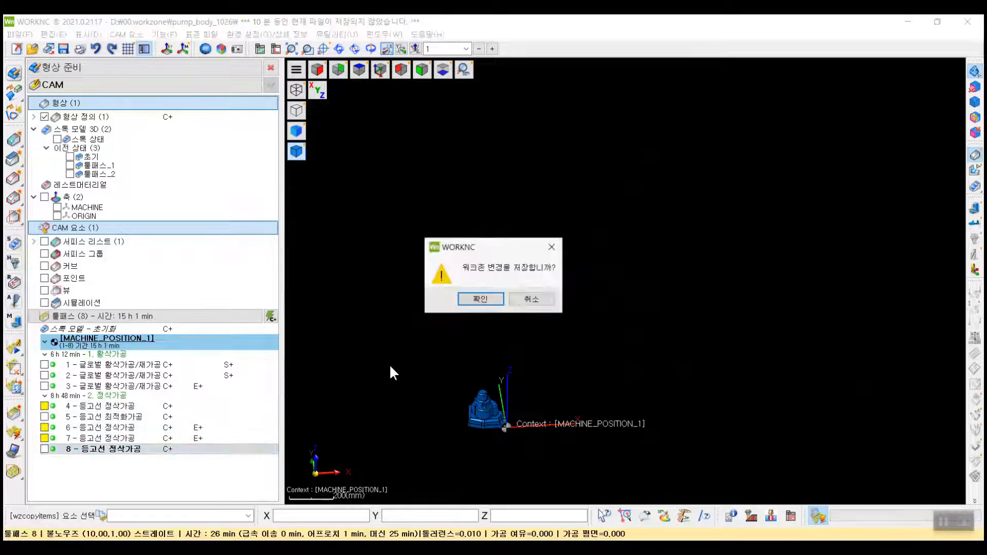
pyautogui.click(466, 299)
pyautogui.click(124, 451)
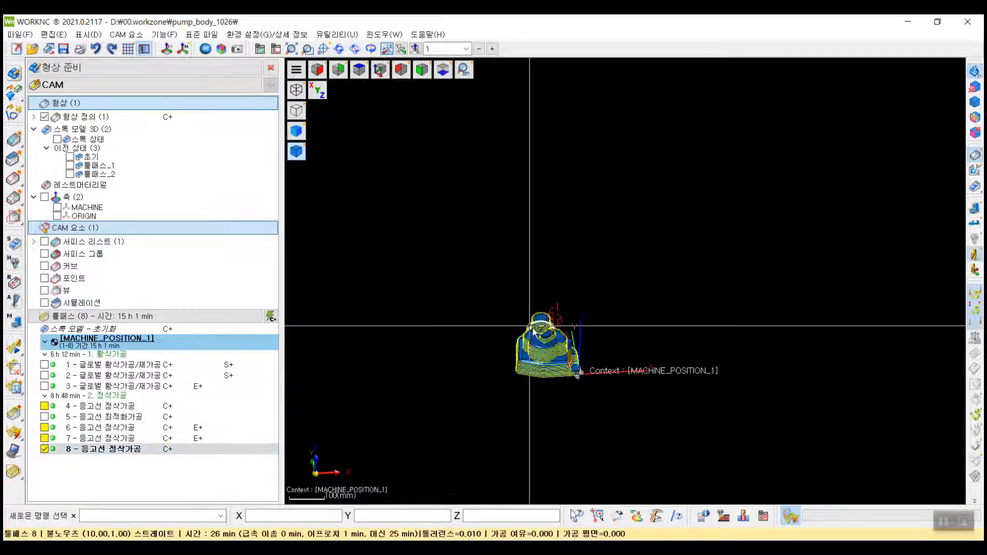
# - Open the 3+2-axis toolpath transformation for toolpath 8
pyautogui.click(120, 438)
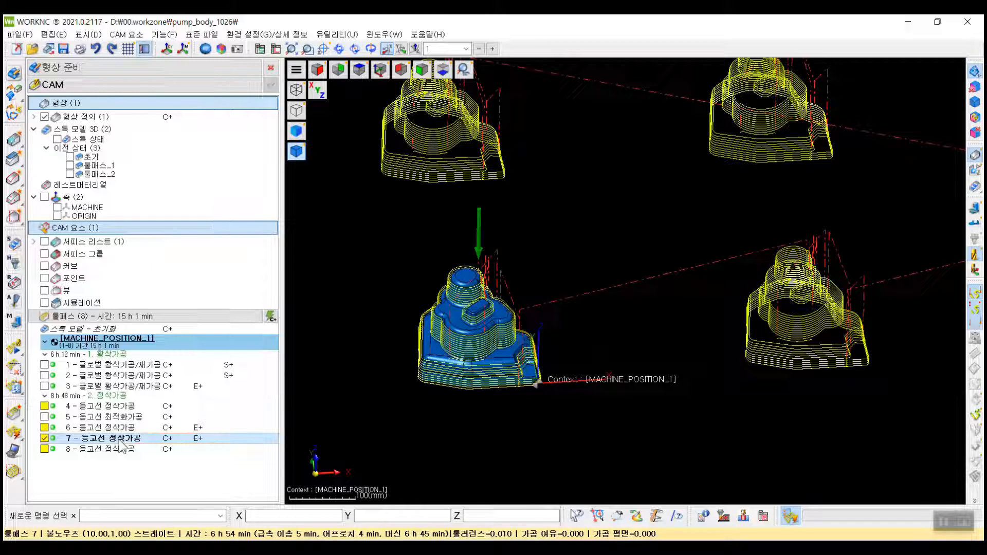
pyautogui.click(120, 449)
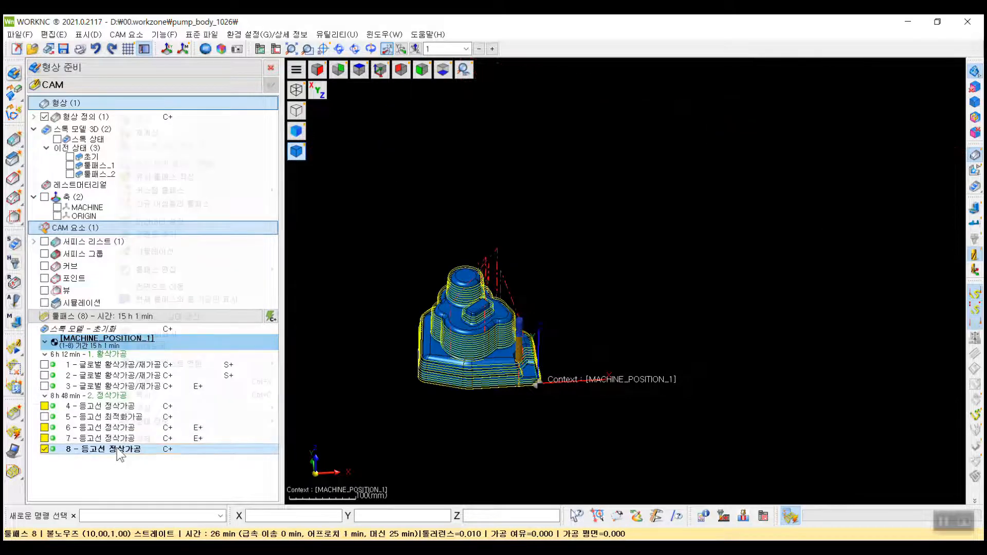
pyautogui.rightClick(120, 448)
pyautogui.moveTo(223, 274)
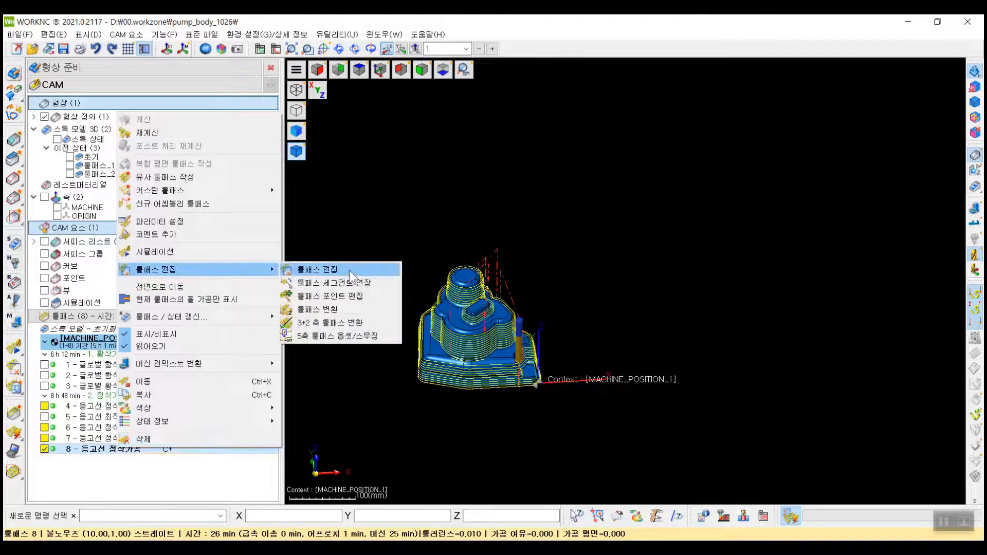
pyautogui.click(355, 324)
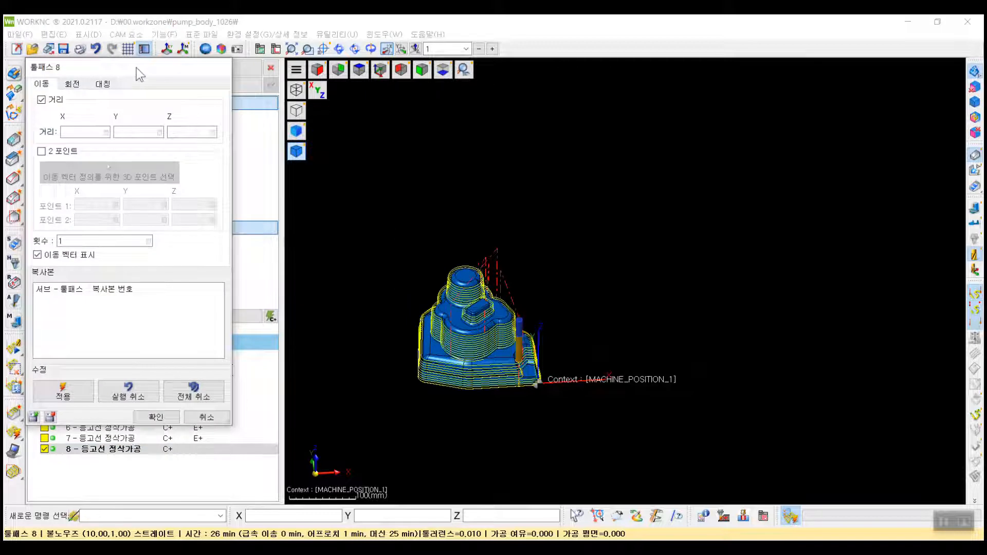
pyautogui.moveTo(137, 68); pyautogui.dragTo(180, 78)
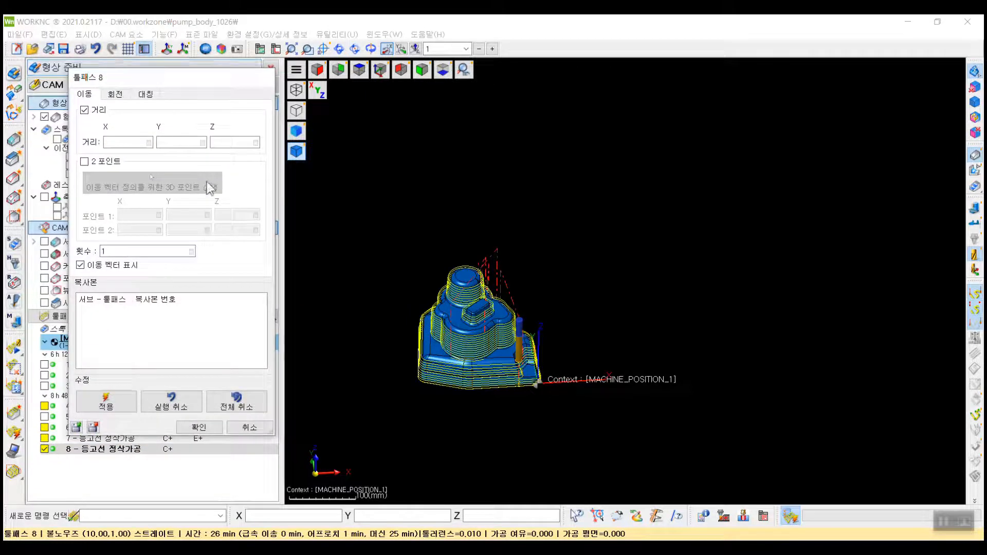
# - Set the translation distance of toolpath 8 to 500 in X
pyautogui.click(120, 141)
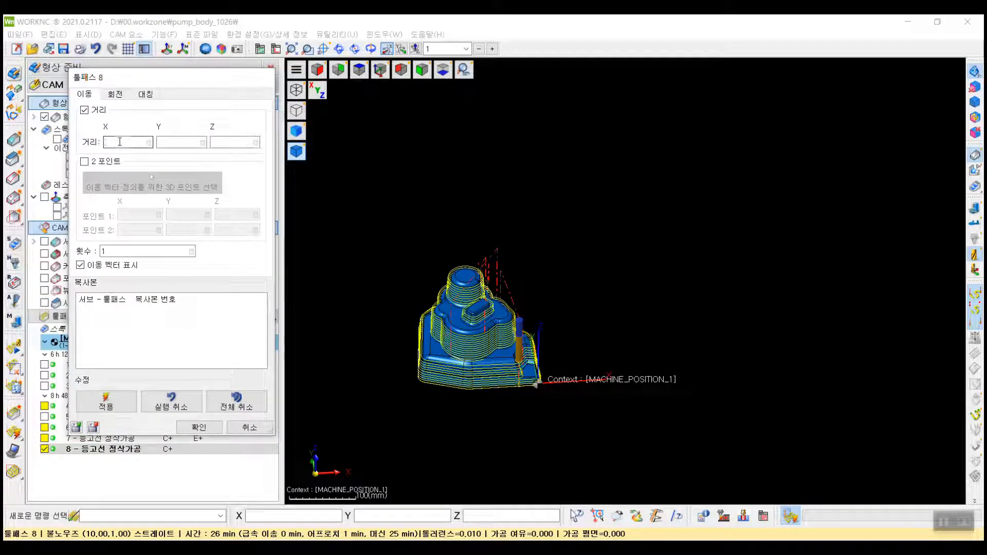
pyautogui.write('500')
pyautogui.press('Return')
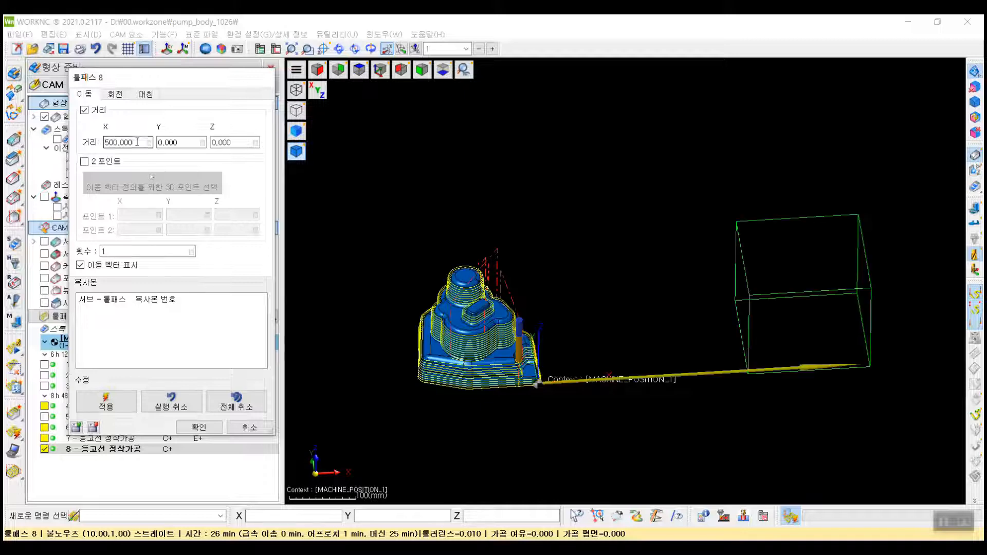
pyautogui.scroll(-2, 569, 261)
pyautogui.scroll(-1, 570, 258)
pyautogui.moveTo(588, 284); pyautogui.dragTo(581, 310, button='middle')
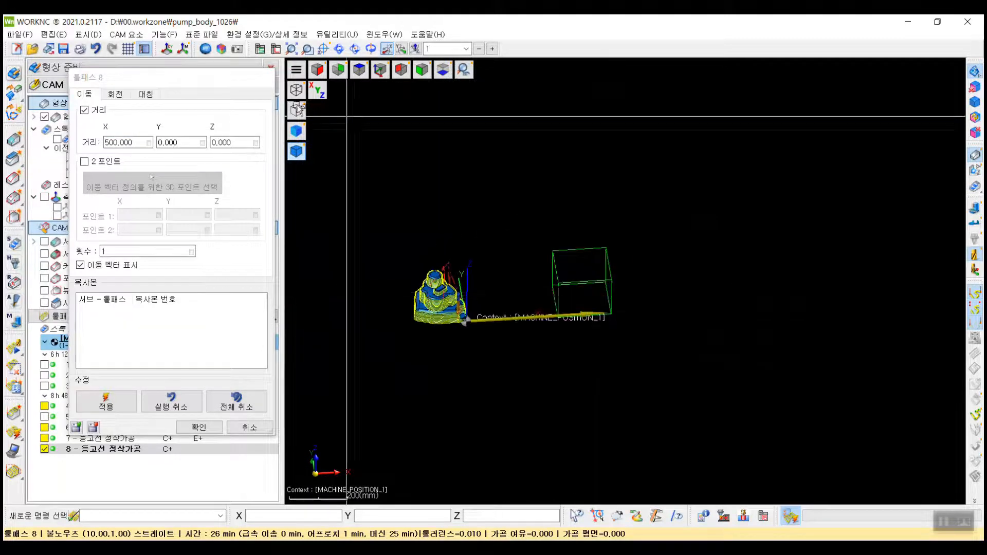
# - Set the number of repetitions to 3, apply the translation to toolpath 8 and accept the transformation
pyautogui.doubleClick(121, 250)
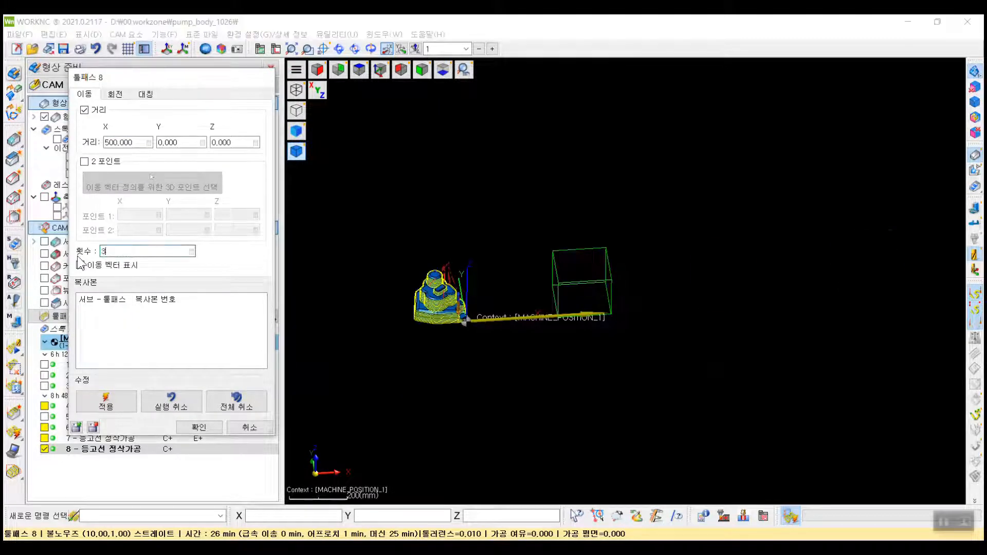
pyautogui.press('Return')
pyautogui.scroll(-2, 540, 334)
pyautogui.moveTo(543, 345); pyautogui.dragTo(625, 321, button='middle')
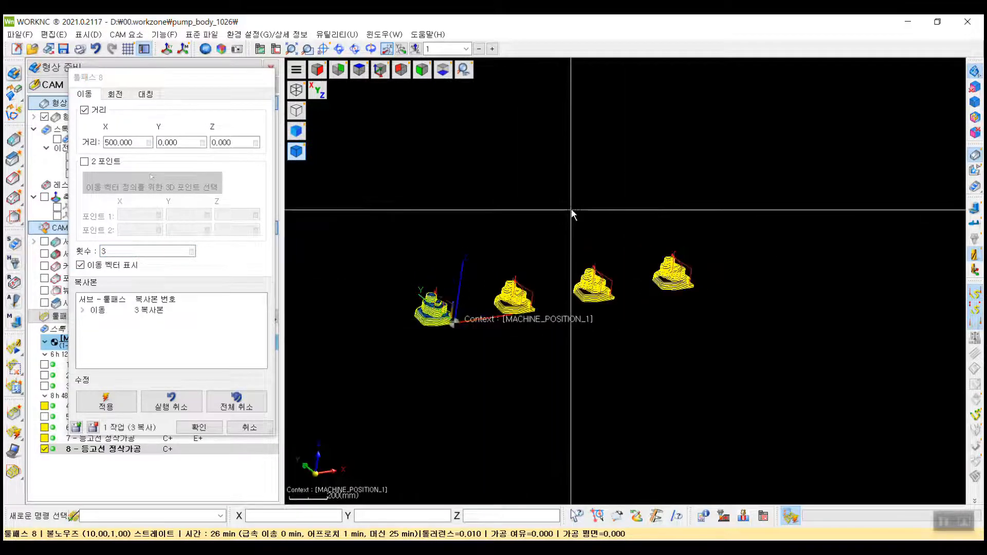
pyautogui.moveTo(576, 304); pyautogui.dragTo(618, 240, button='middle')
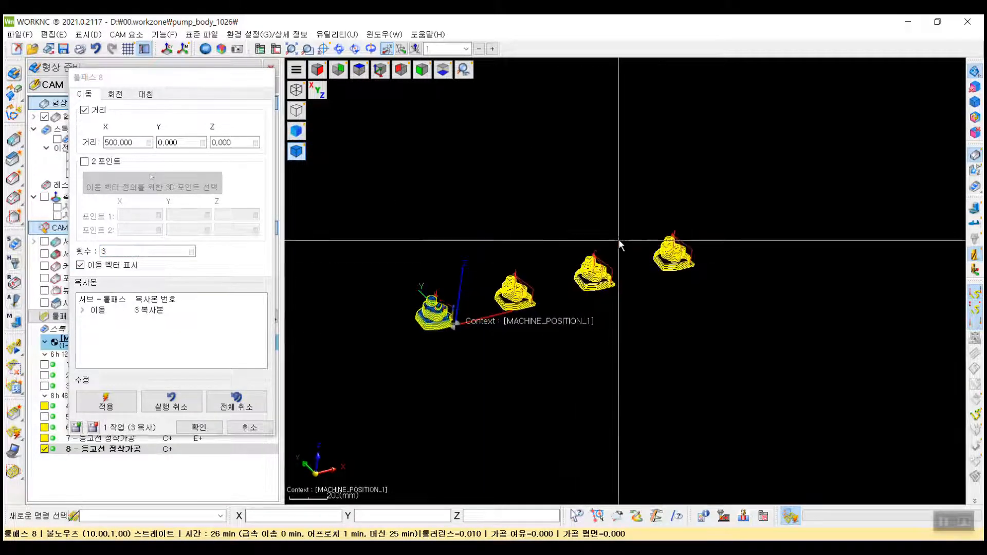
pyautogui.click(199, 427)
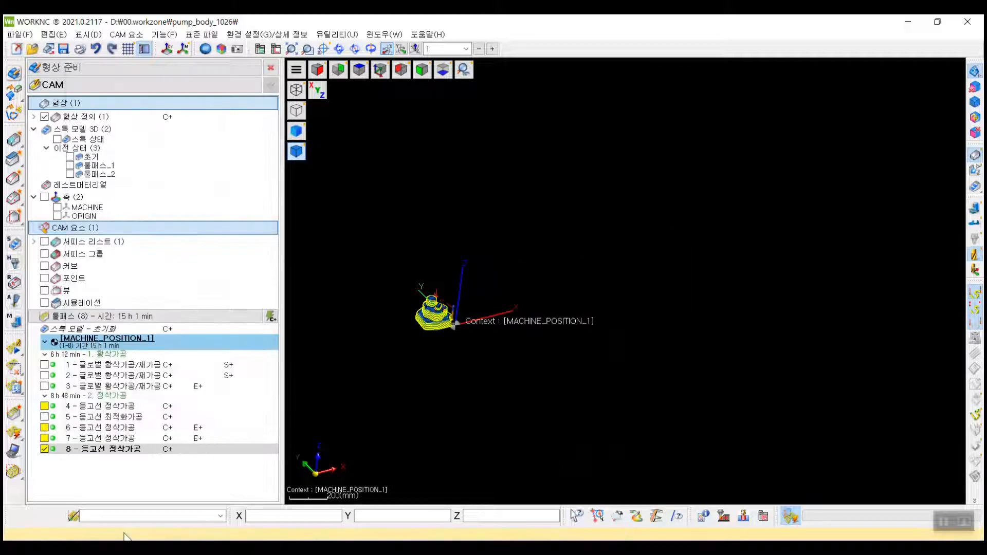
# - Display toolpath 8 and its copies 8.1, 8.2 and 8.3 to examine where each one lies along X
pyautogui.click(116, 432)
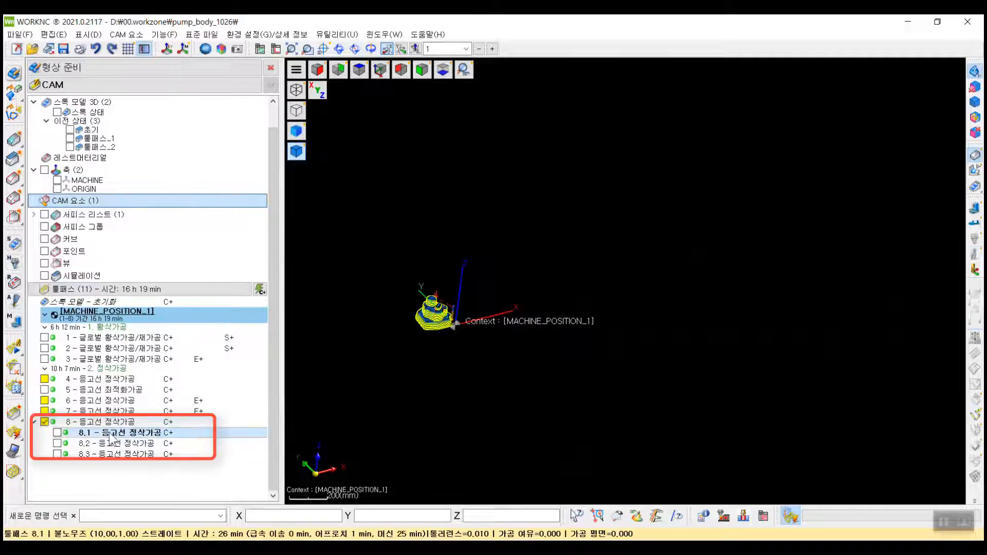
pyautogui.click(121, 453)
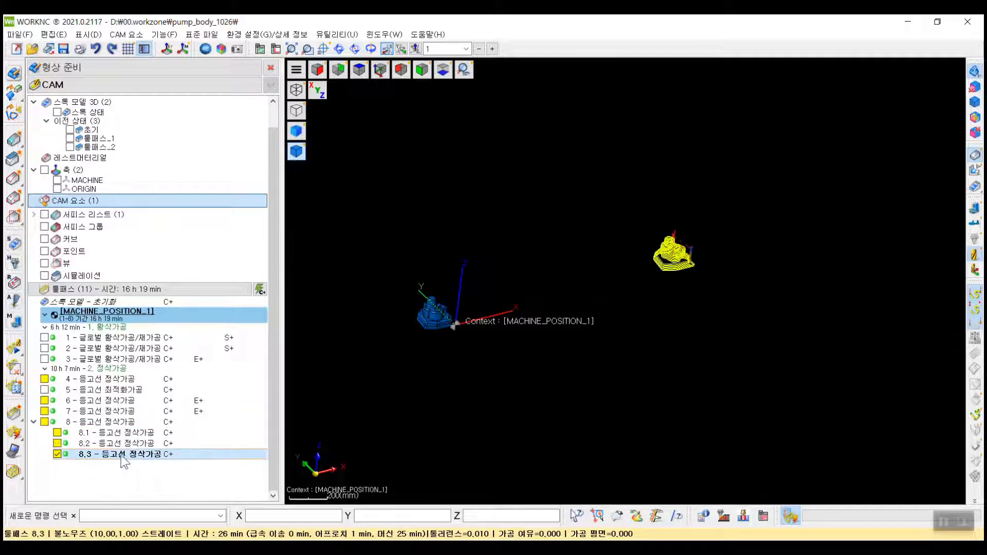
pyautogui.click(122, 422)
pyautogui.click(123, 433)
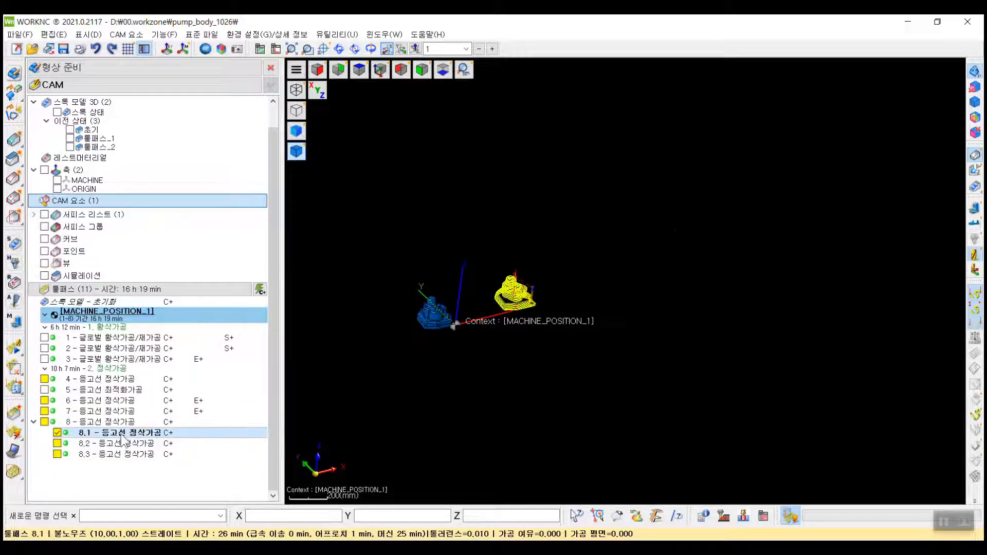
pyautogui.click(129, 443)
pyautogui.click(129, 453)
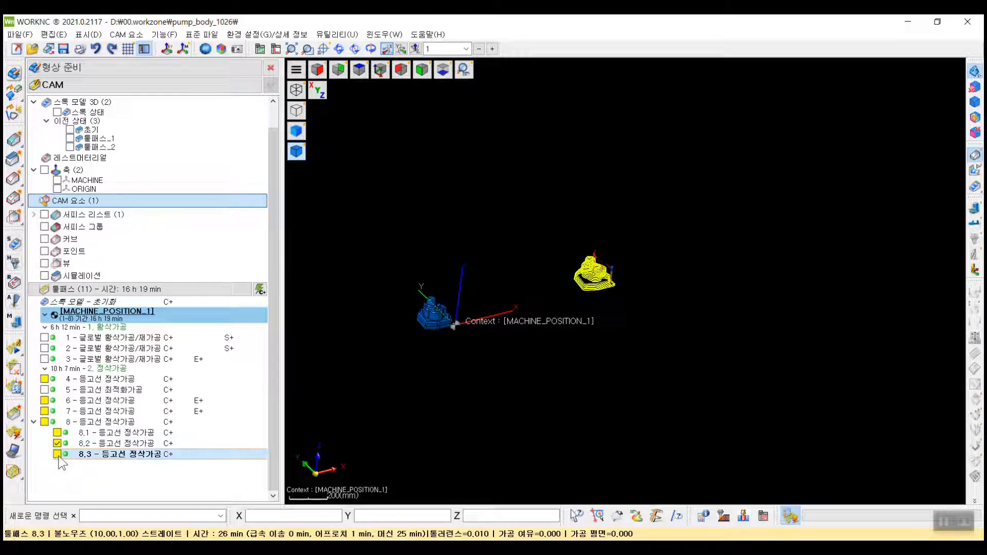
pyautogui.click(109, 452)
pyautogui.click(109, 443)
pyautogui.click(111, 434)
pyautogui.click(111, 425)
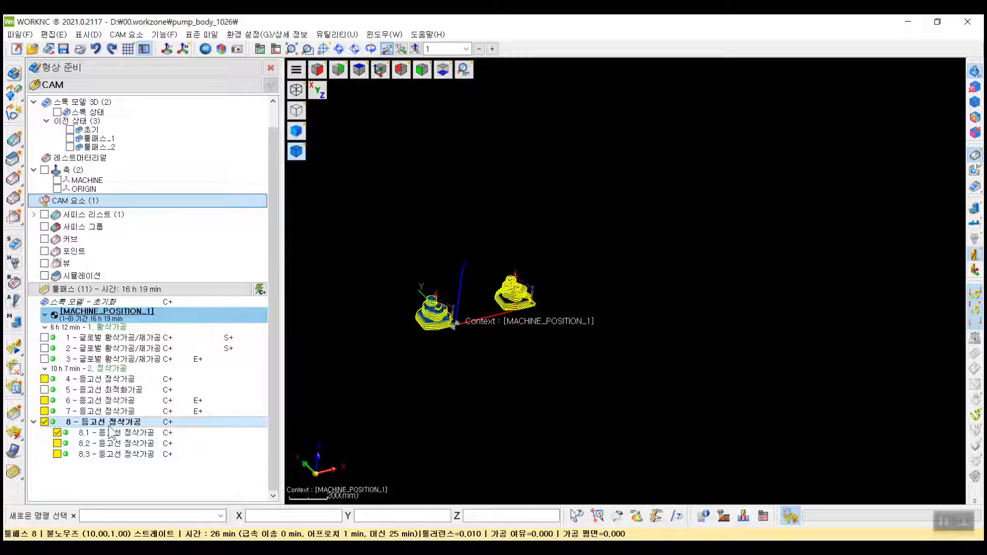
# - Display toolpath 7's grid of copies for comparison, then hide it and collapse the copies listed under toolpath 8
pyautogui.click(111, 411)
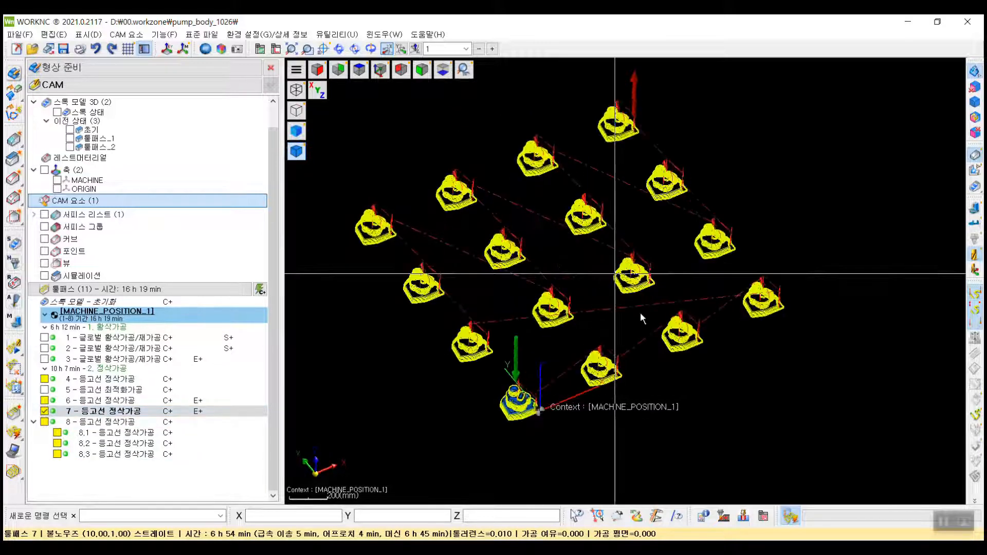
pyautogui.rightClick(121, 411)
pyautogui.moveTo(187, 229)
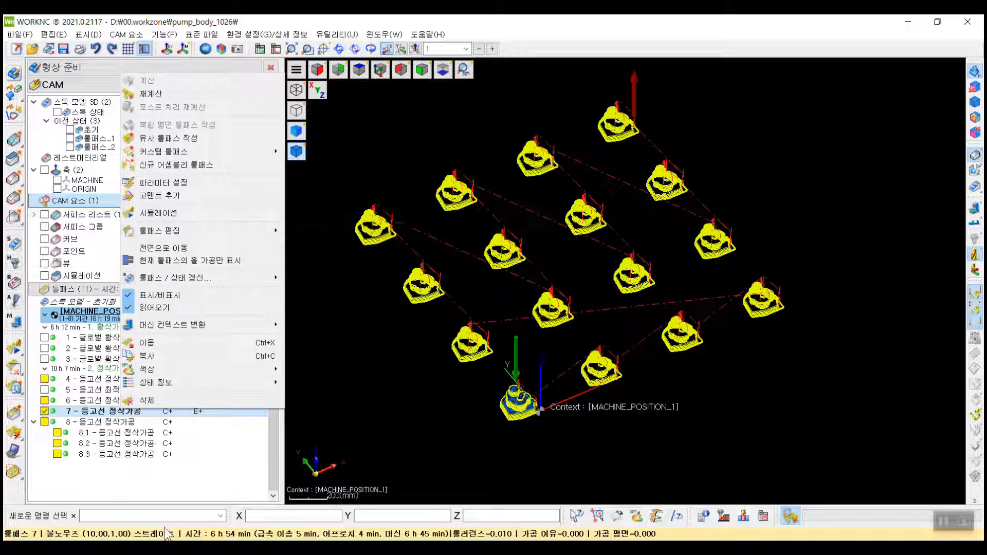
pyautogui.click(156, 483)
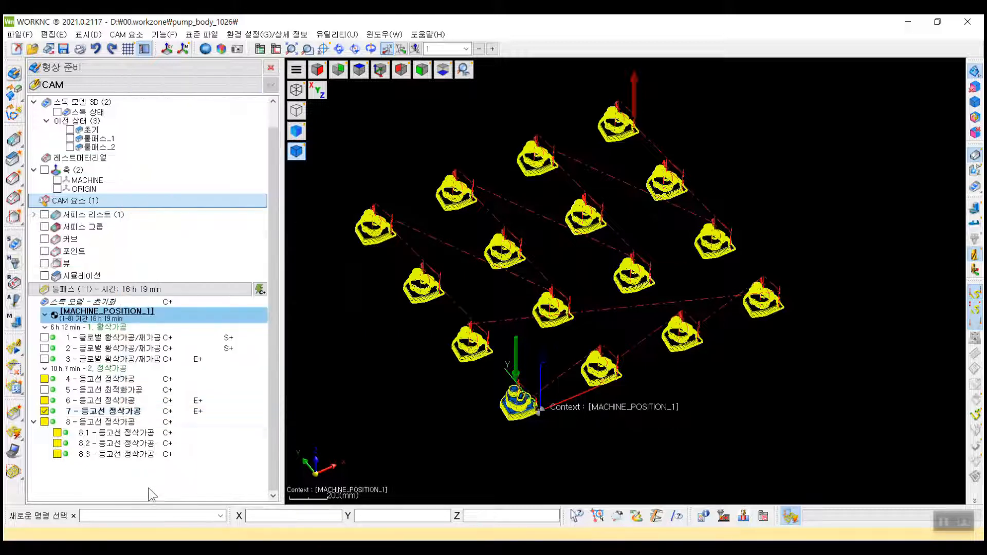
pyautogui.click(45, 411)
pyautogui.click(33, 421)
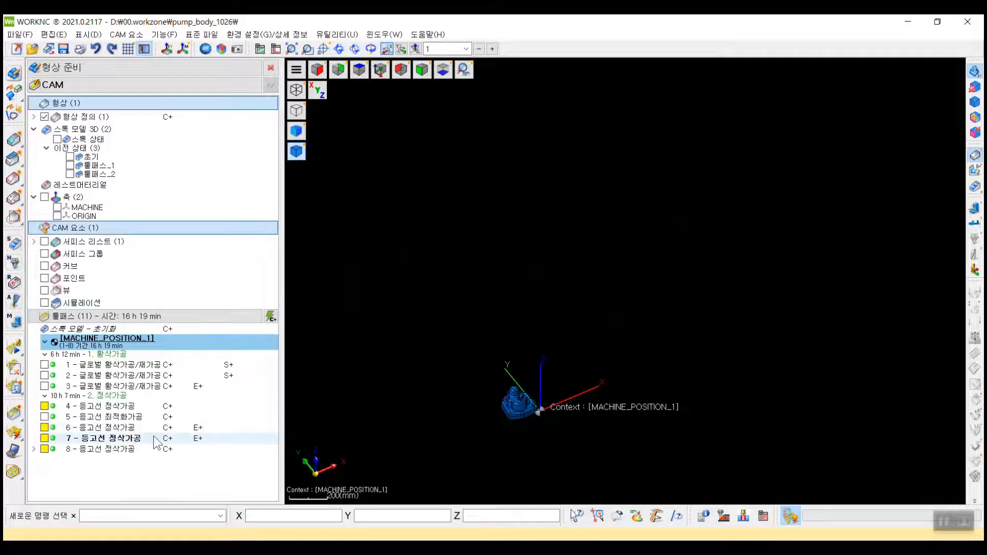
# - Display the single toolpath 7 on the pump body and examine the tool at points on its contour passes
pyautogui.moveTo(136, 434)
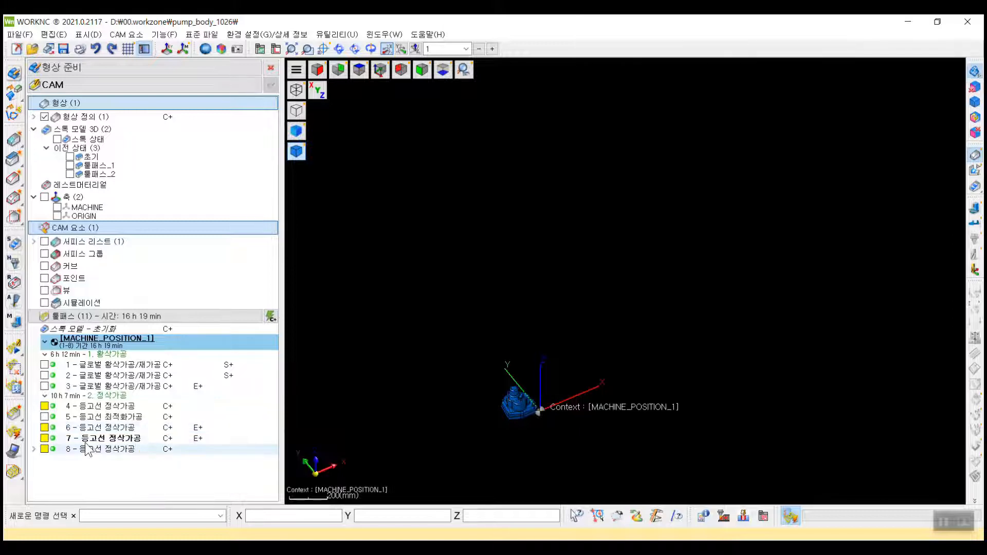
pyautogui.click(44, 438)
pyautogui.moveTo(603, 336); pyautogui.dragTo(592, 289, button='middle')
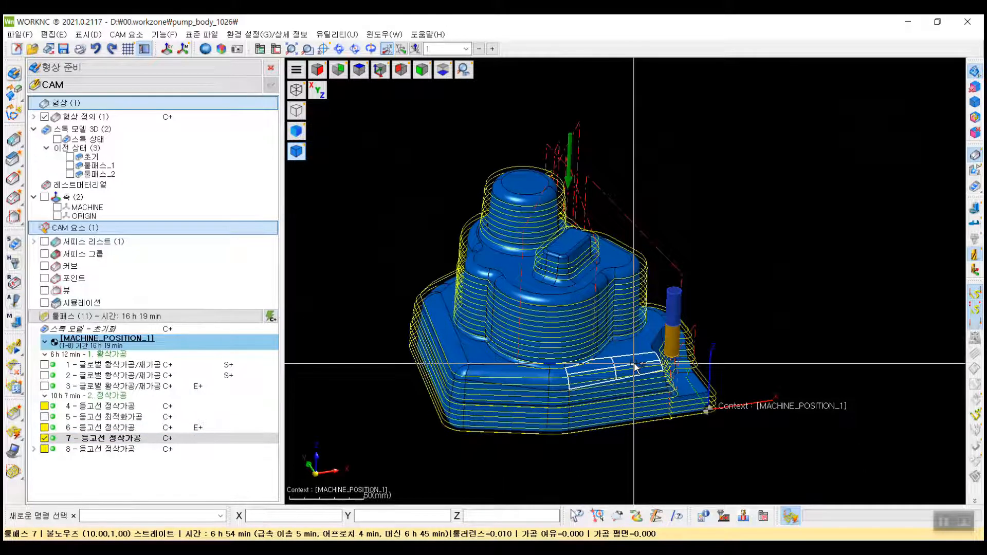
pyautogui.moveTo(618, 357); pyautogui.dragTo(649, 332, button='middle')
pyautogui.scroll(2, 691, 312)
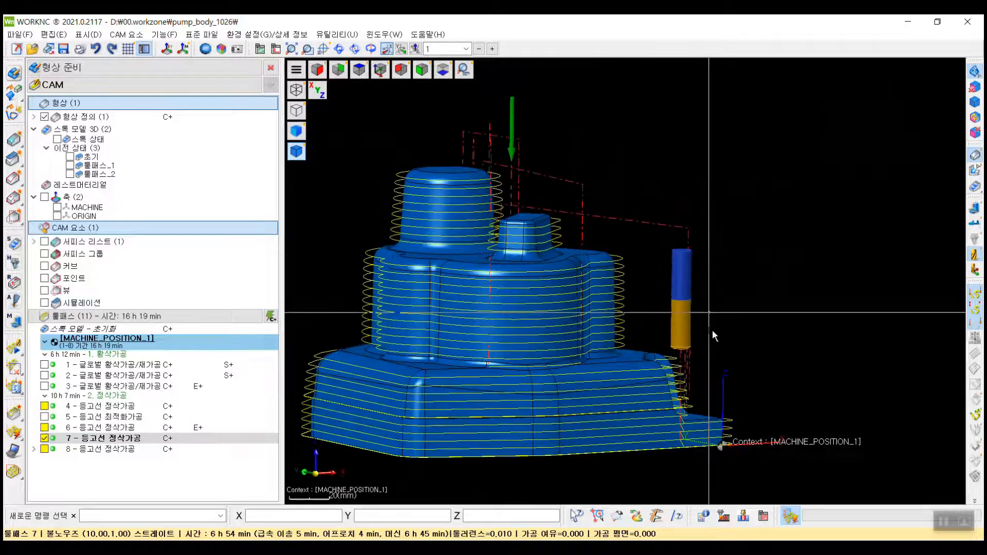
pyautogui.scroll(-2, 716, 307)
pyautogui.click(628, 333)
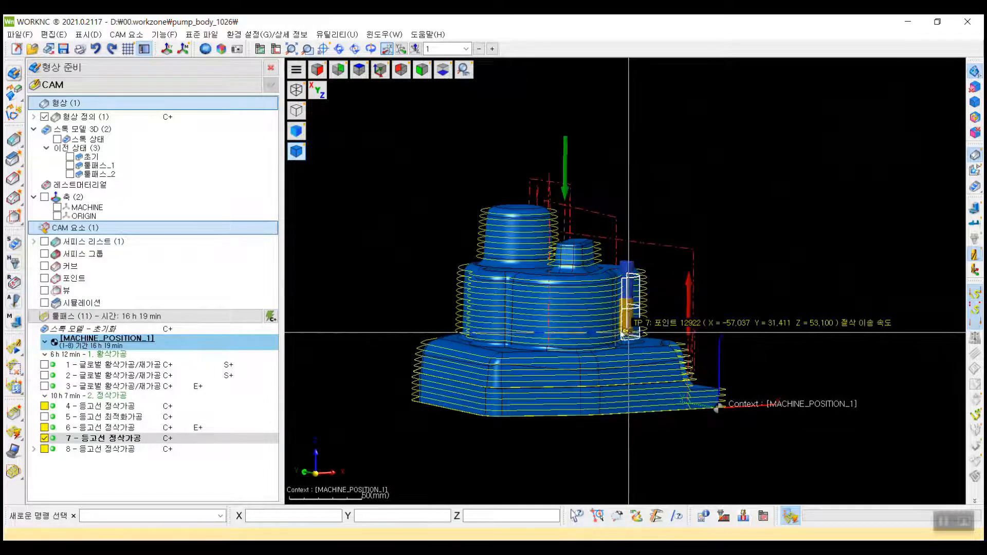
pyautogui.moveTo(628, 333); pyautogui.dragTo(549, 354, button='middle')
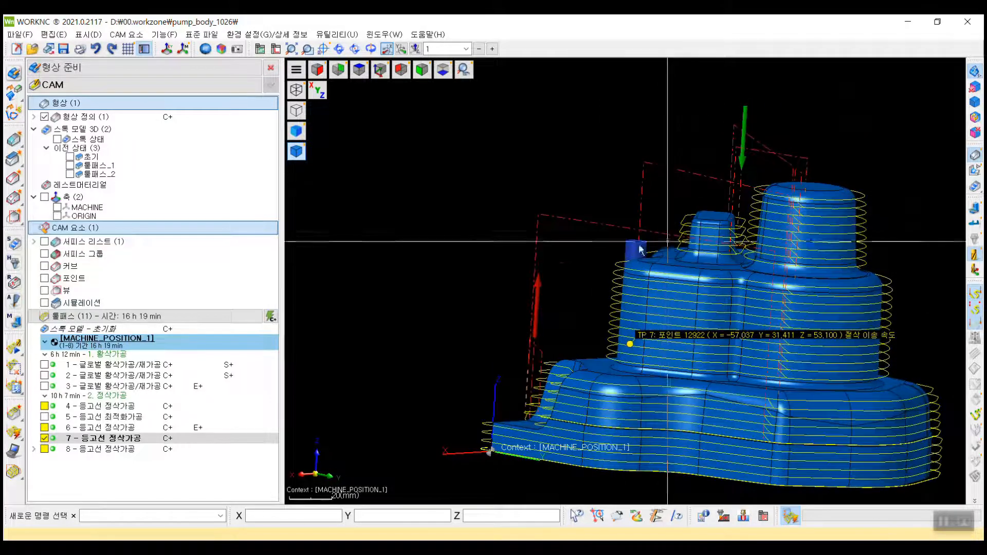
pyautogui.moveTo(600, 342); pyautogui.dragTo(637, 319, button='middle')
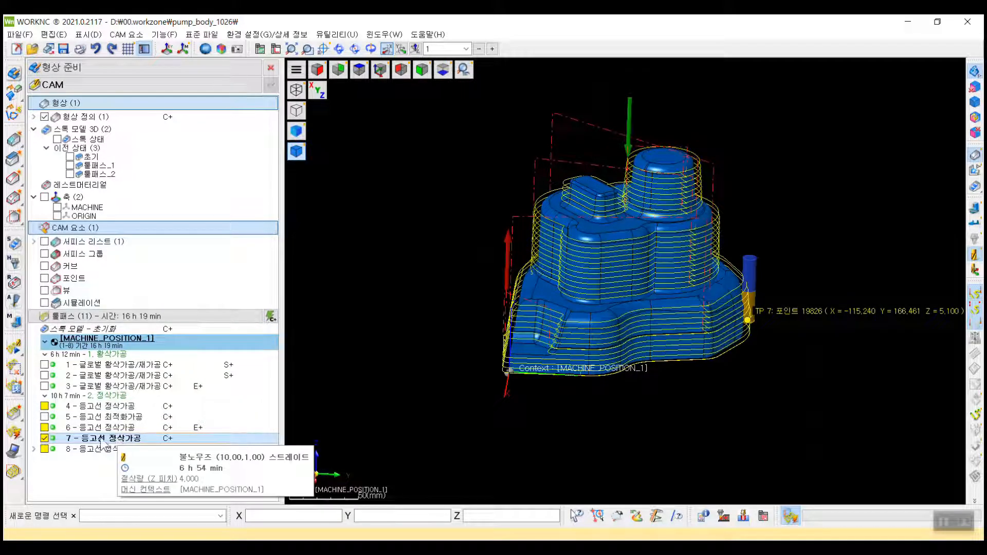
# - Open toolpath 7's holder collision check parameters and browse the library's holder profiles from 06B-T9_Mirror to 32Ball without choosing one
pyautogui.click(20, 265)
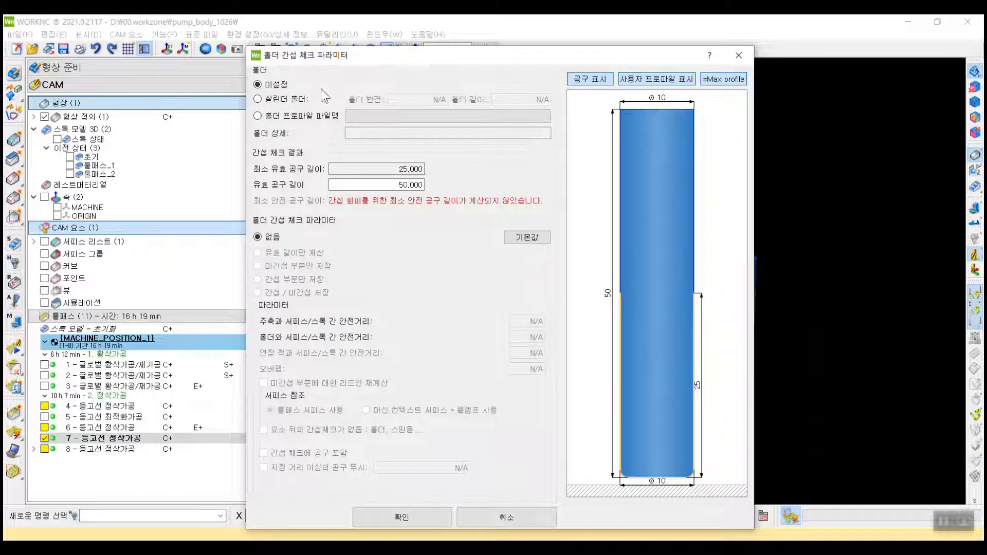
pyautogui.click(324, 116)
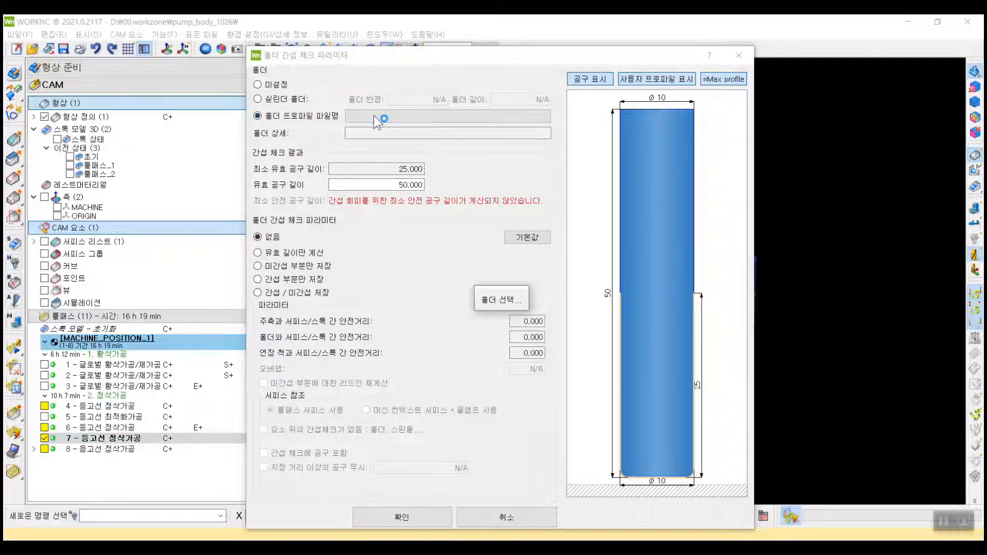
pyautogui.click(376, 118)
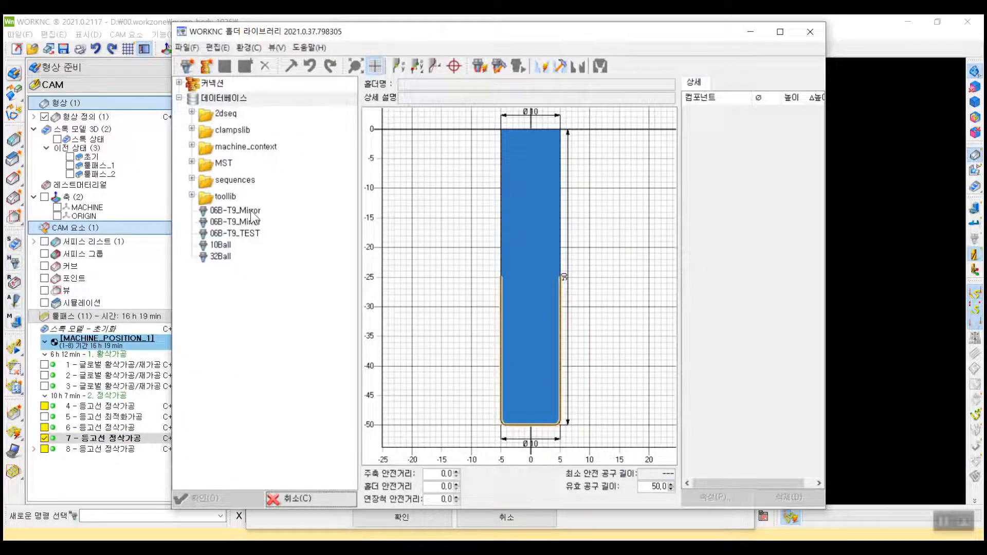
pyautogui.click(251, 212)
pyautogui.click(247, 222)
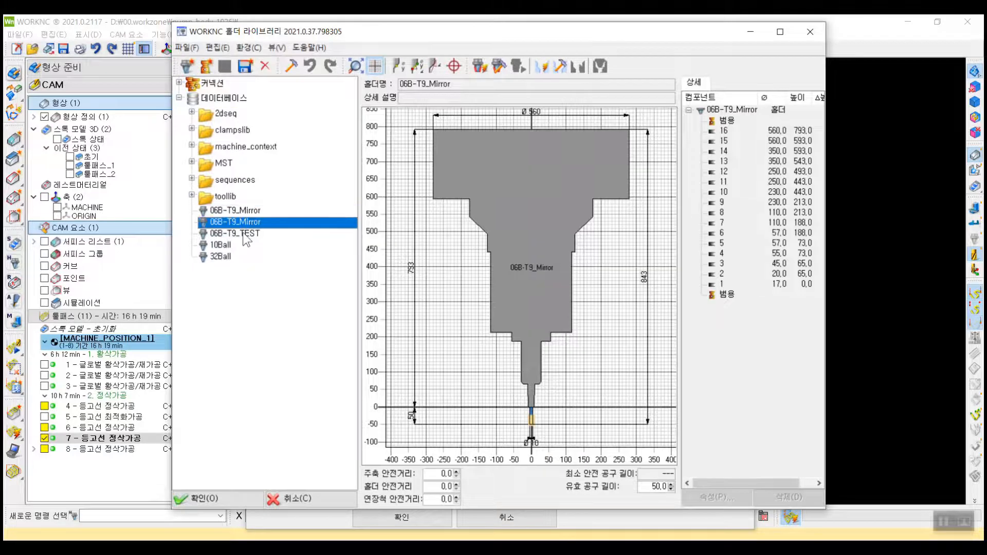
pyautogui.click(229, 234)
pyautogui.click(224, 246)
pyautogui.click(224, 257)
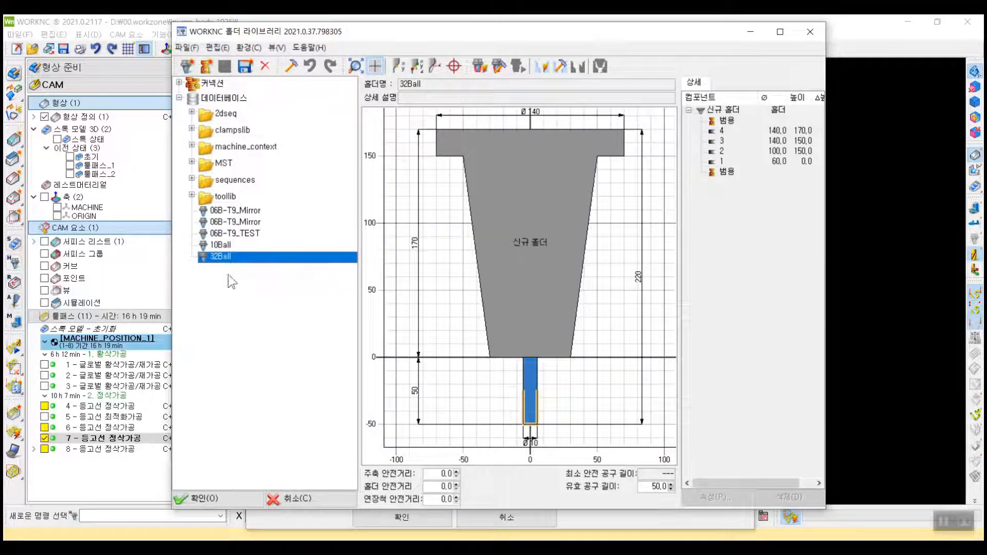
pyautogui.click(310, 499)
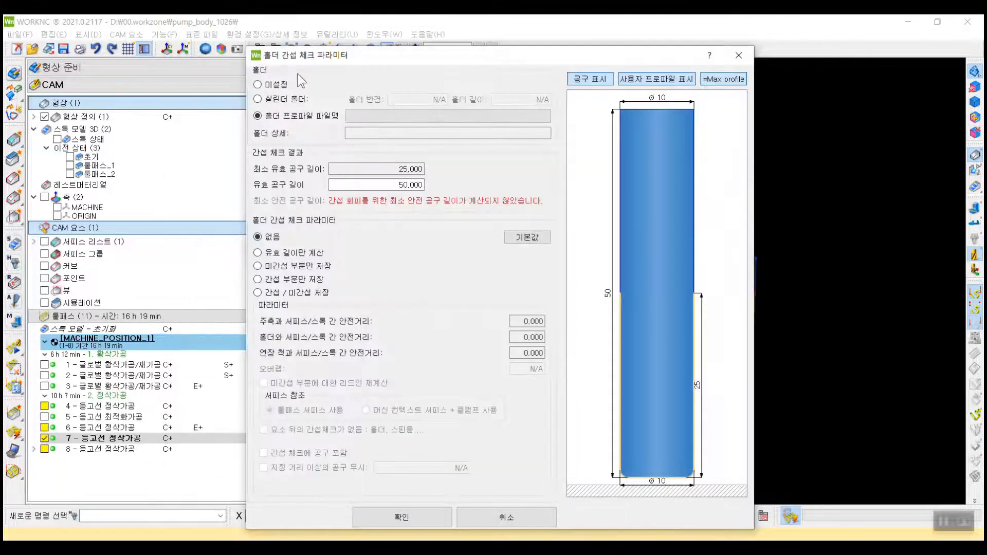
# - Use a cylindrical holder for the collision check and set its radius to 20
pyautogui.click(279, 101)
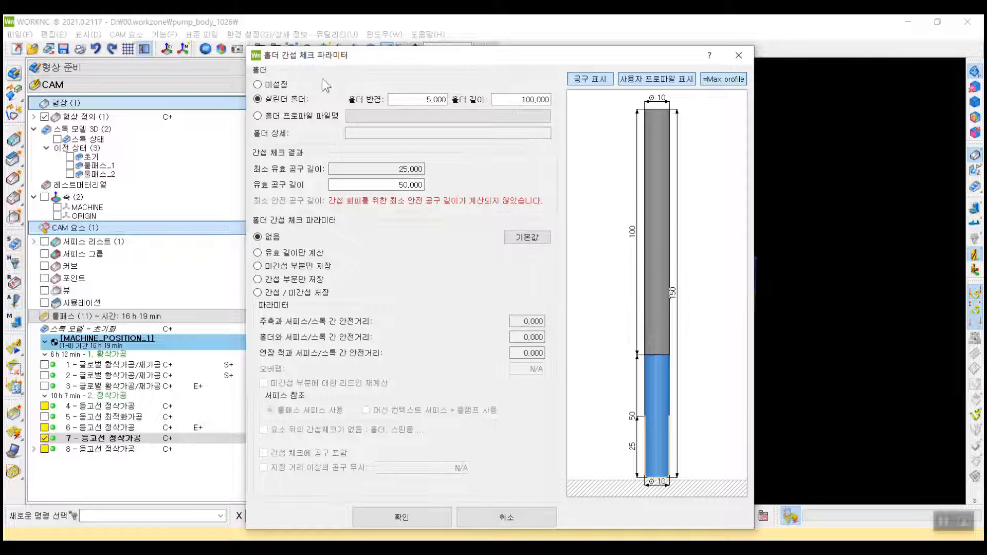
pyautogui.doubleClick(431, 99)
pyautogui.write('20')
pyautogui.press('Return')
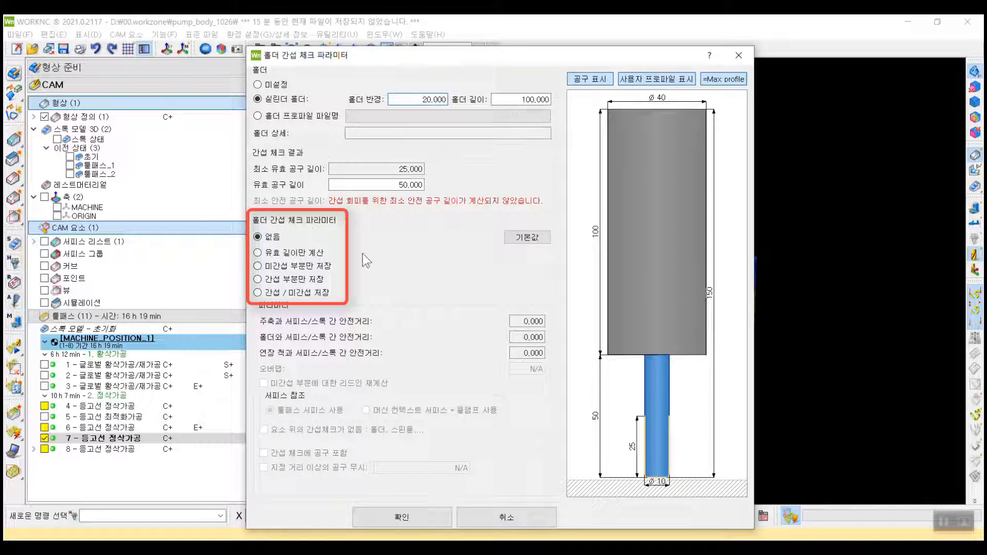
# - Set the collision check to calculate the effective length only, trying a holder safety distance of 10 before resetting it to 0
pyautogui.click(318, 255)
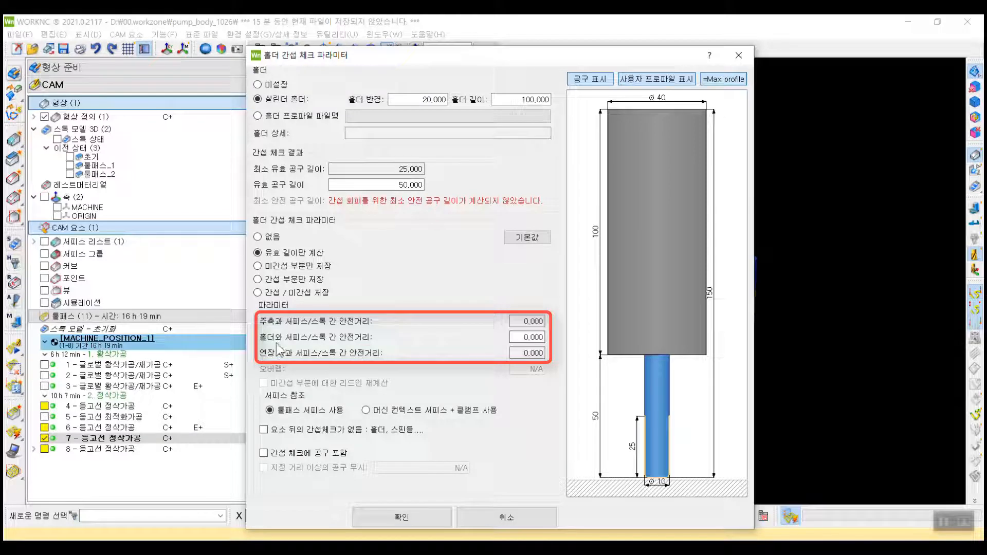
pyautogui.doubleClick(526, 337)
pyautogui.write('10')
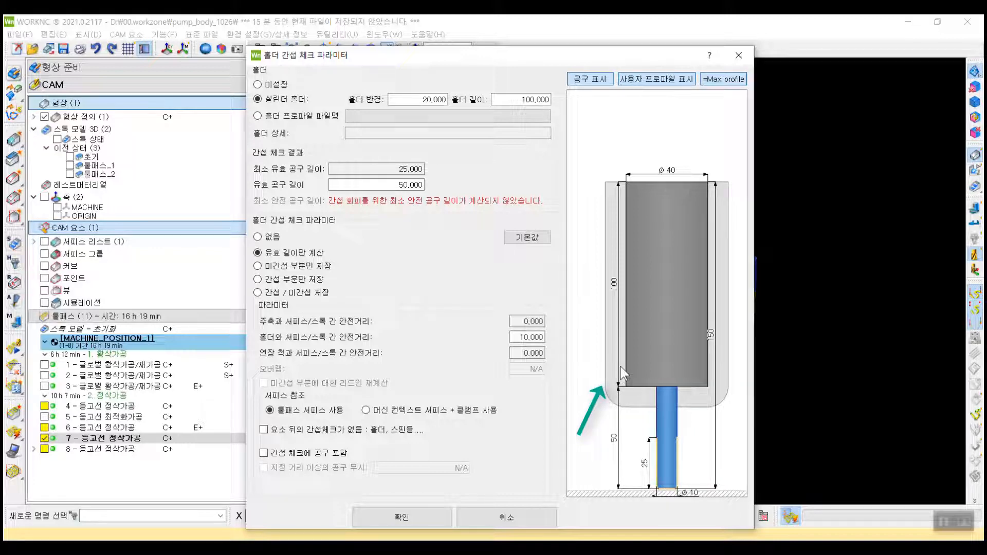
pyautogui.doubleClick(520, 338)
pyautogui.write('0')
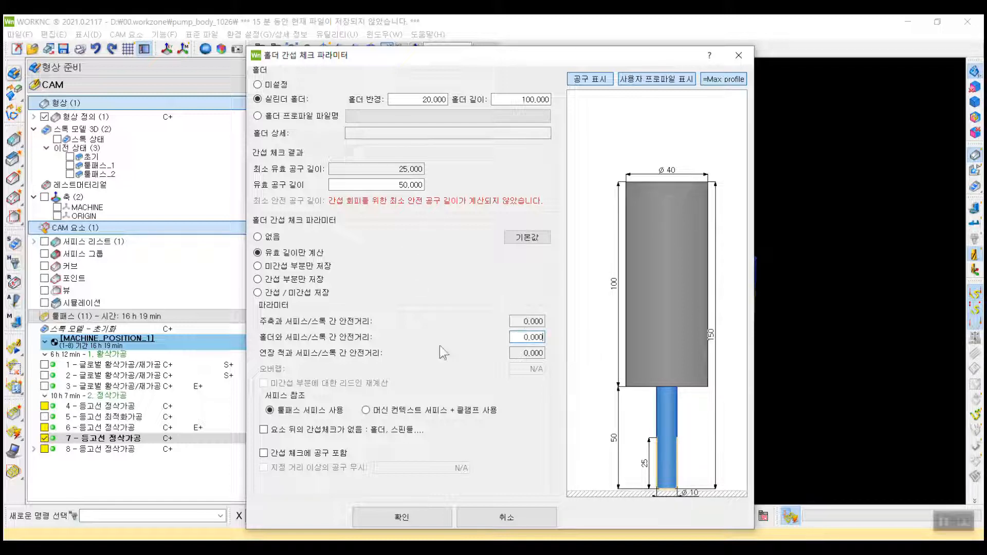
# - Run the holder collision check on toolpath 7 and close its calculation report
pyautogui.click(402, 518)
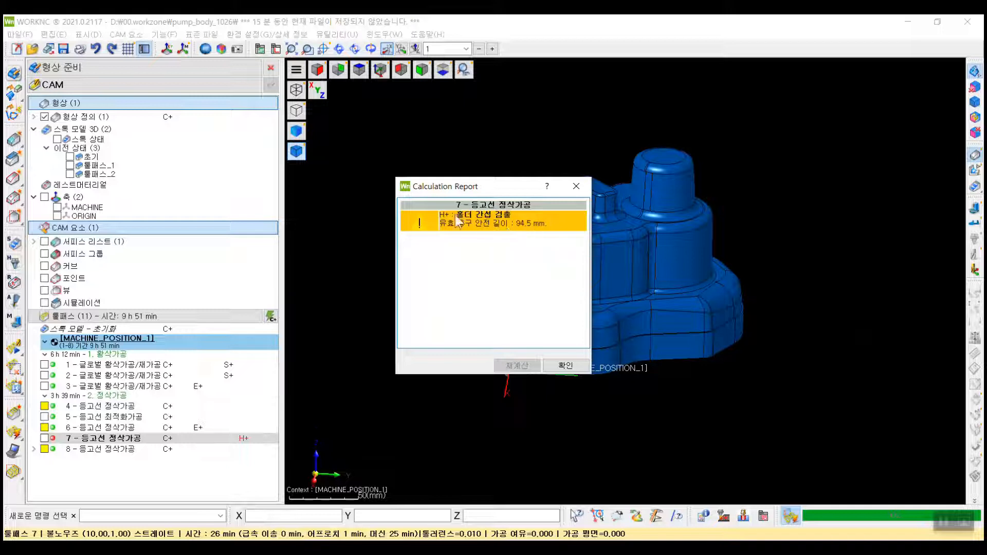
pyautogui.moveTo(501, 187); pyautogui.dragTo(424, 181)
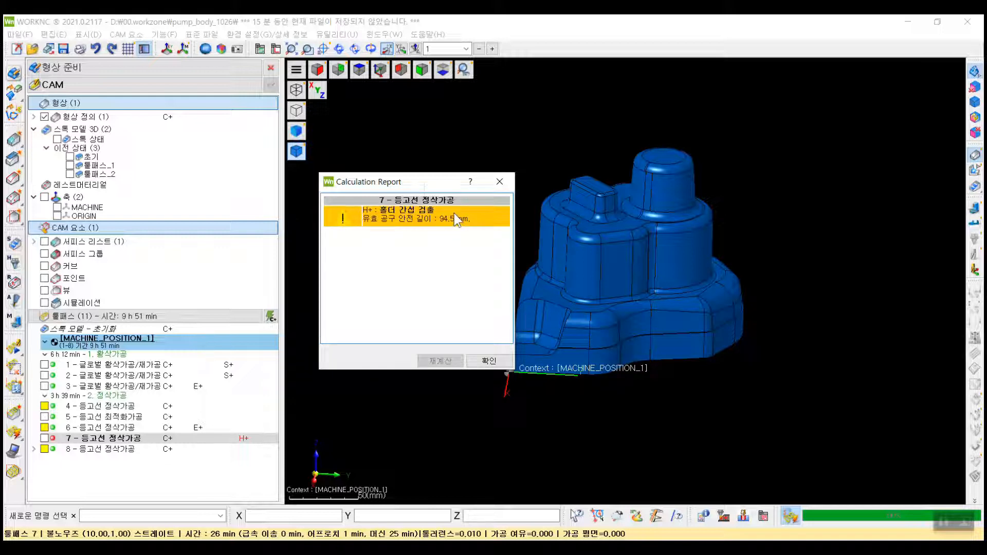
pyautogui.click(487, 361)
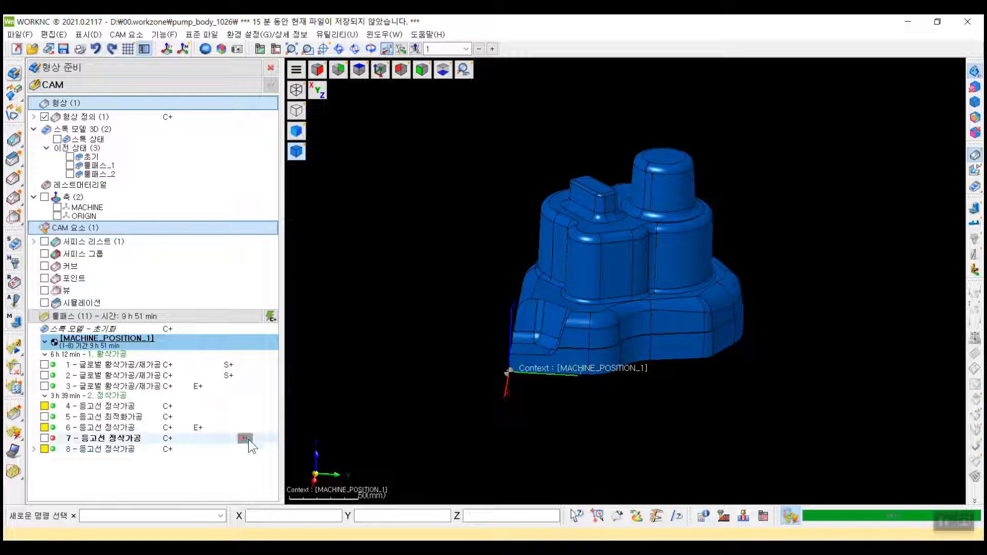
# - Display toolpath 7 on the pump body and highlight the passes where the holder collides
pyautogui.click(45, 438)
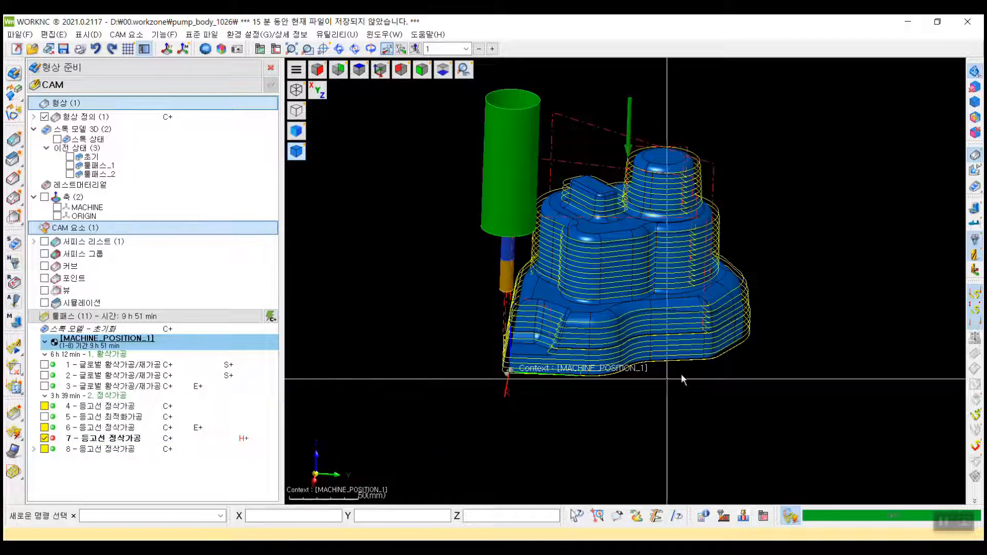
pyautogui.moveTo(671, 348); pyautogui.dragTo(774, 408, button='middle')
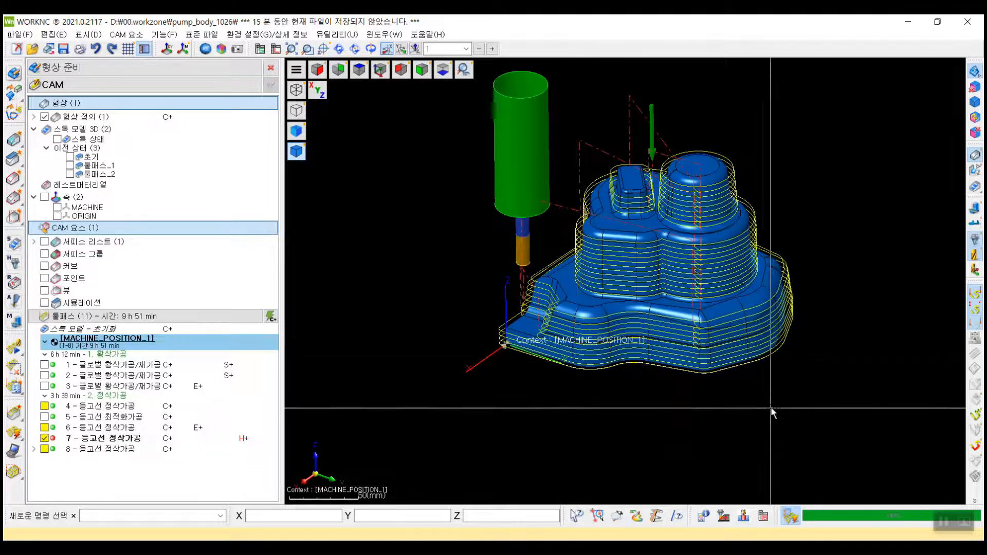
pyautogui.click(973, 448)
pyautogui.moveTo(812, 354); pyautogui.dragTo(766, 336, button='middle')
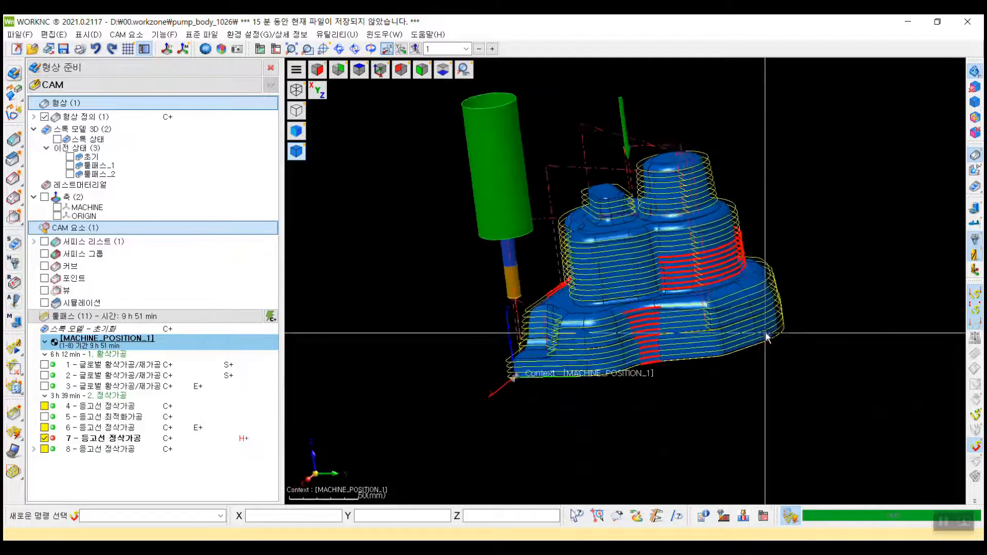
# - Examine the holder against the tall boss at a point on the highlighted passes of the middle tier
pyautogui.scroll(3, 765, 337)
pyautogui.click(712, 232)
pyautogui.moveTo(672, 234); pyautogui.dragTo(674, 174, button='middle')
pyautogui.scroll(3, 655, 178)
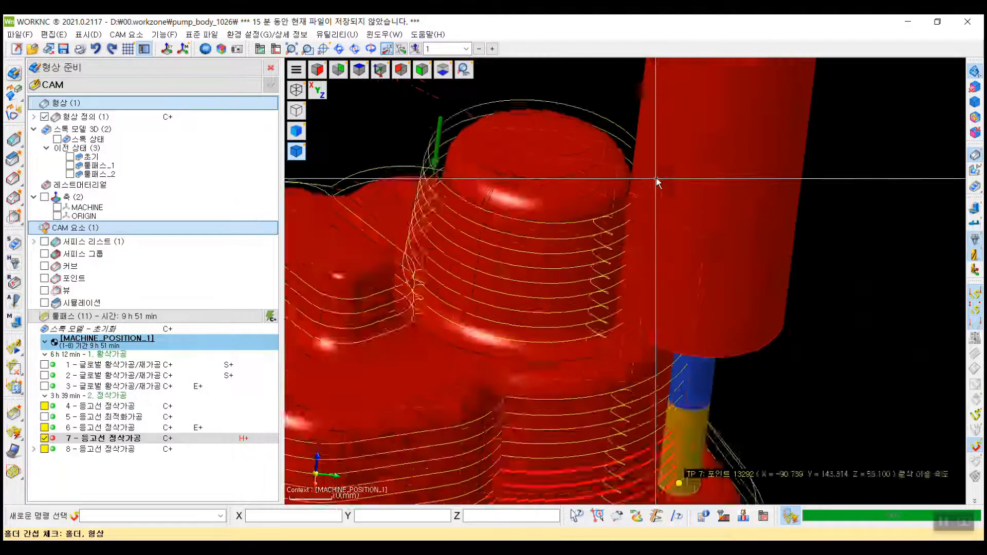
pyautogui.scroll(2, 656, 179)
pyautogui.moveTo(673, 271); pyautogui.dragTo(624, 373, button='middle')
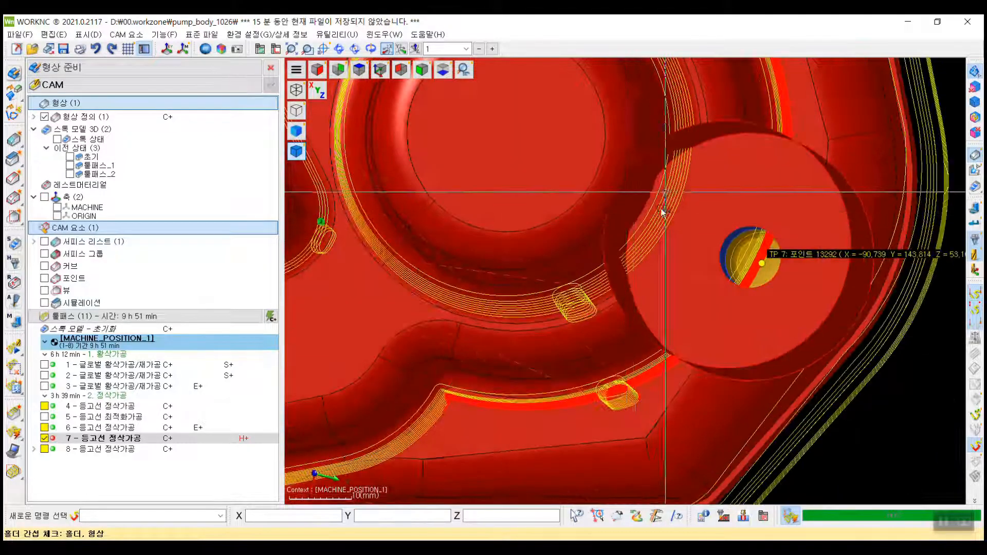
pyautogui.moveTo(662, 210); pyautogui.dragTo(645, 199, button='middle')
pyautogui.scroll(-5, 646, 197)
pyautogui.moveTo(638, 293); pyautogui.dragTo(602, 249, button='middle')
pyautogui.scroll(3, 551, 314)
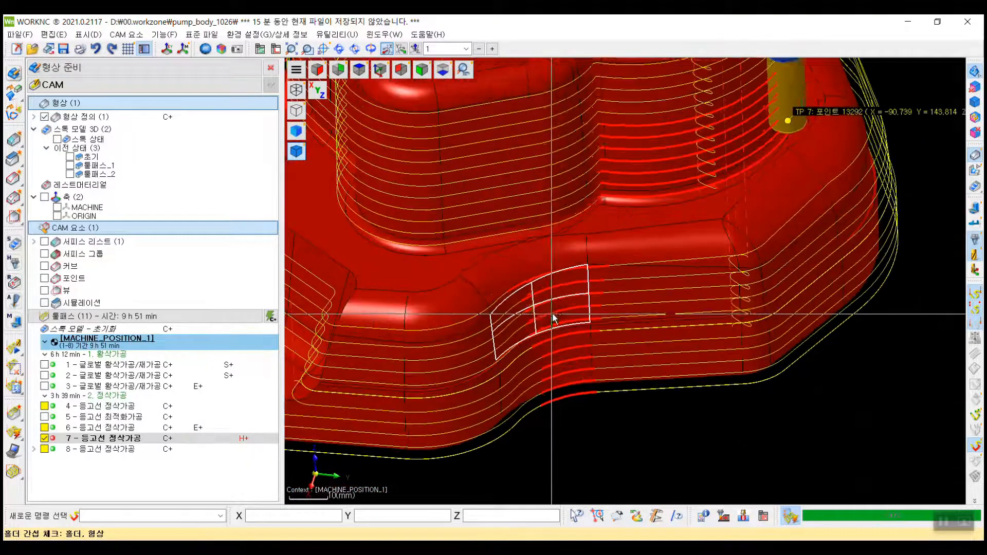
# - Examine the holder at a highlighted pass on the base's inward curve, and hide toolpath 7
pyautogui.click(552, 314)
pyautogui.scroll(-4, 552, 315)
pyautogui.moveTo(557, 330); pyautogui.dragTo(584, 209, button='middle')
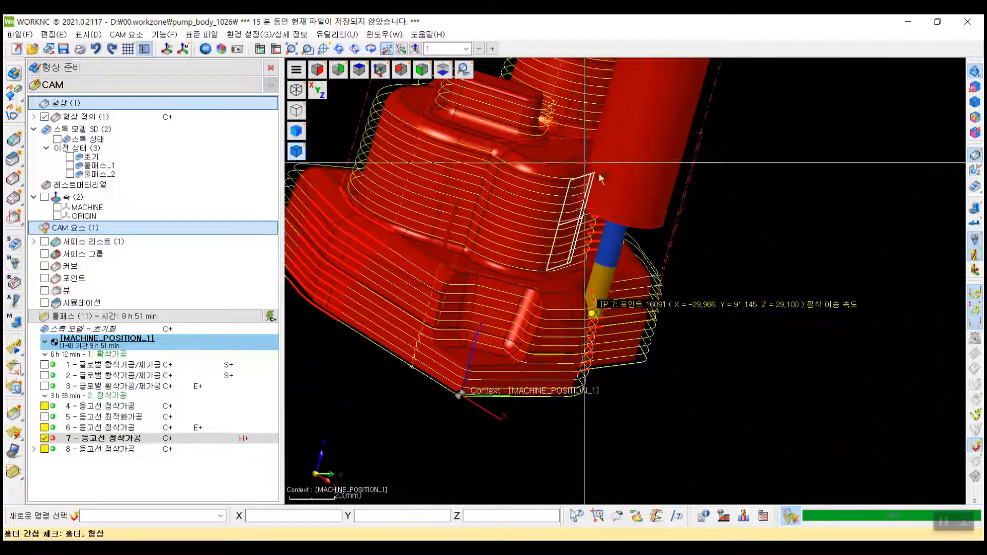
pyautogui.scroll(-3, 653, 229)
pyautogui.moveTo(651, 230)
pyautogui.mouseDown(button='middle')
pyautogui.moveTo(566, 242)
pyautogui.moveTo(651, 242)
pyautogui.mouseUp(button='middle')
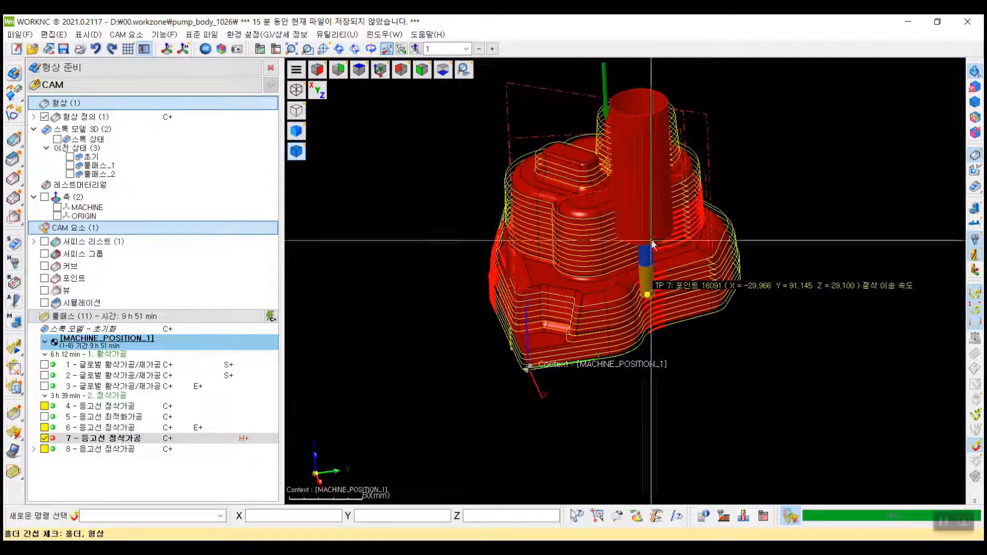
pyautogui.click(45, 438)
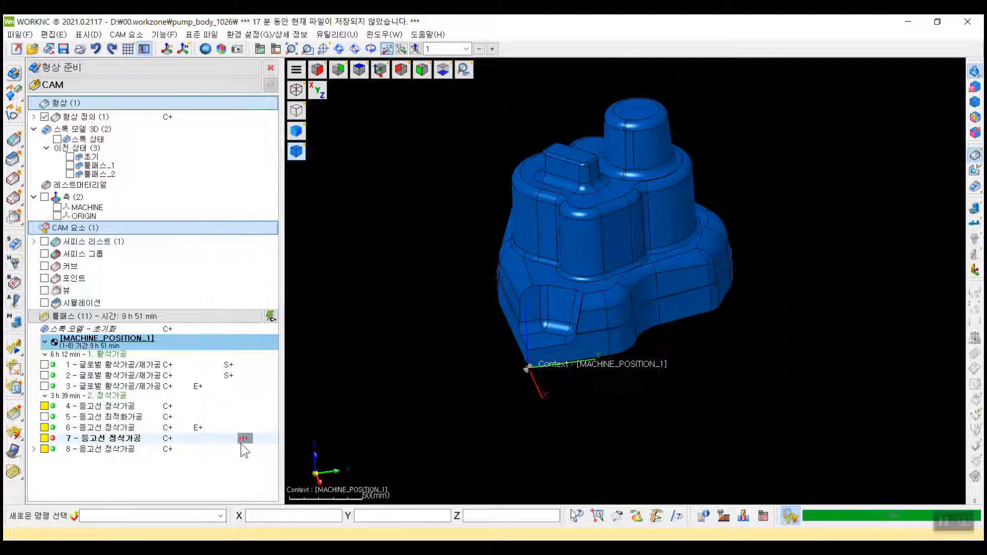
# - Reopen toolpath 7's holder collision parameters, review the minimum safe tool length and set the effective tool length to 100
pyautogui.click(244, 442)
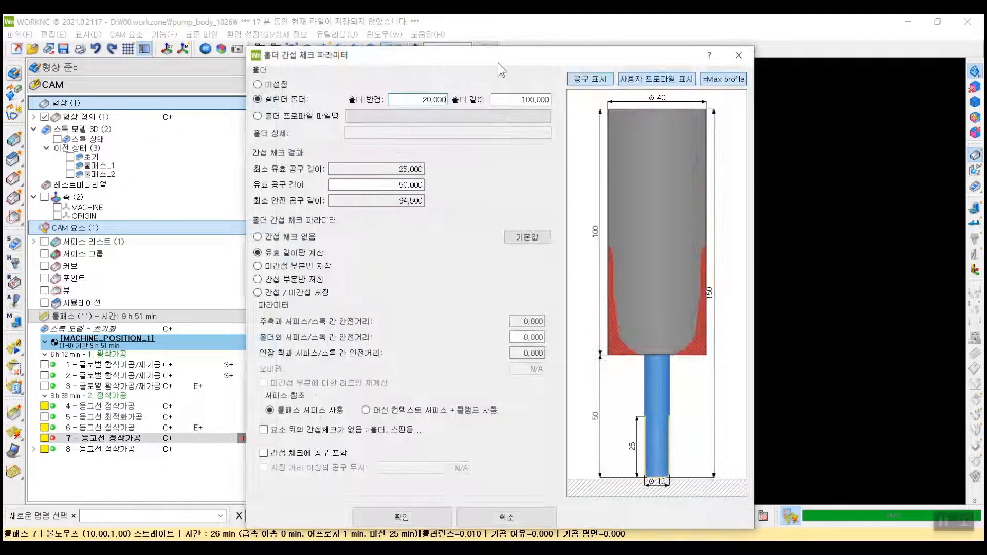
pyautogui.moveTo(496, 62); pyautogui.dragTo(491, 52)
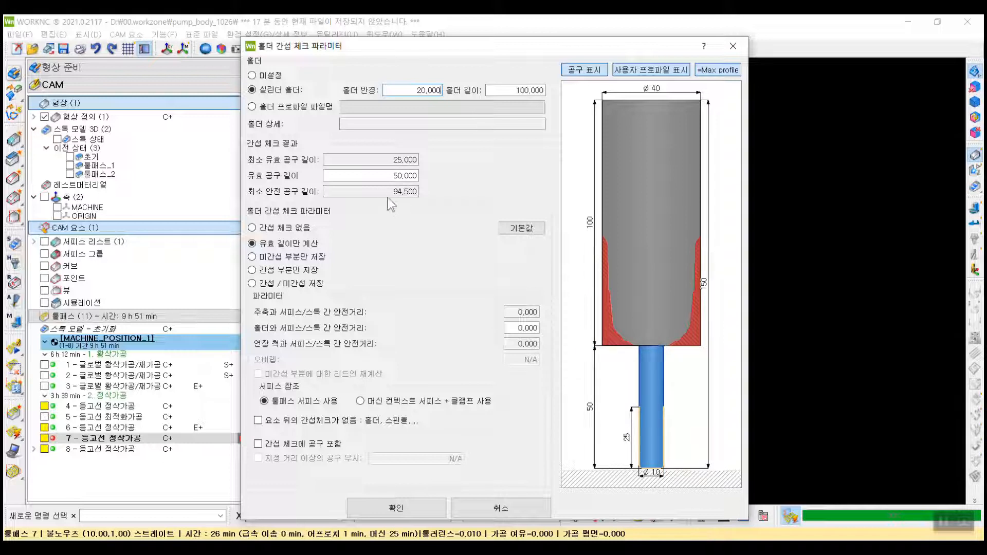
pyautogui.moveTo(390, 192); pyautogui.dragTo(433, 197)
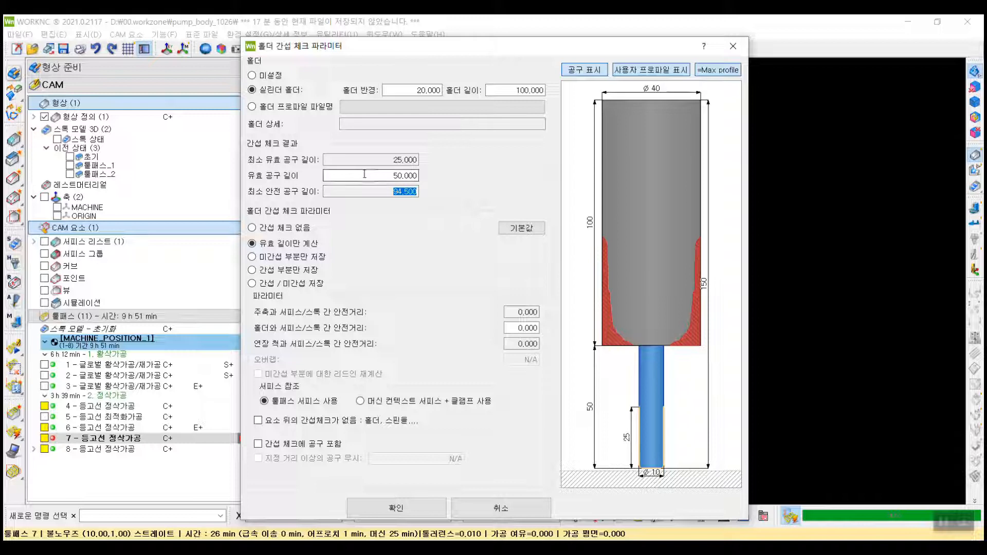
pyautogui.moveTo(391, 175); pyautogui.dragTo(424, 177)
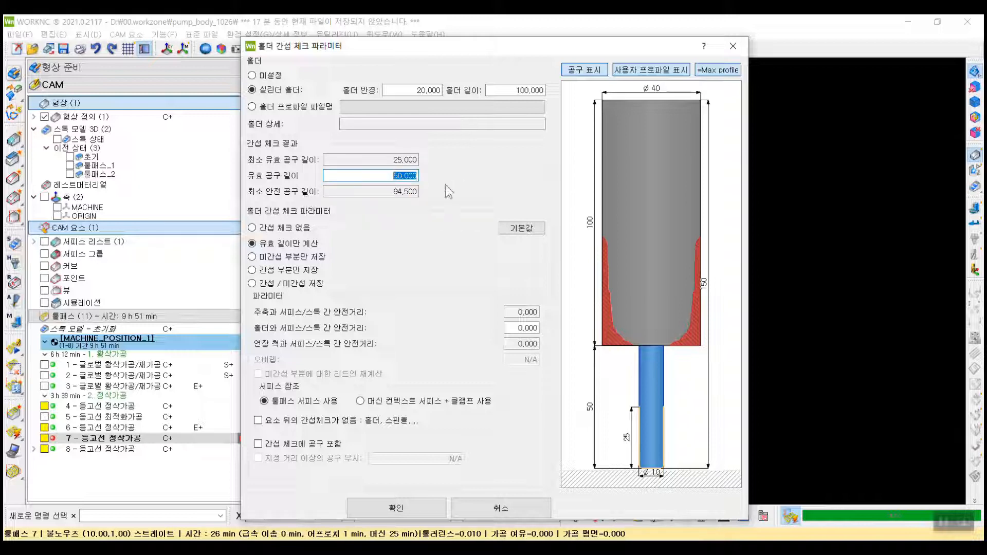
pyautogui.write('100')
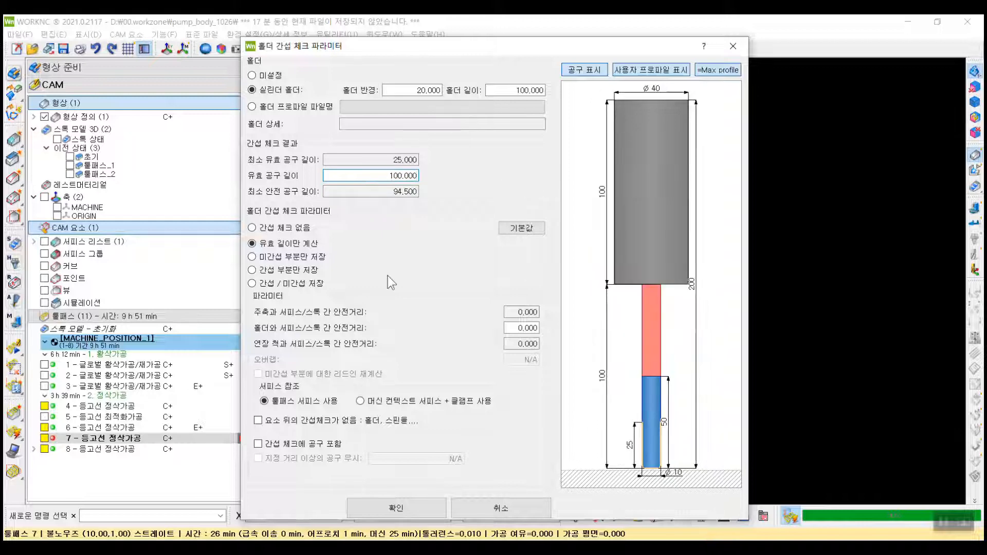
pyautogui.click(376, 514)
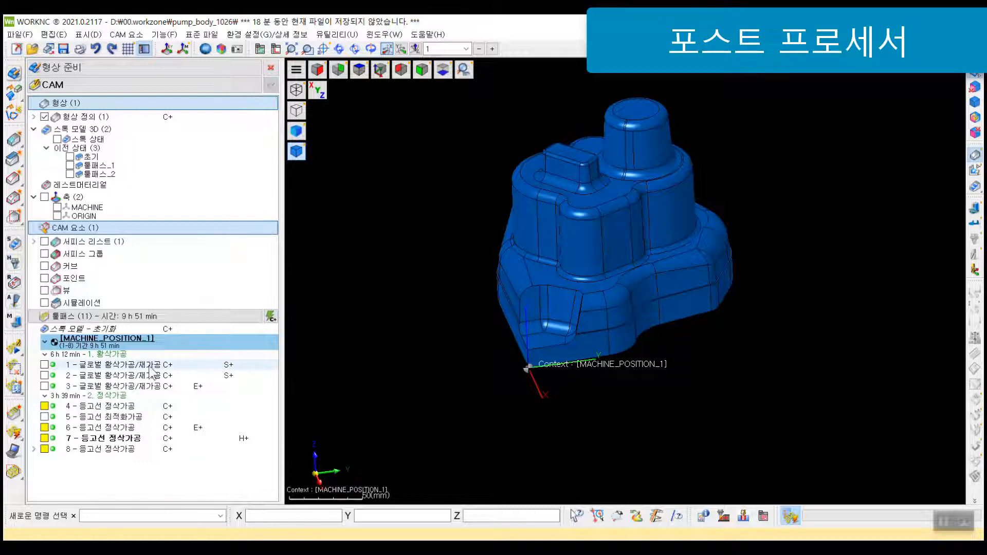
# - Select toolpaths 1 to 5 and set up their post-processing as one linked output
pyautogui.click(150, 368)
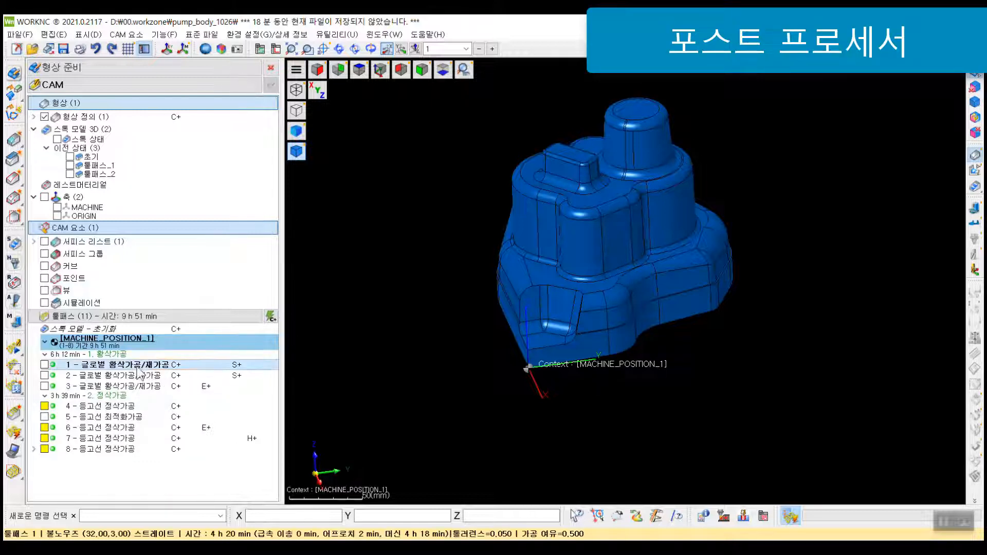
pyautogui.keyDown('shift'); pyautogui.click(126, 417); pyautogui.keyUp('shift')
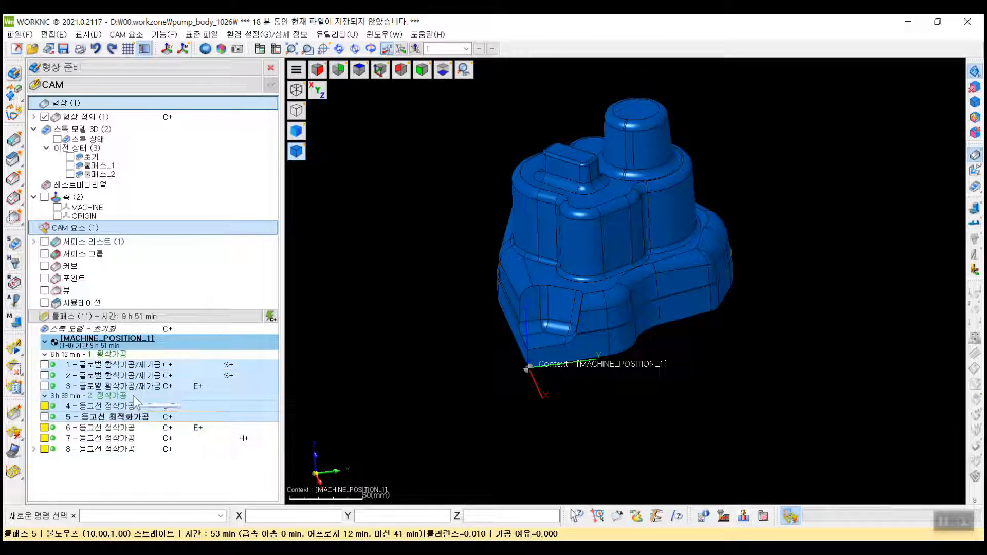
pyautogui.click(13, 453)
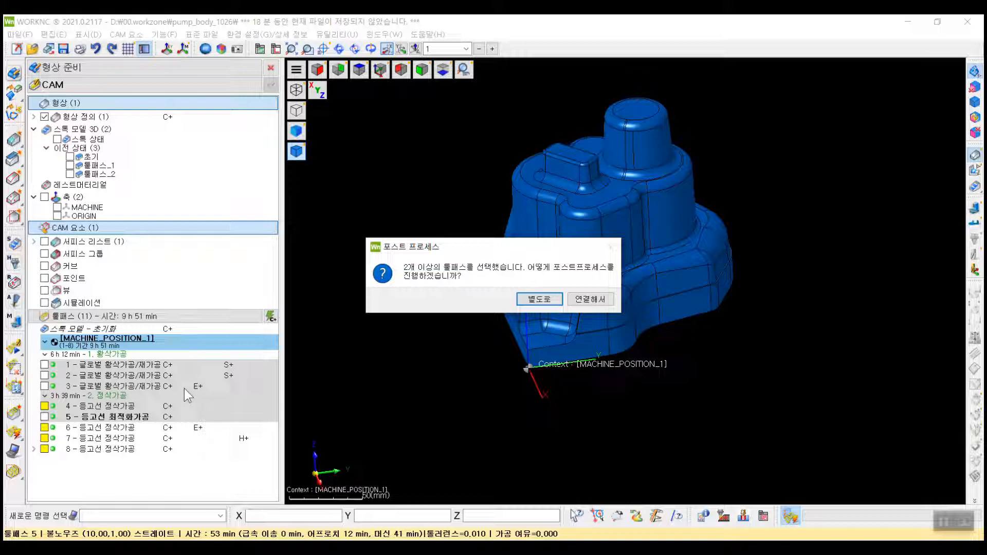
pyautogui.click(579, 305)
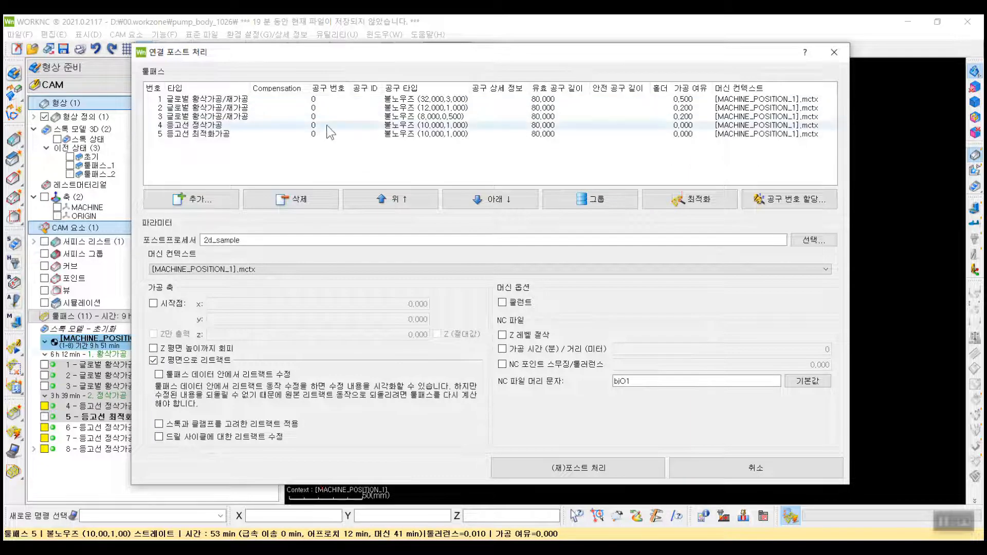
# - Assign tool numbers automatically by tool shape, starting from 1 and considering tool length and tool holder
pyautogui.doubleClick(318, 100)
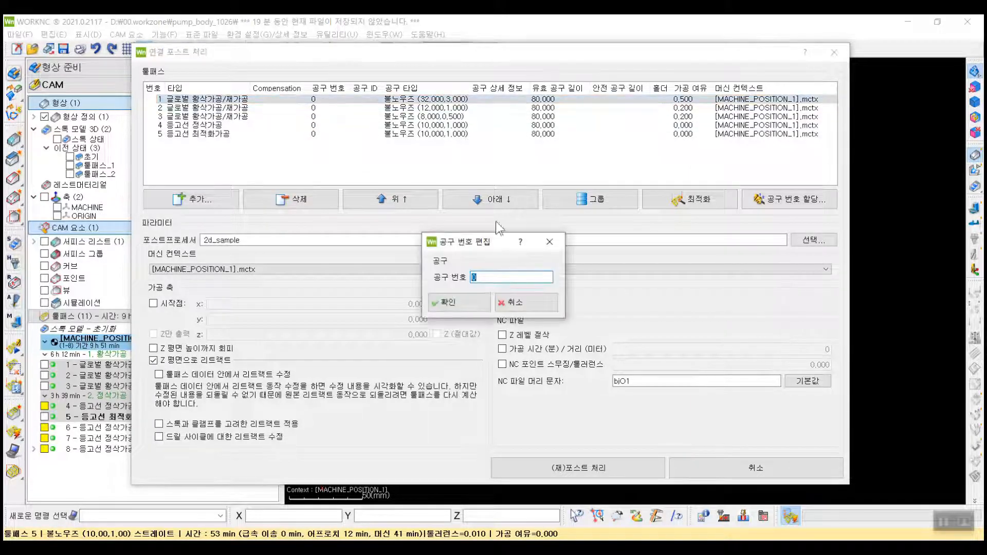
pyautogui.click(483, 307)
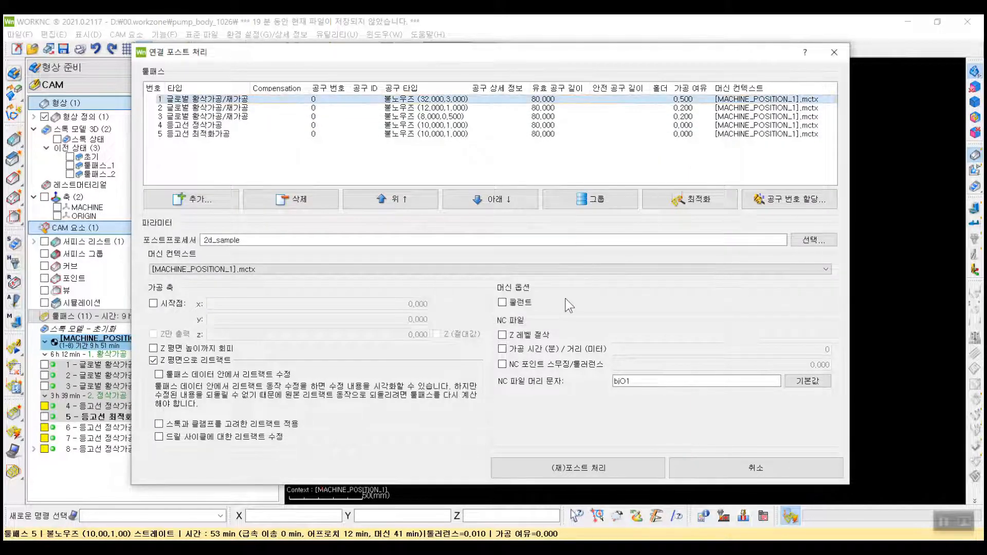
pyautogui.click(810, 202)
pyautogui.click(613, 266)
pyautogui.click(611, 277)
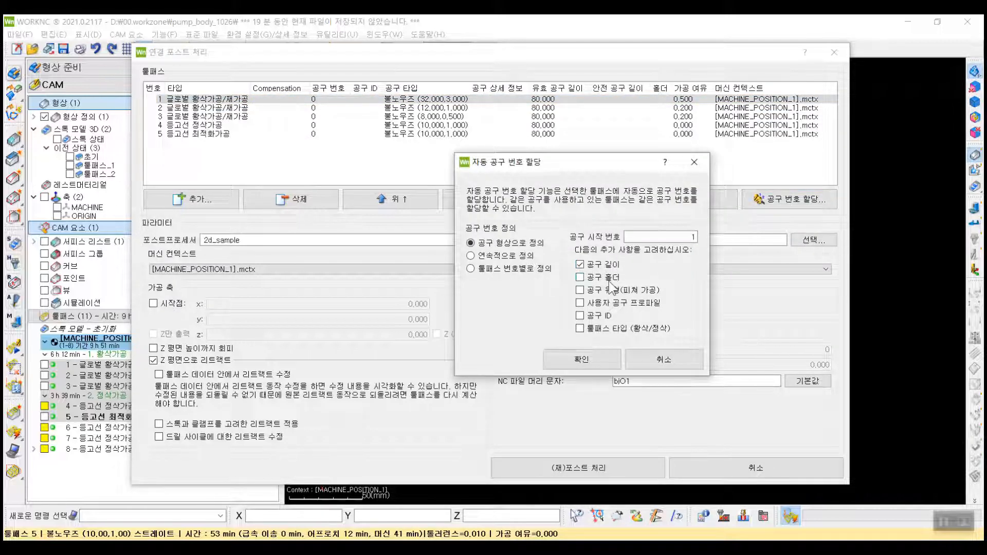
pyautogui.doubleClick(691, 237)
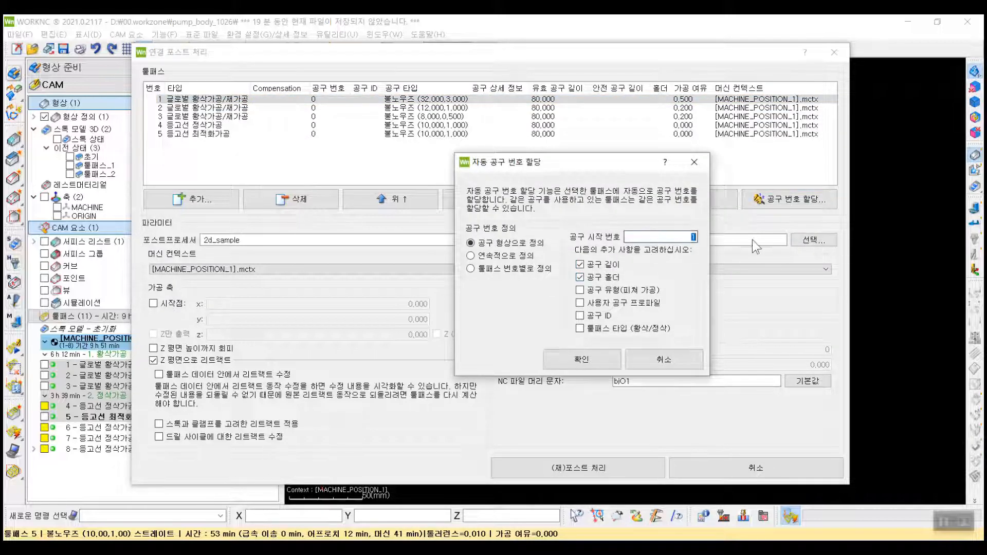
pyautogui.click(600, 362)
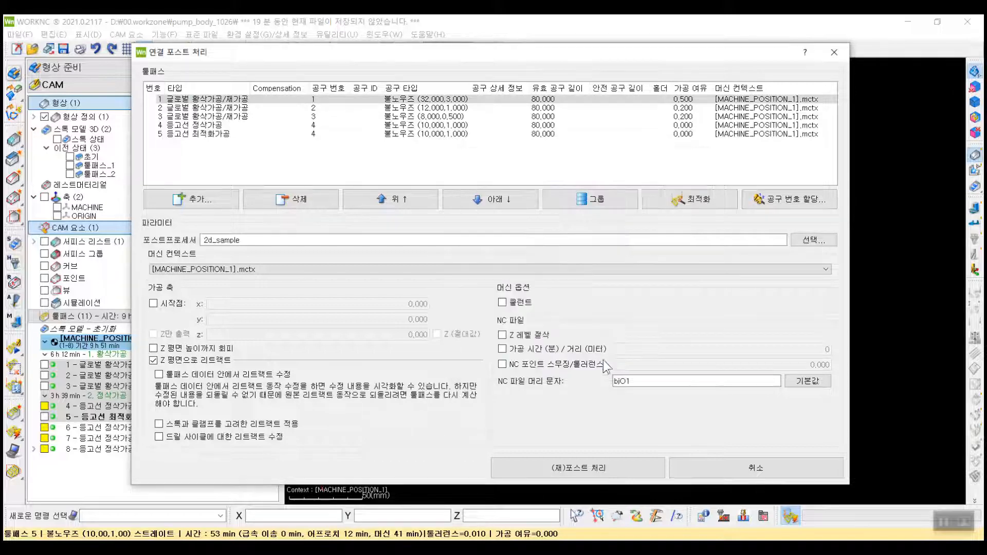
# - Reassign the tool numbers consecutively starting from 1, and choose the NCSIMUL_5Axis_TT-AC post-processor
pyautogui.click(319, 133)
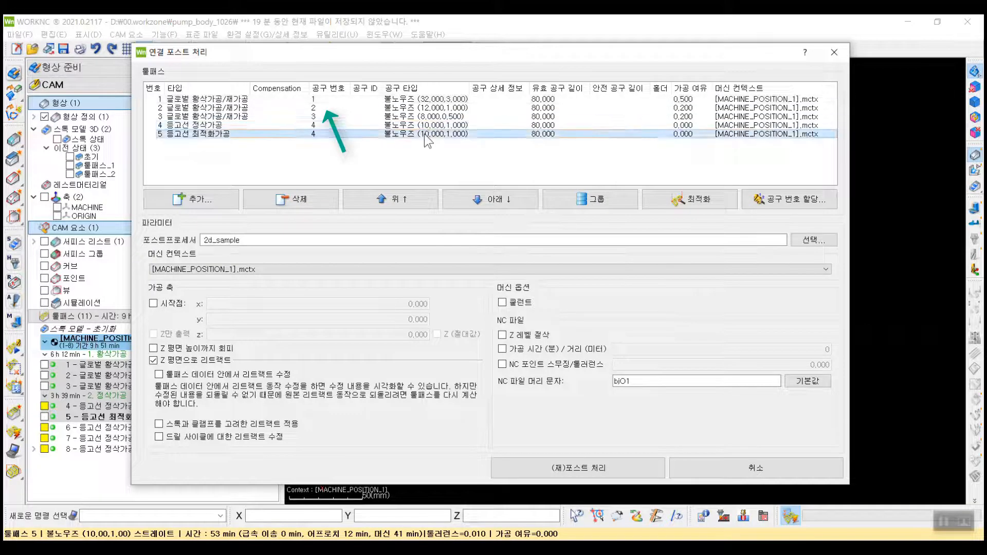
pyautogui.click(766, 203)
pyautogui.click(514, 256)
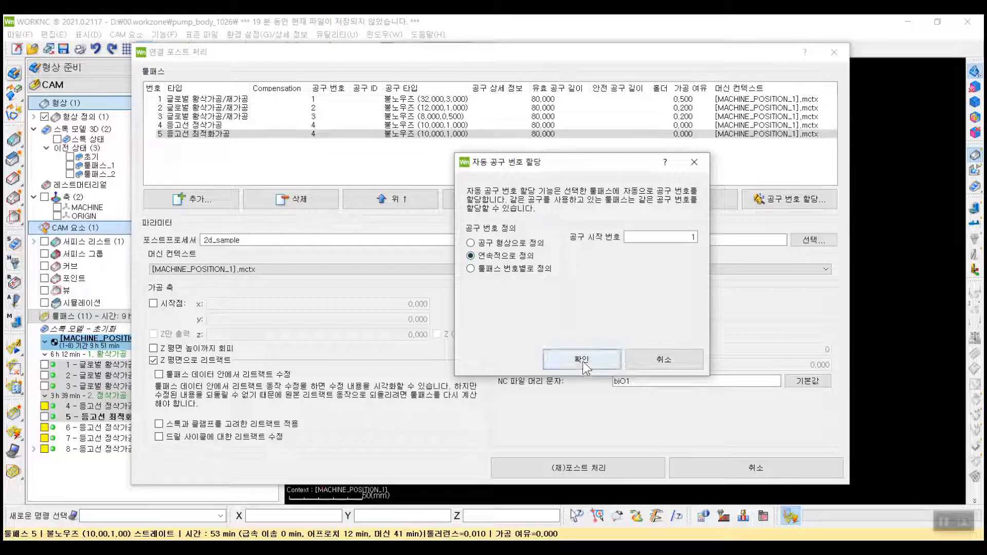
pyautogui.click(582, 361)
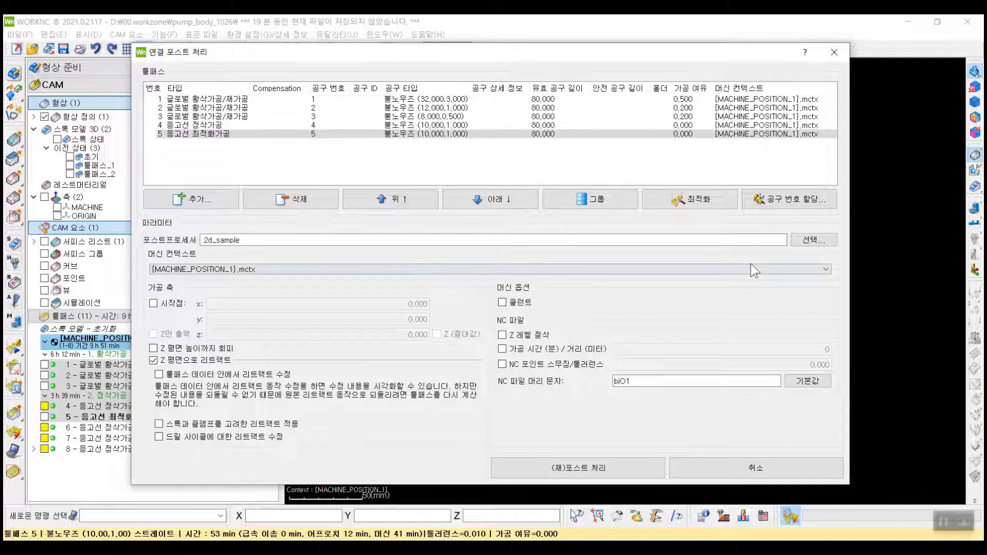
pyautogui.click(816, 240)
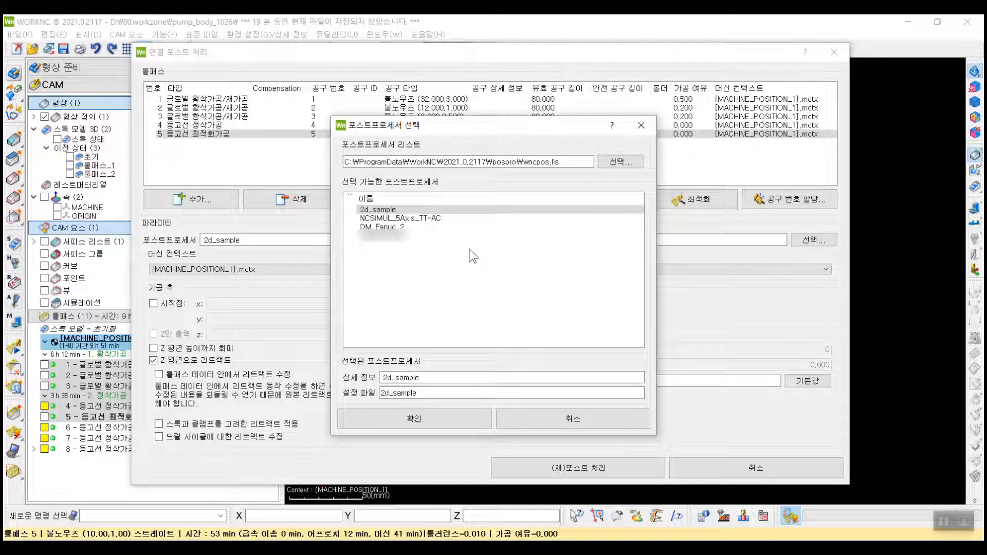
pyautogui.doubleClick(434, 219)
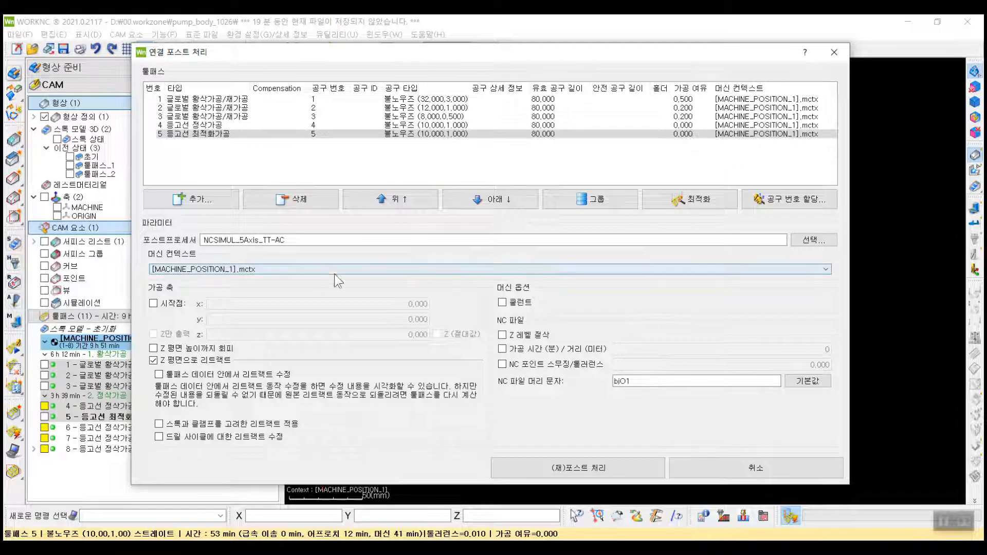
pyautogui.click(178, 302)
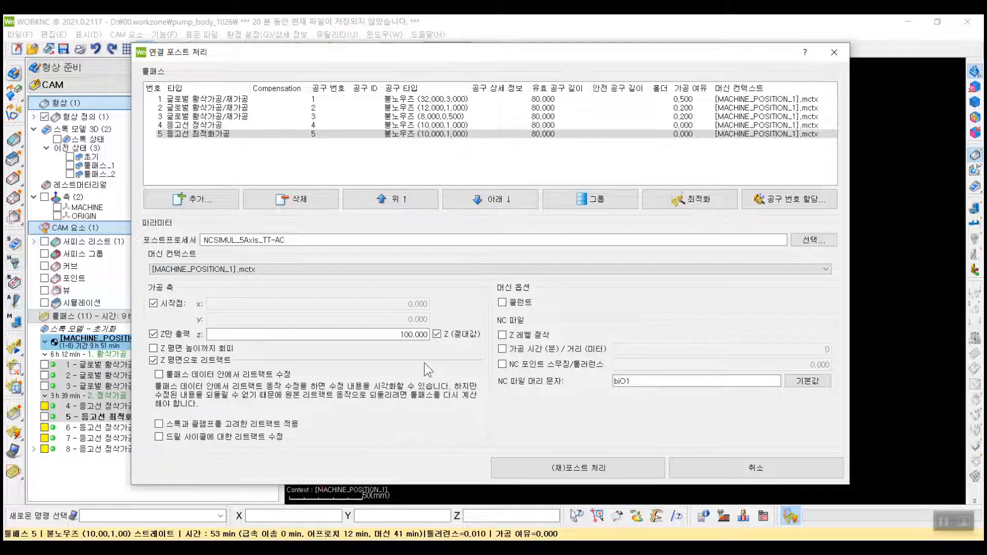
pyautogui.moveTo(399, 334); pyautogui.dragTo(465, 338)
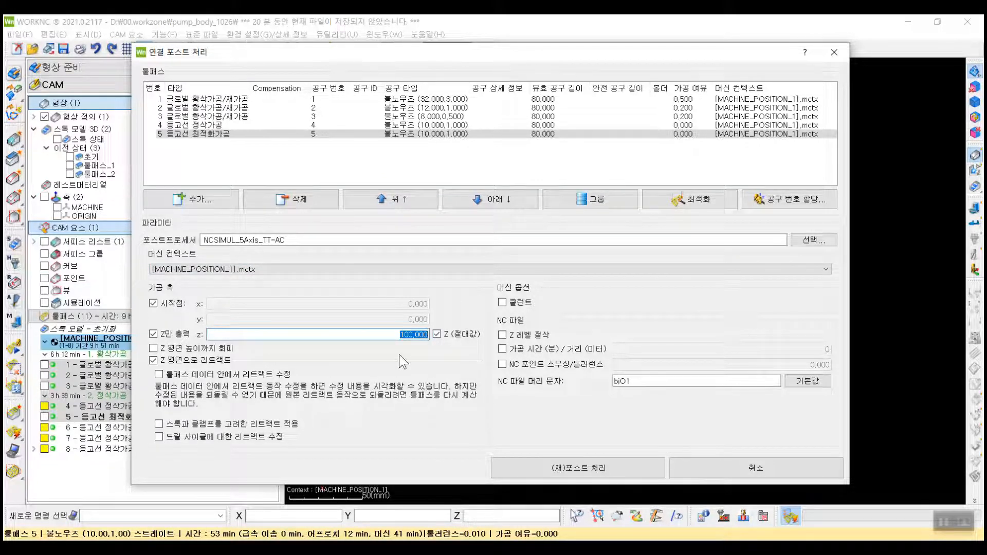
pyautogui.click(397, 335)
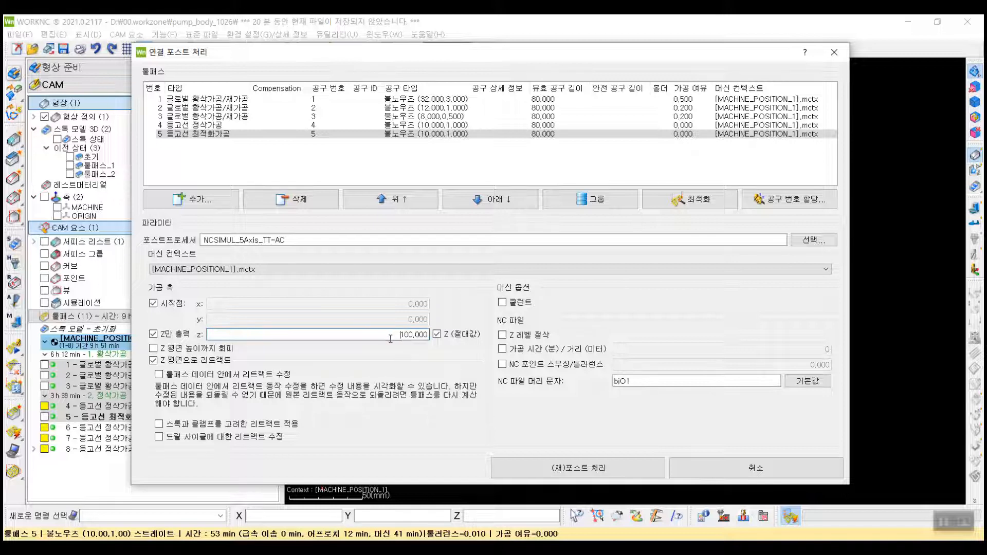
pyautogui.click(169, 305)
pyautogui.click(153, 305)
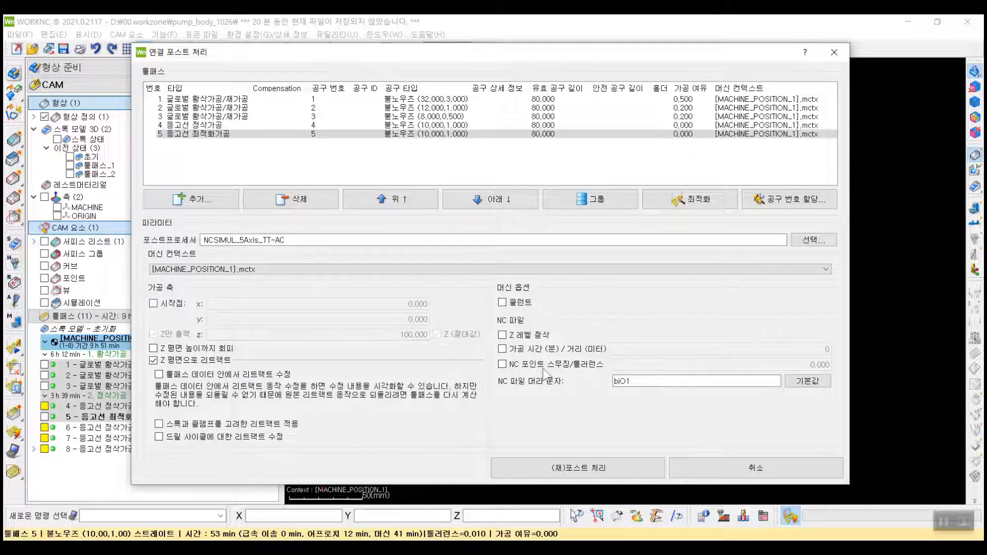
# - Create the linked post-processing of toolpaths 1 to 5, ignoring the effective tool length warning, and calculate it
pyautogui.click(612, 474)
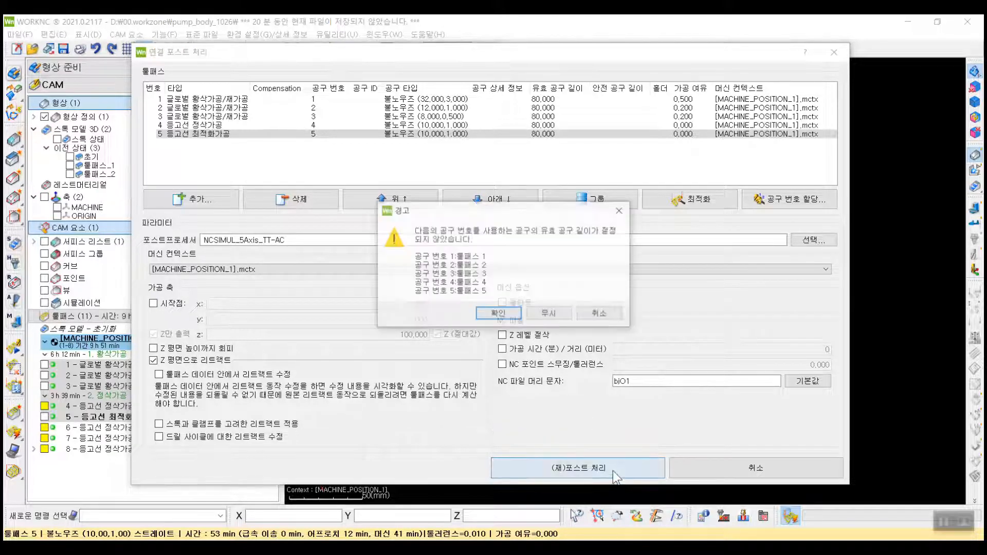
pyautogui.click(546, 320)
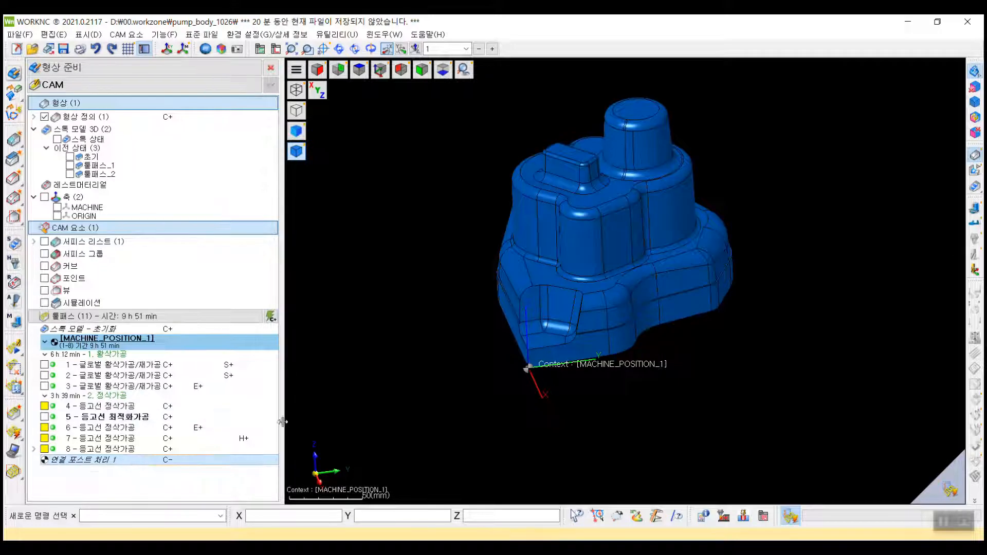
pyautogui.moveTo(283, 421); pyautogui.dragTo(461, 420)
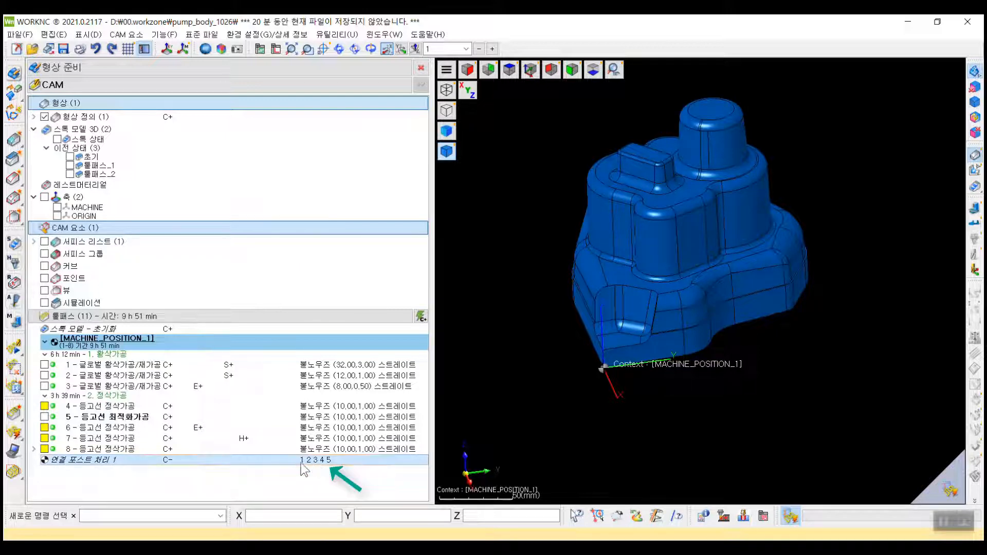
pyautogui.rightClick(322, 461)
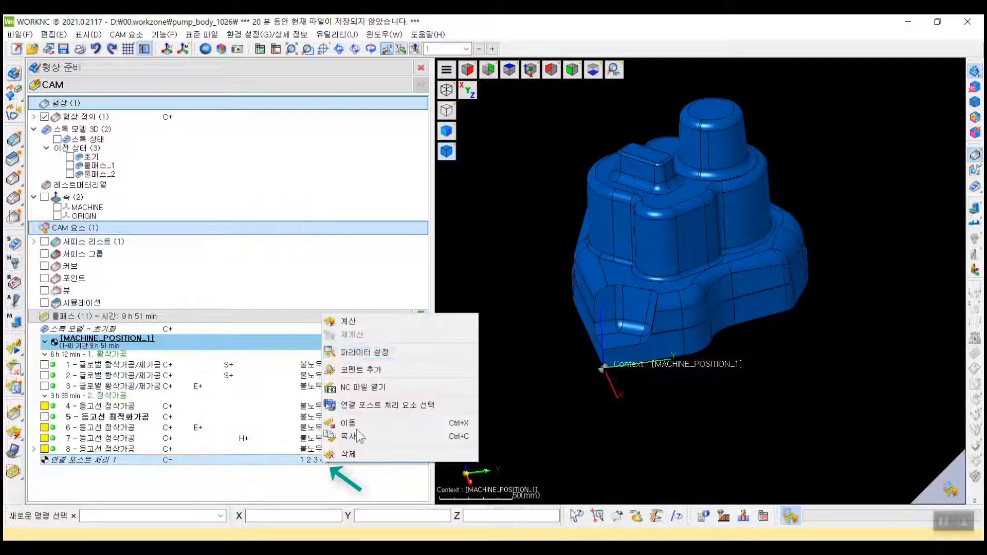
pyautogui.click(350, 323)
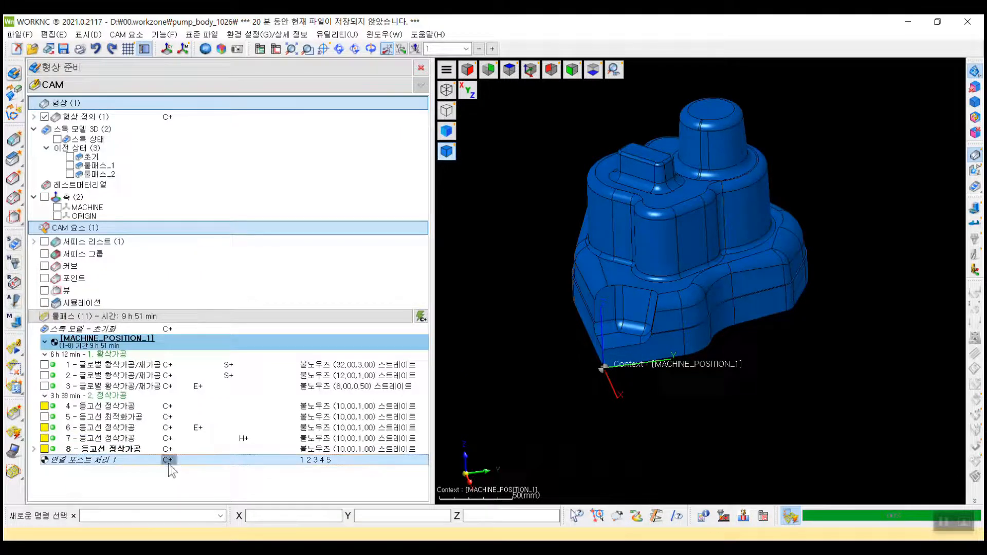
# - Open the NC file of the linked post-processing in a maximized window and examine its header and first tool change
pyautogui.rightClick(131, 461)
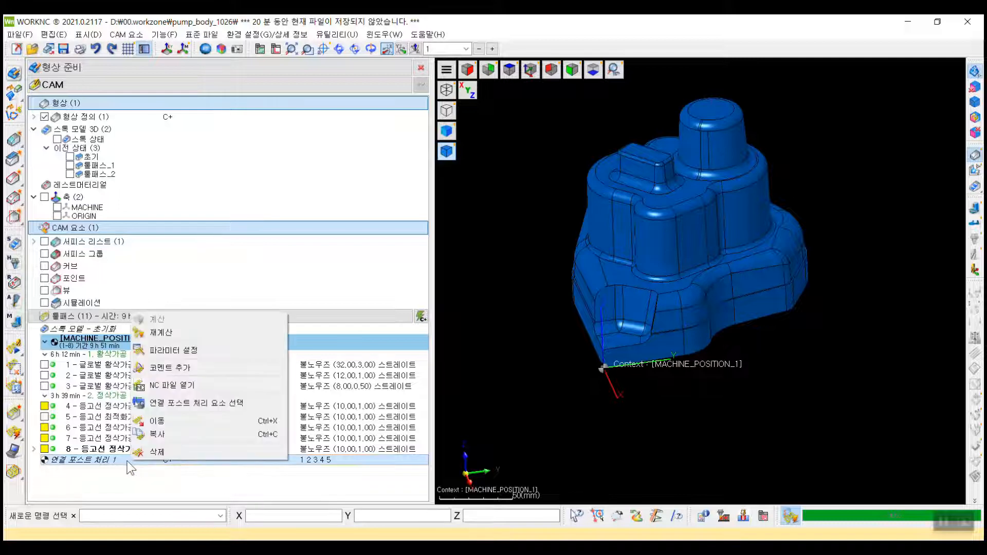
pyautogui.click(184, 389)
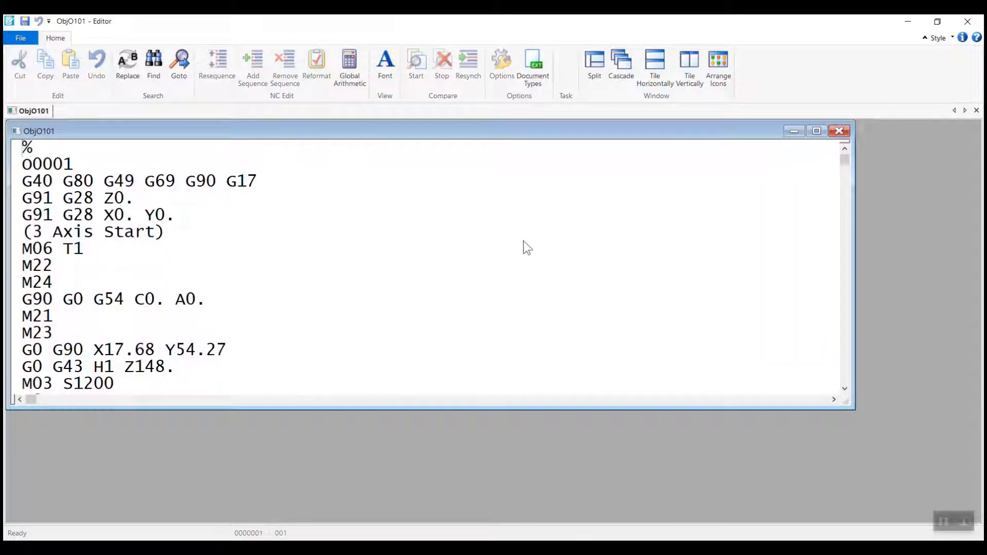
pyautogui.doubleClick(370, 134)
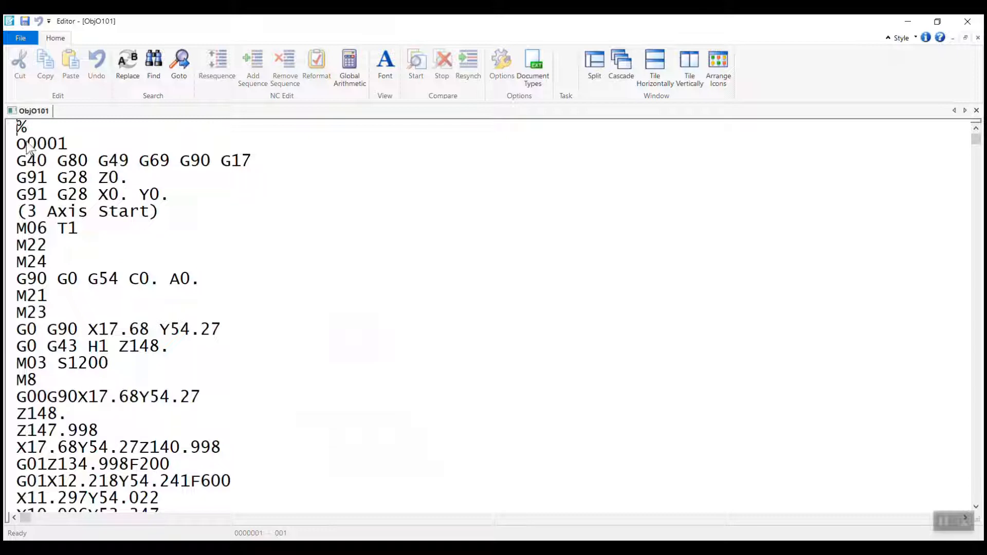
pyautogui.moveTo(17, 144); pyautogui.dragTo(211, 229)
pyautogui.click(240, 229)
pyautogui.moveTo(17, 229); pyautogui.dragTo(83, 230)
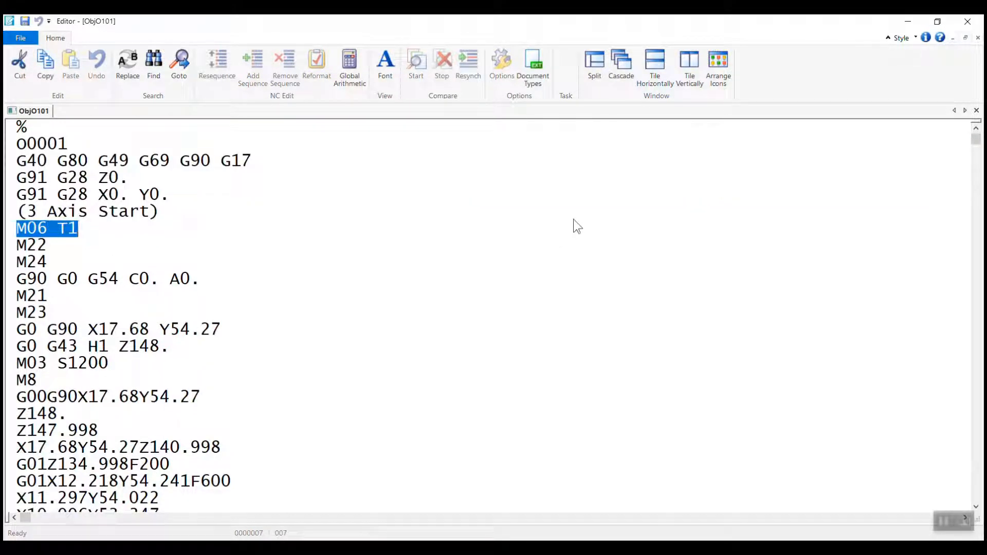
pyautogui.click(351, 196)
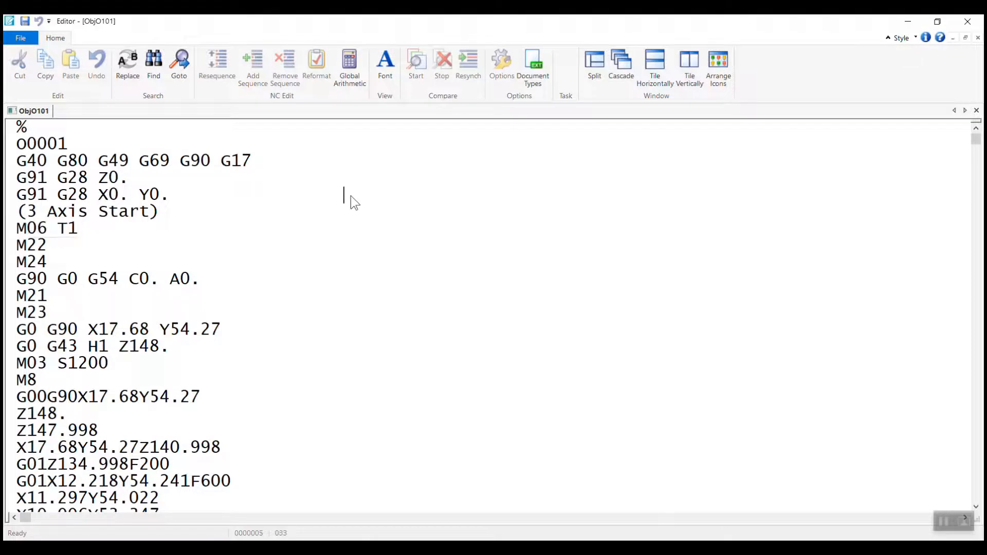
# - Search the linked NC program for each M06 tool change, and close the editor
pyautogui.hotkey('ctrl', 'f')
pyautogui.write('m')
pyautogui.press('BackSpace')
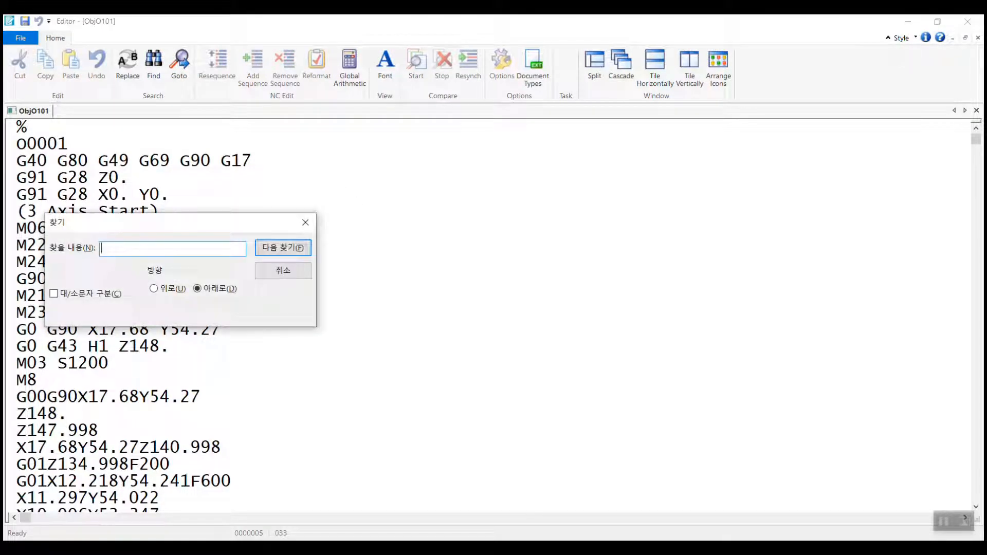
pyautogui.write('M06')
pyautogui.press('Return')
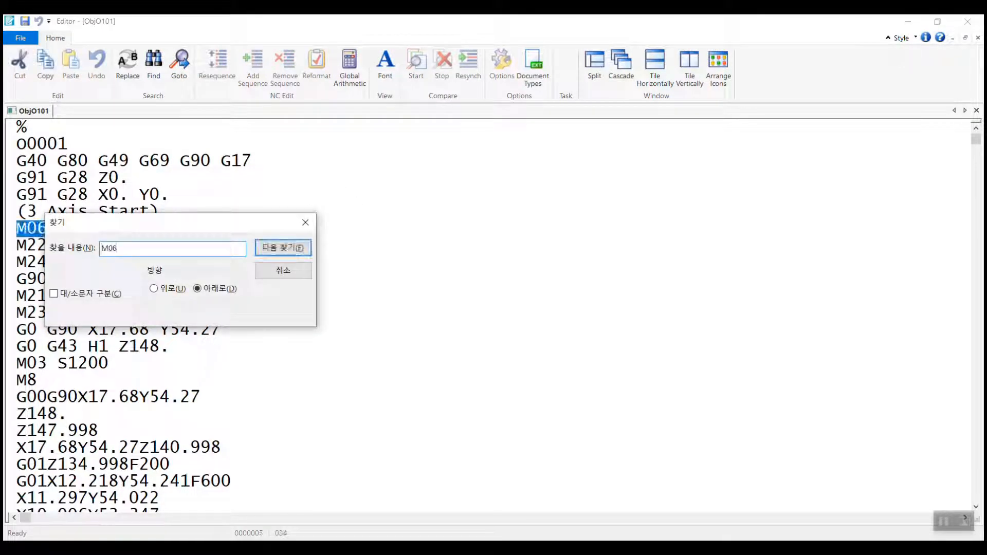
pyautogui.moveTo(198, 226); pyautogui.dragTo(613, 145)
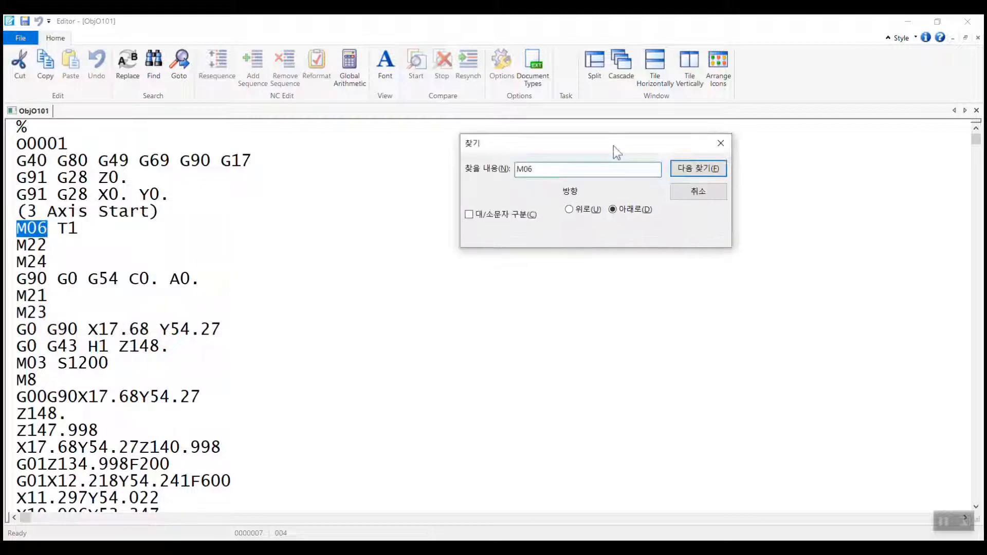
pyautogui.click(688, 174)
pyautogui.click(688, 173)
pyautogui.click(688, 174)
pyautogui.click(688, 173)
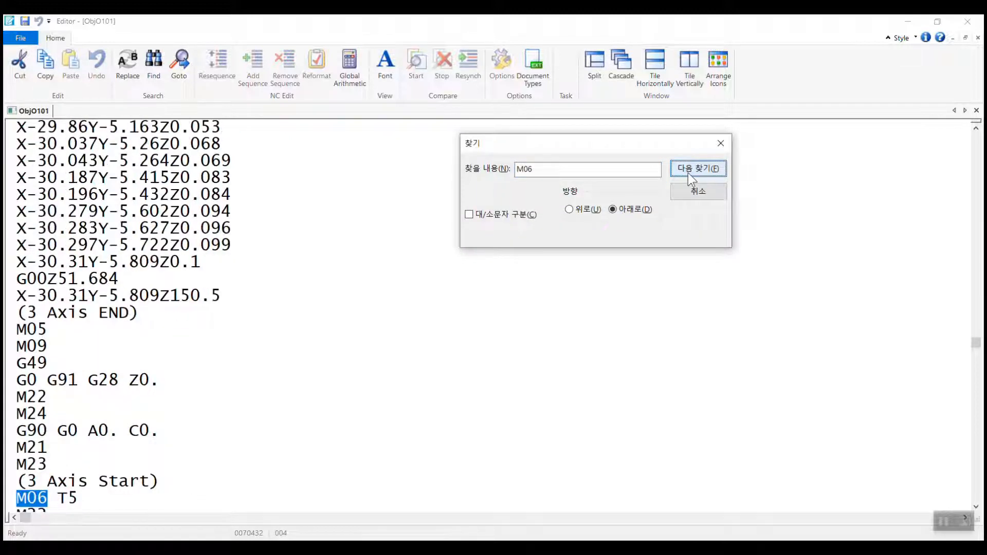
pyautogui.click(687, 174)
pyautogui.click(715, 195)
pyautogui.click(718, 229)
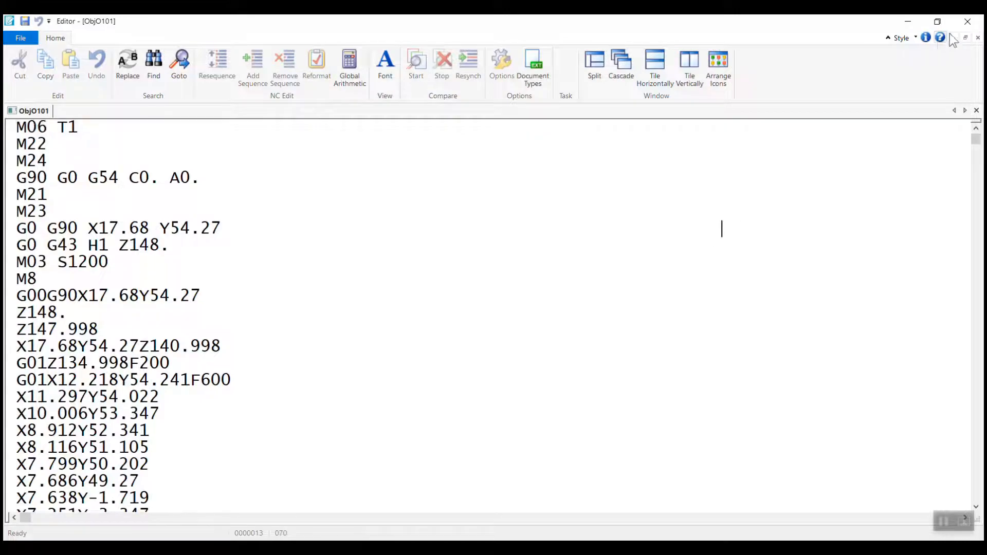
pyautogui.click(967, 22)
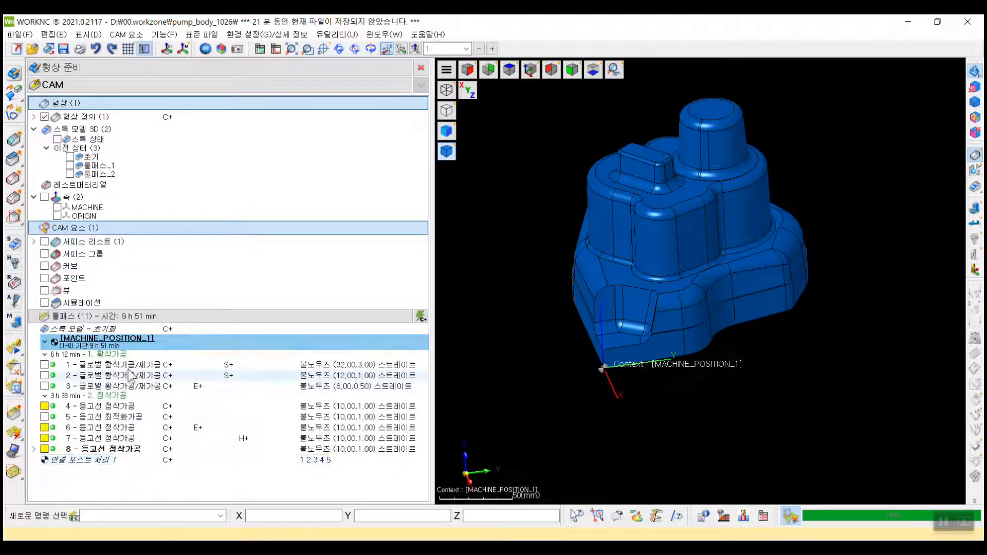
# - Post-process toolpaths 1 to 5 one at a time with NCSIMUL_5Axis_TT-AC, and replace all existing NC files
pyautogui.moveTo(128, 365); pyautogui.dragTo(127, 419)
pyautogui.click(14, 451)
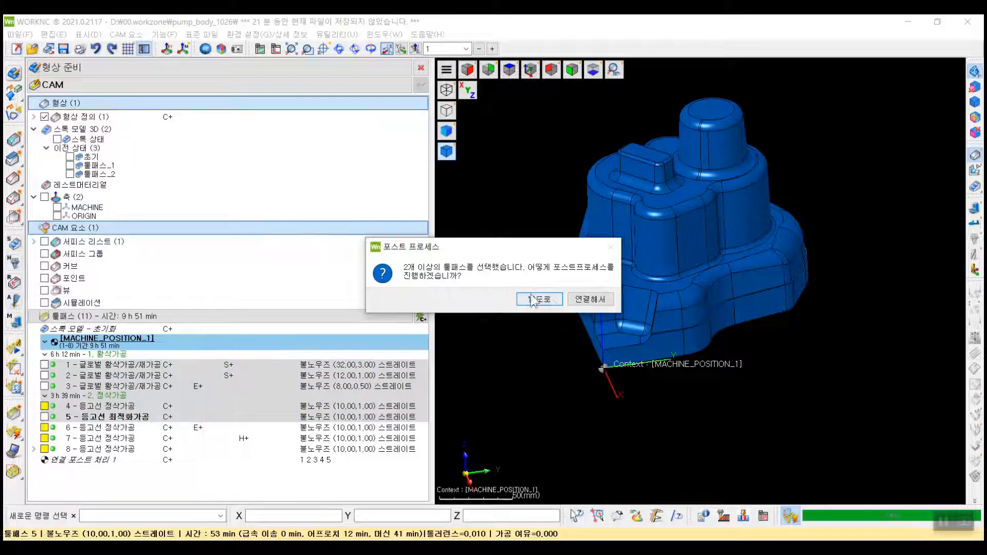
pyautogui.click(532, 300)
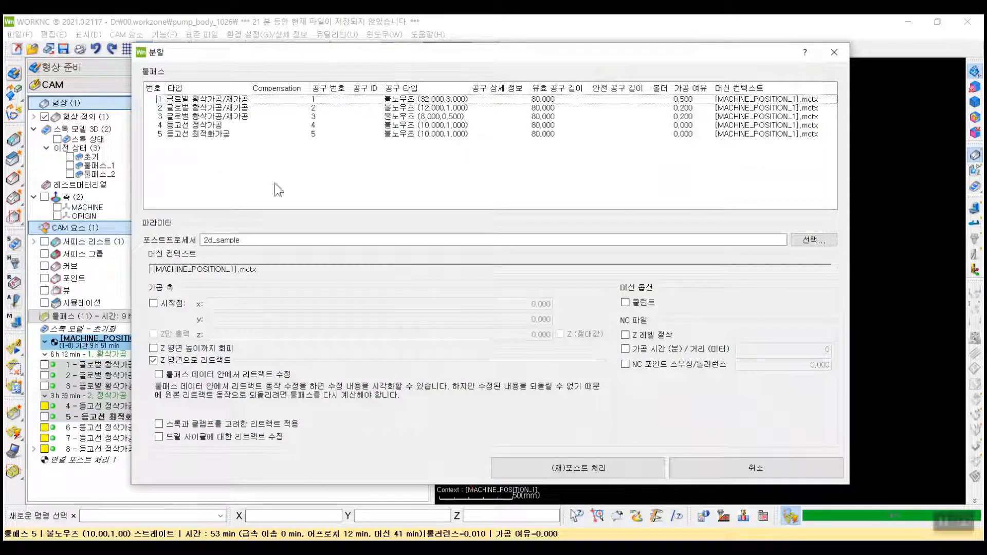
pyautogui.click(797, 242)
pyautogui.doubleClick(455, 220)
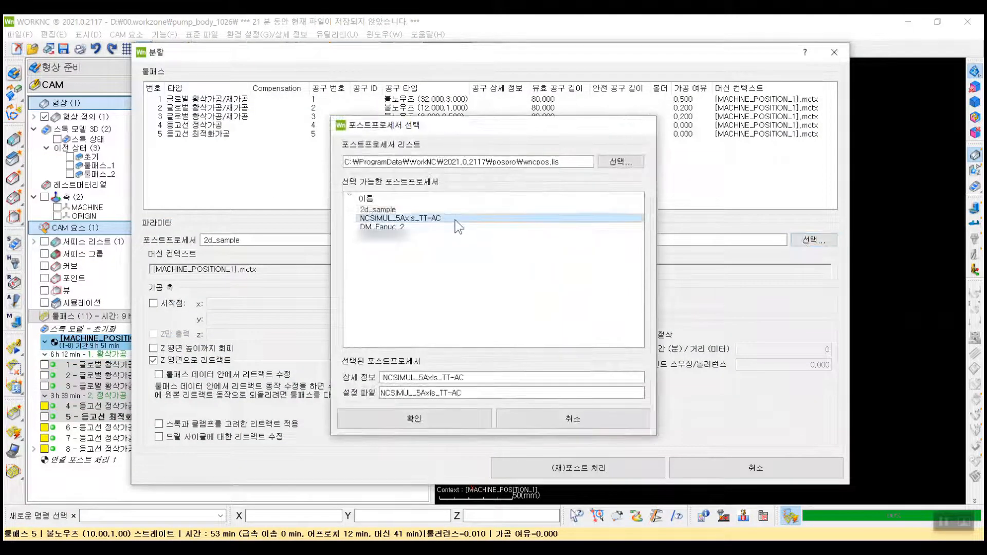
pyautogui.click(573, 469)
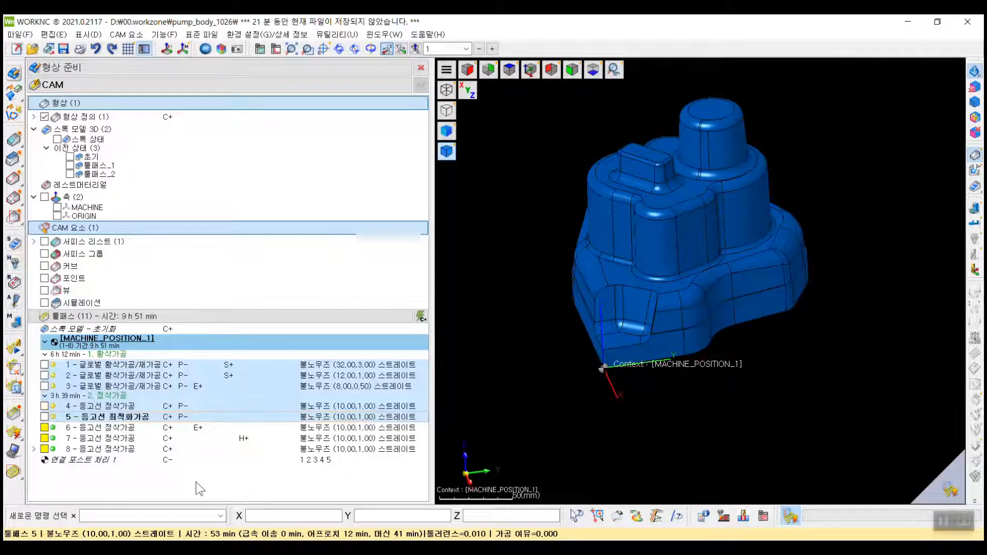
pyautogui.click(149, 366)
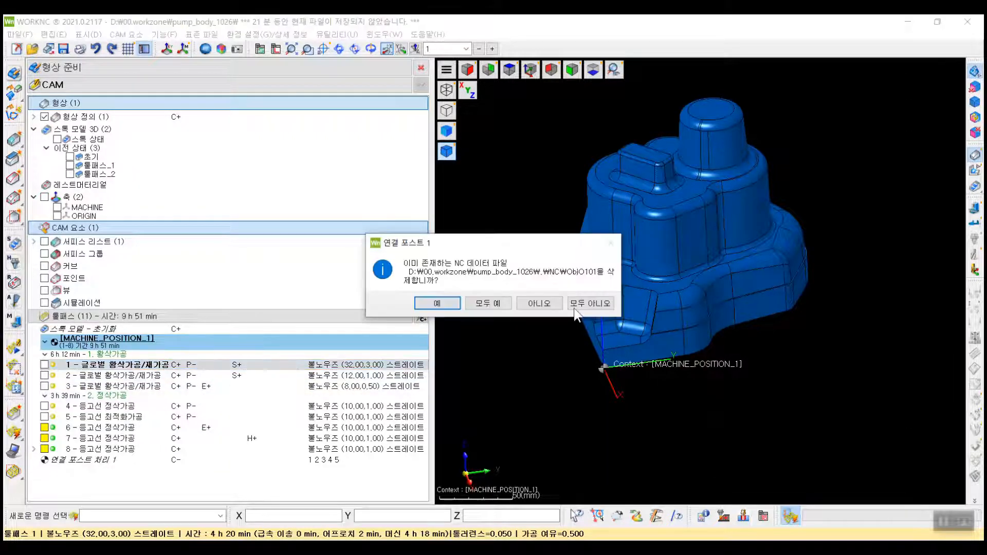
pyautogui.click(489, 303)
# - Switch to File Explorer, open the NC folder in pump_body_1026 and examine the individual and linked NC files
pyautogui.hotkey('alt', 'Tab')
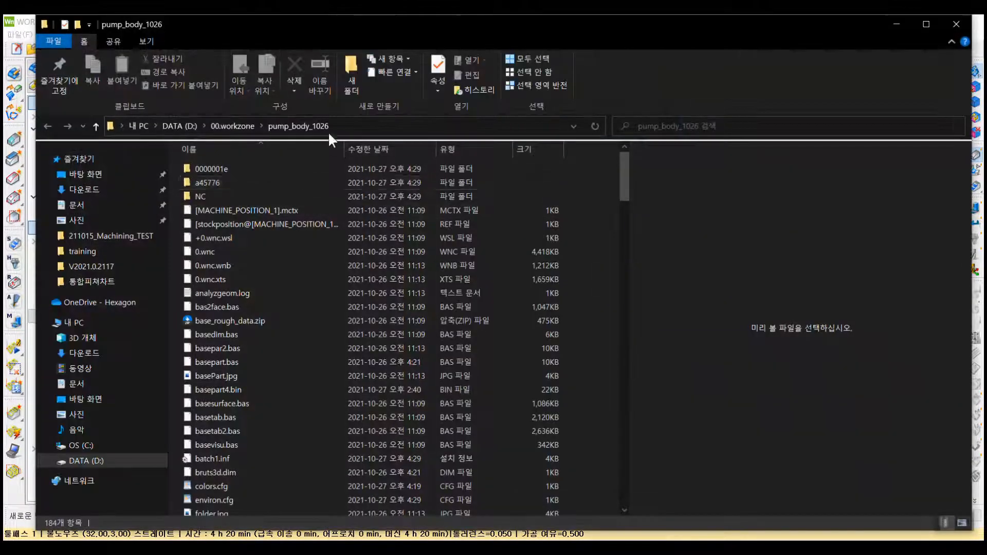
pyautogui.doubleClick(242, 197)
pyautogui.moveTo(334, 34); pyautogui.dragTo(645, 63)
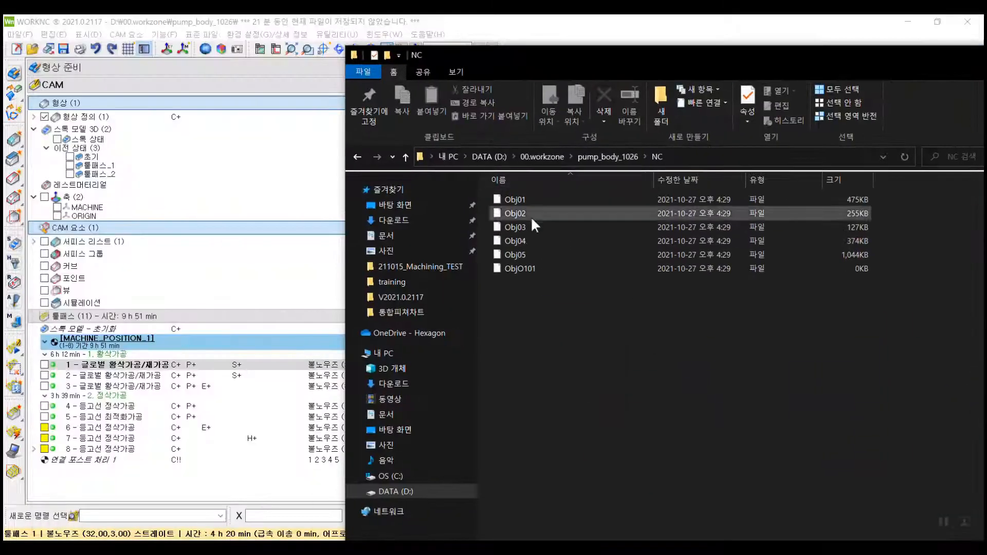
pyautogui.click(525, 200)
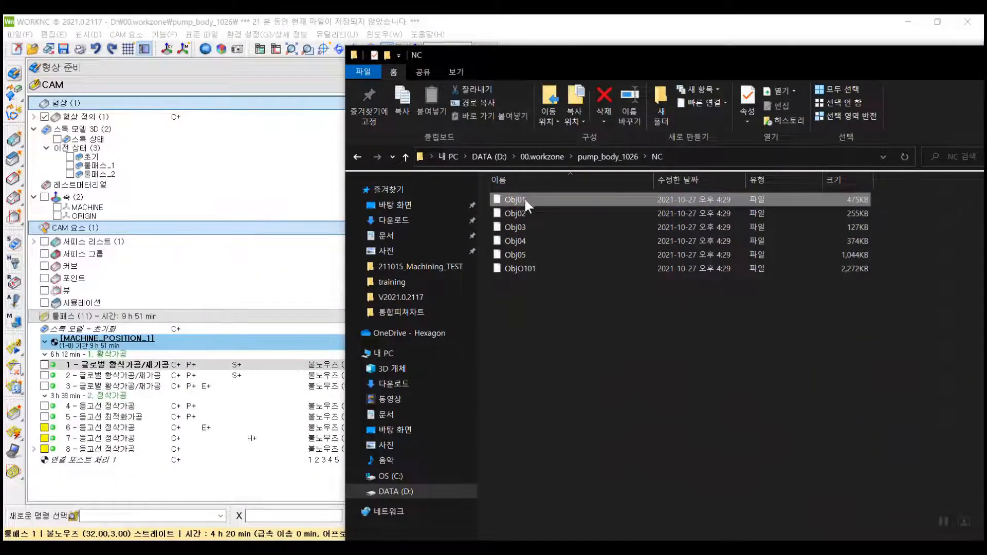
pyautogui.click(555, 252)
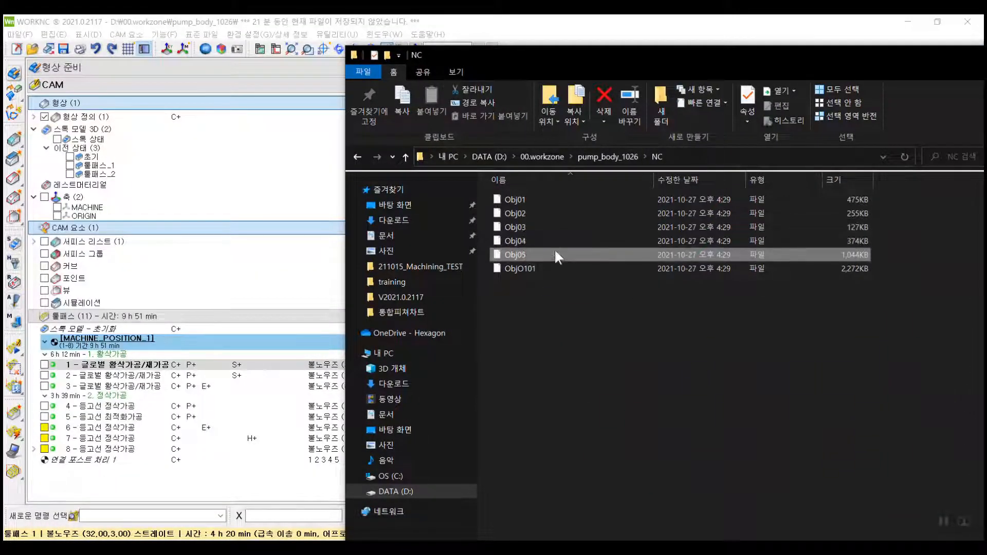
pyautogui.click(620, 318)
pyautogui.click(523, 271)
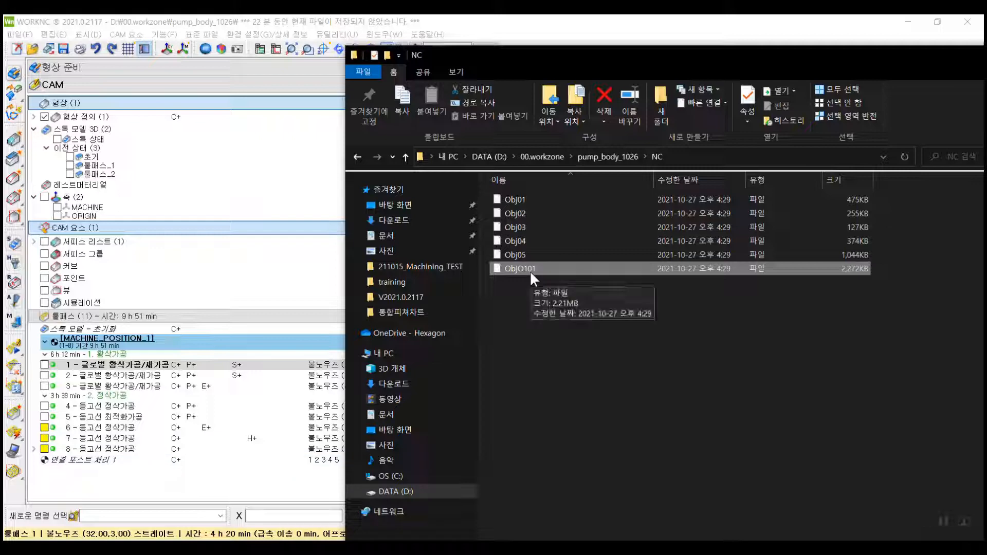
# - Switch back to WORKNC and open the NC files of toolpaths 1 to 5 together
pyautogui.click(203, 491)
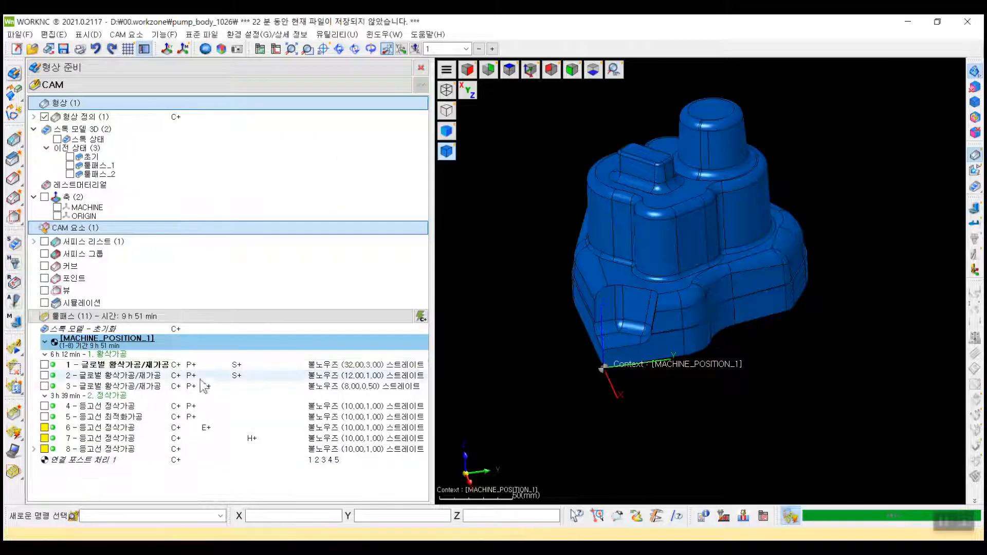
pyautogui.keyDown('shift'); pyautogui.click(192, 419); pyautogui.keyUp('shift')
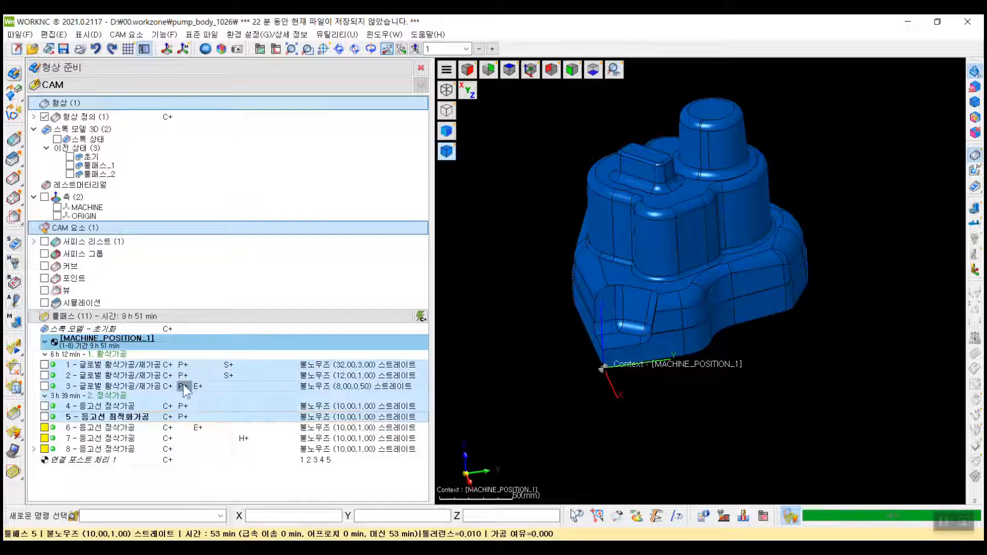
pyautogui.rightClick(183, 386)
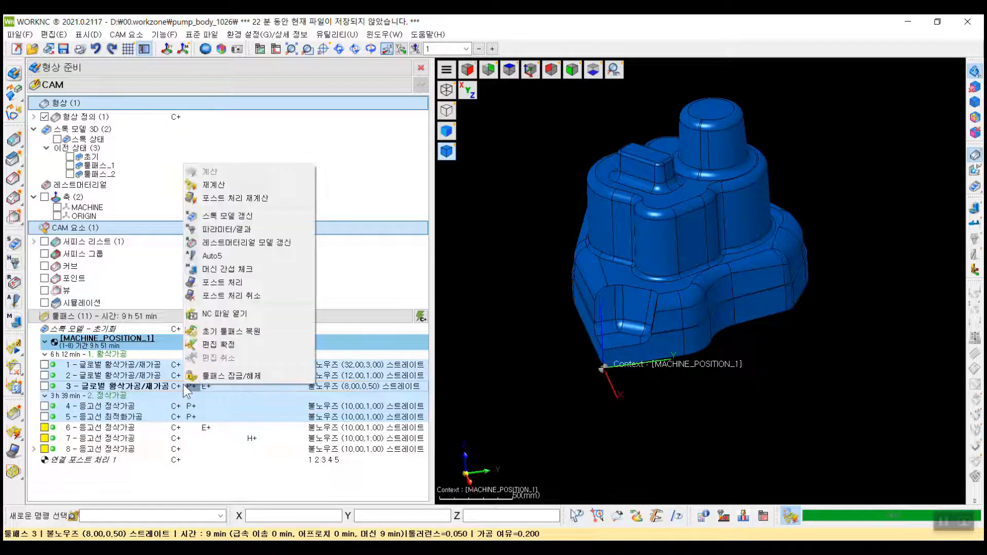
pyautogui.click(249, 313)
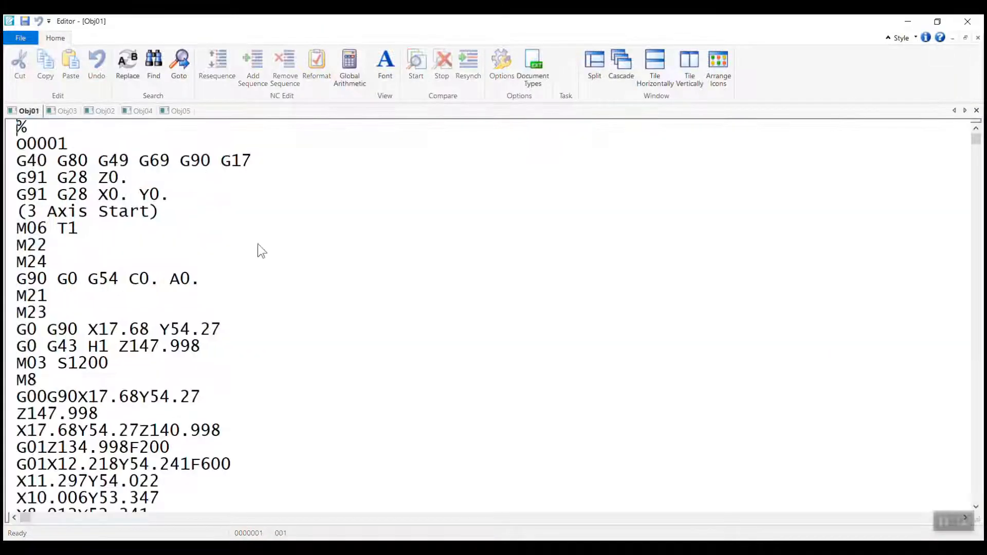
# - Look through the NC programs Obj01 to Obj05, tile their windows vertically for comparison, and minimize the editor
pyautogui.click(66, 108)
pyautogui.click(103, 110)
pyautogui.click(140, 110)
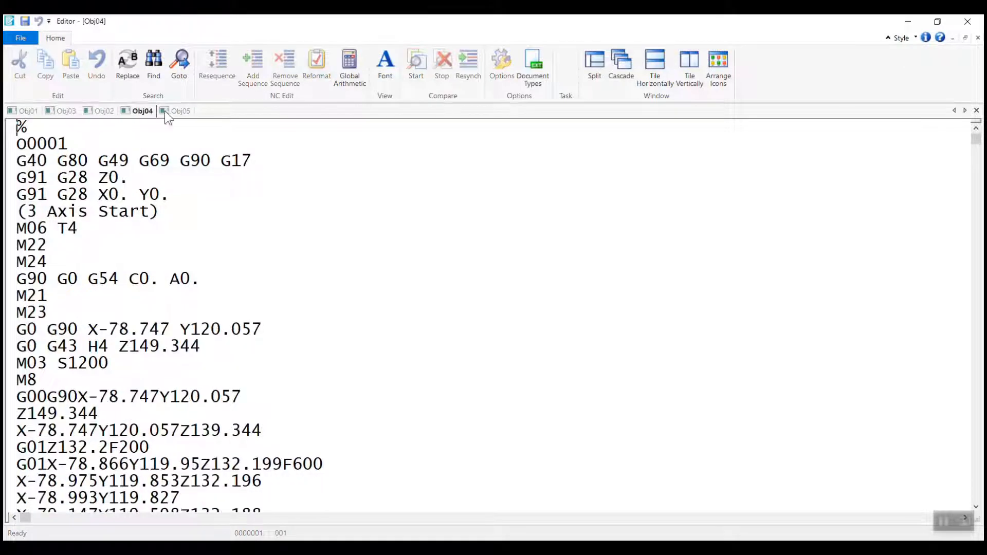
pyautogui.click(170, 108)
pyautogui.click(685, 79)
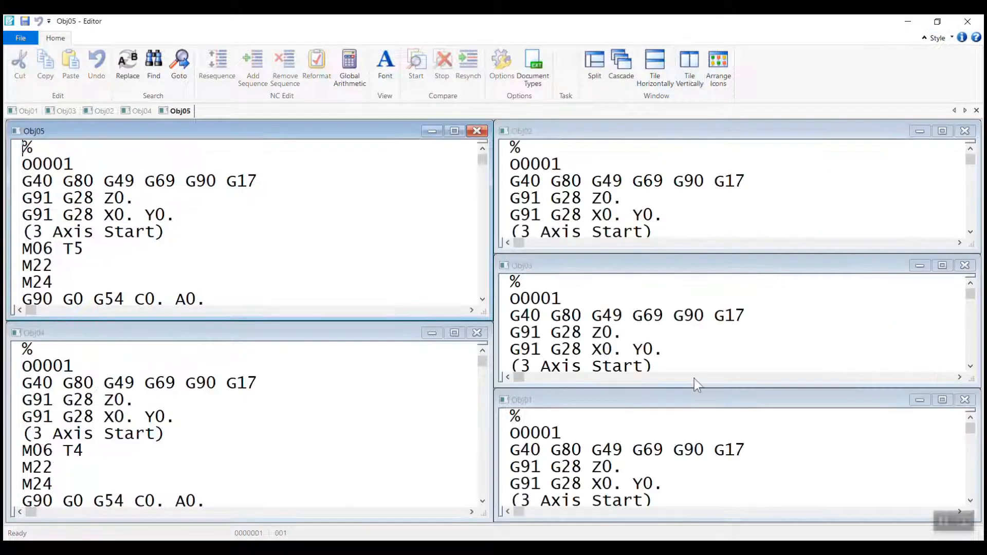
pyautogui.click(906, 22)
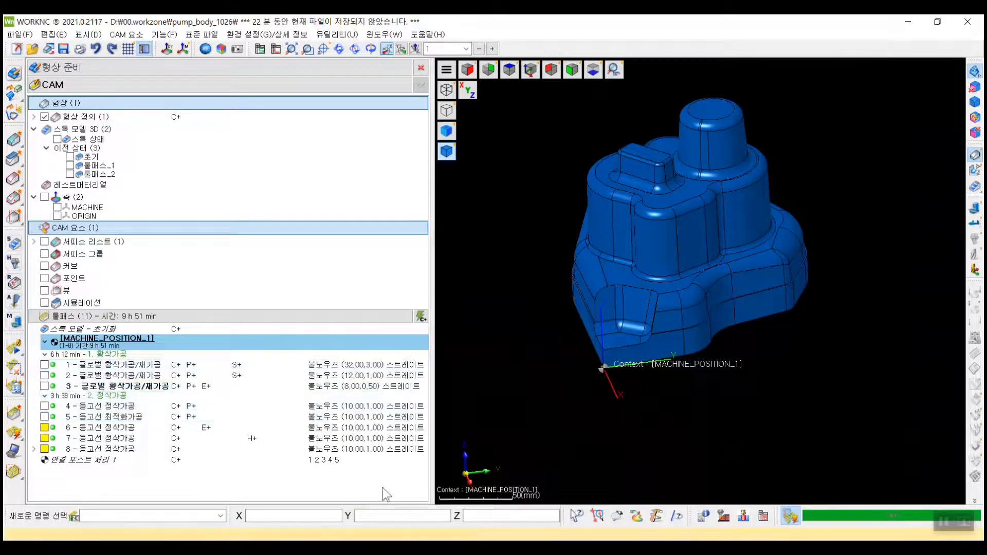